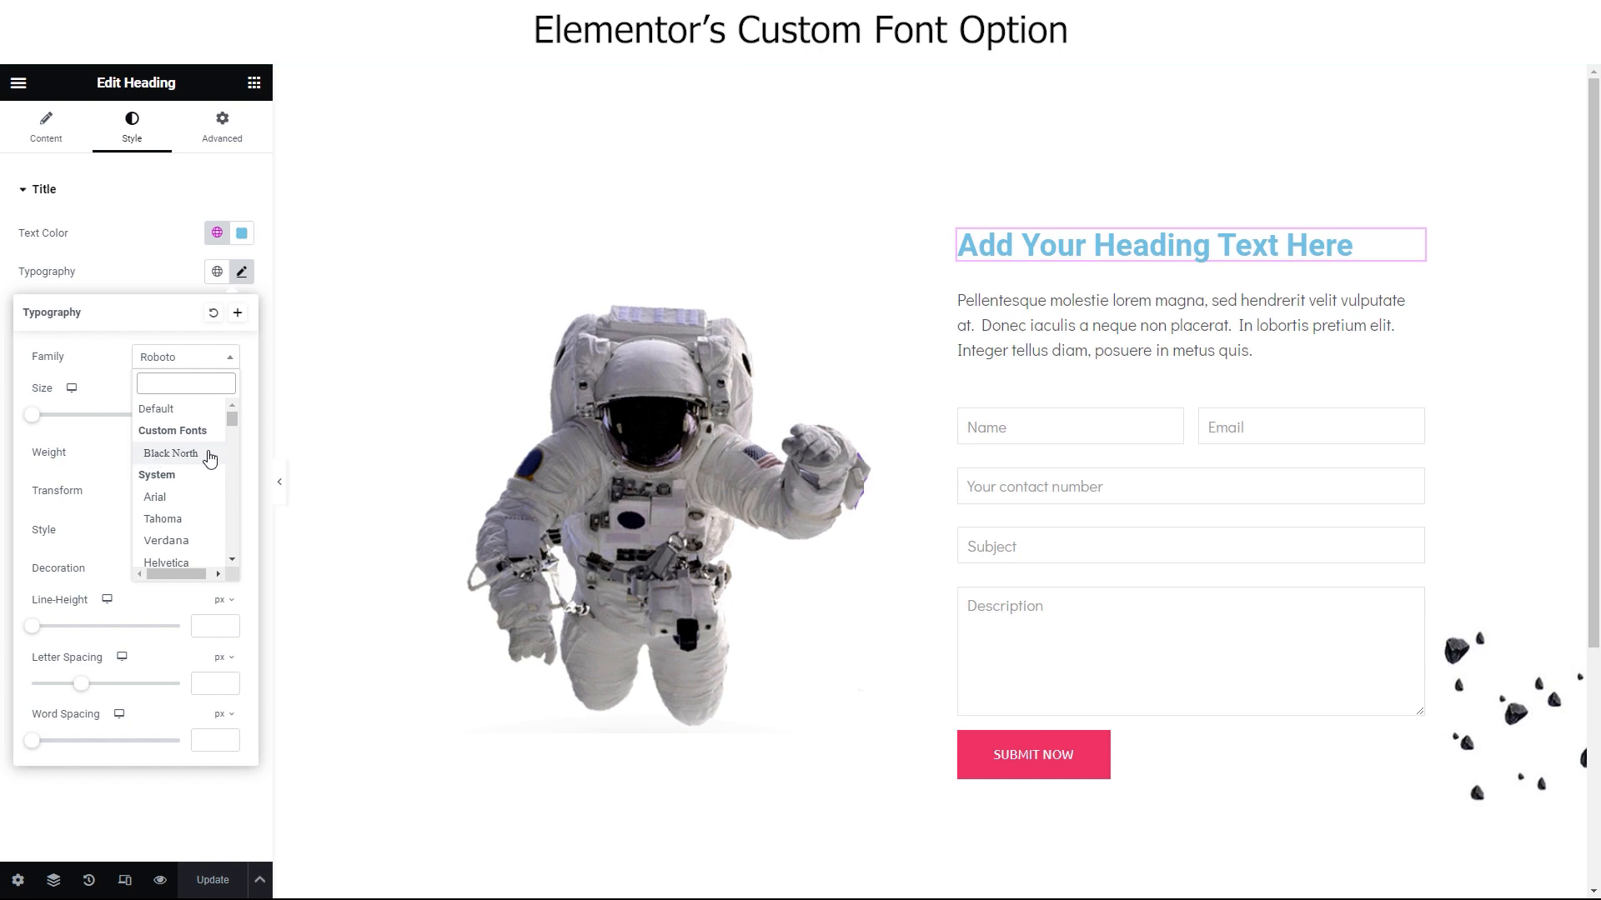
- Set the heading's font family to the custom font Black North
left_click(209, 458)
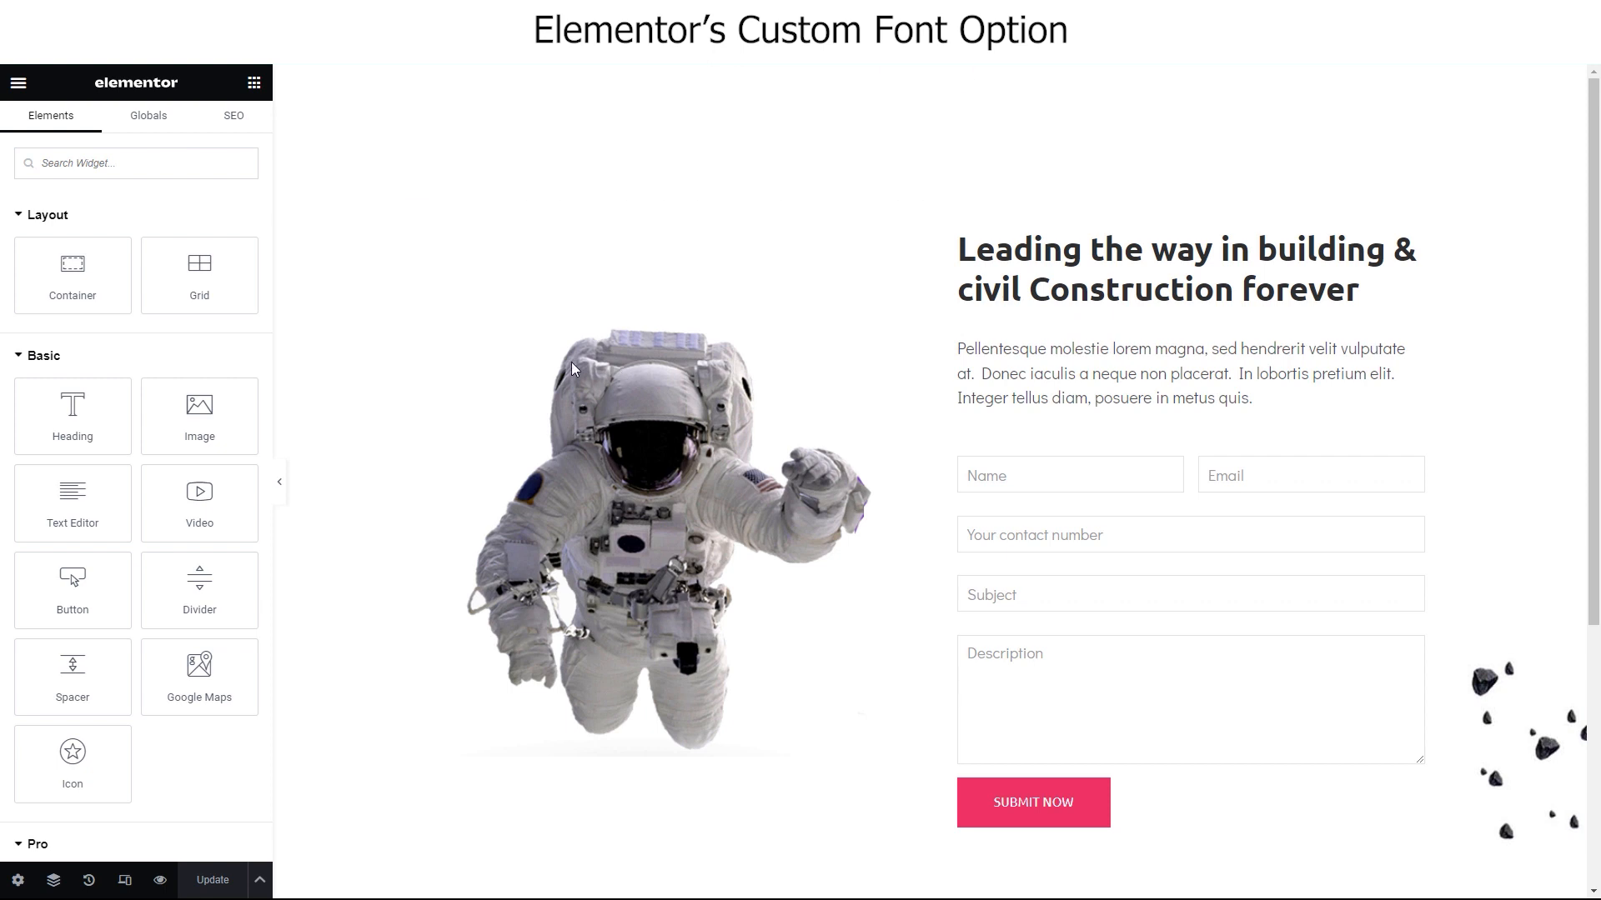
- Open the typography settings of the "Leading the way in building & civil Construction forever" heading
left_click(1090, 276)
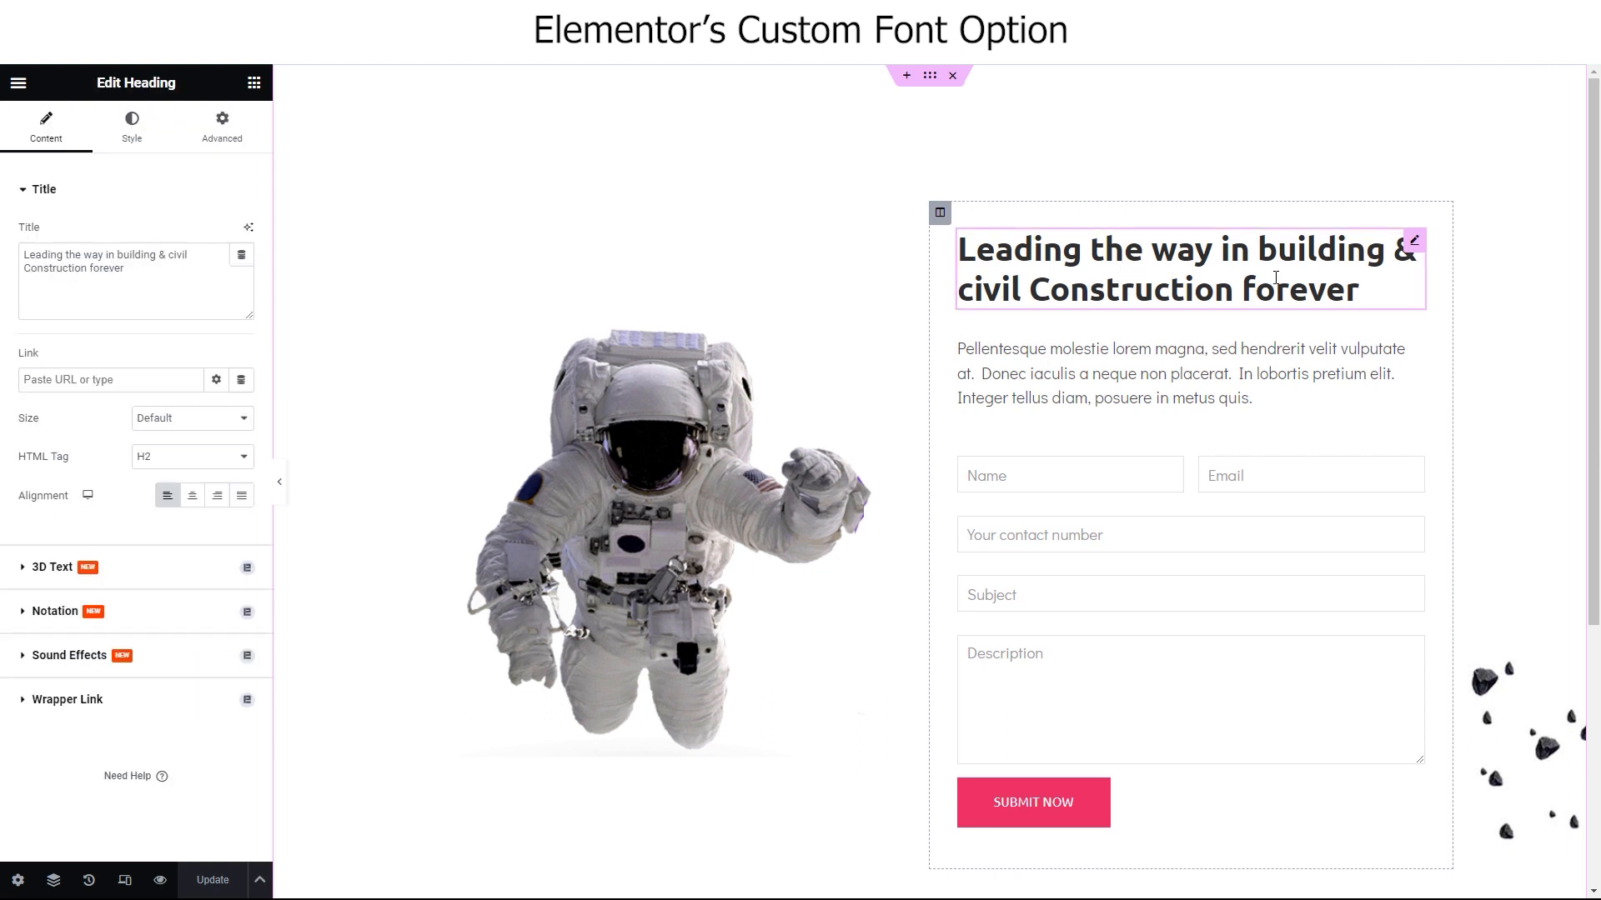
left_click(132, 127)
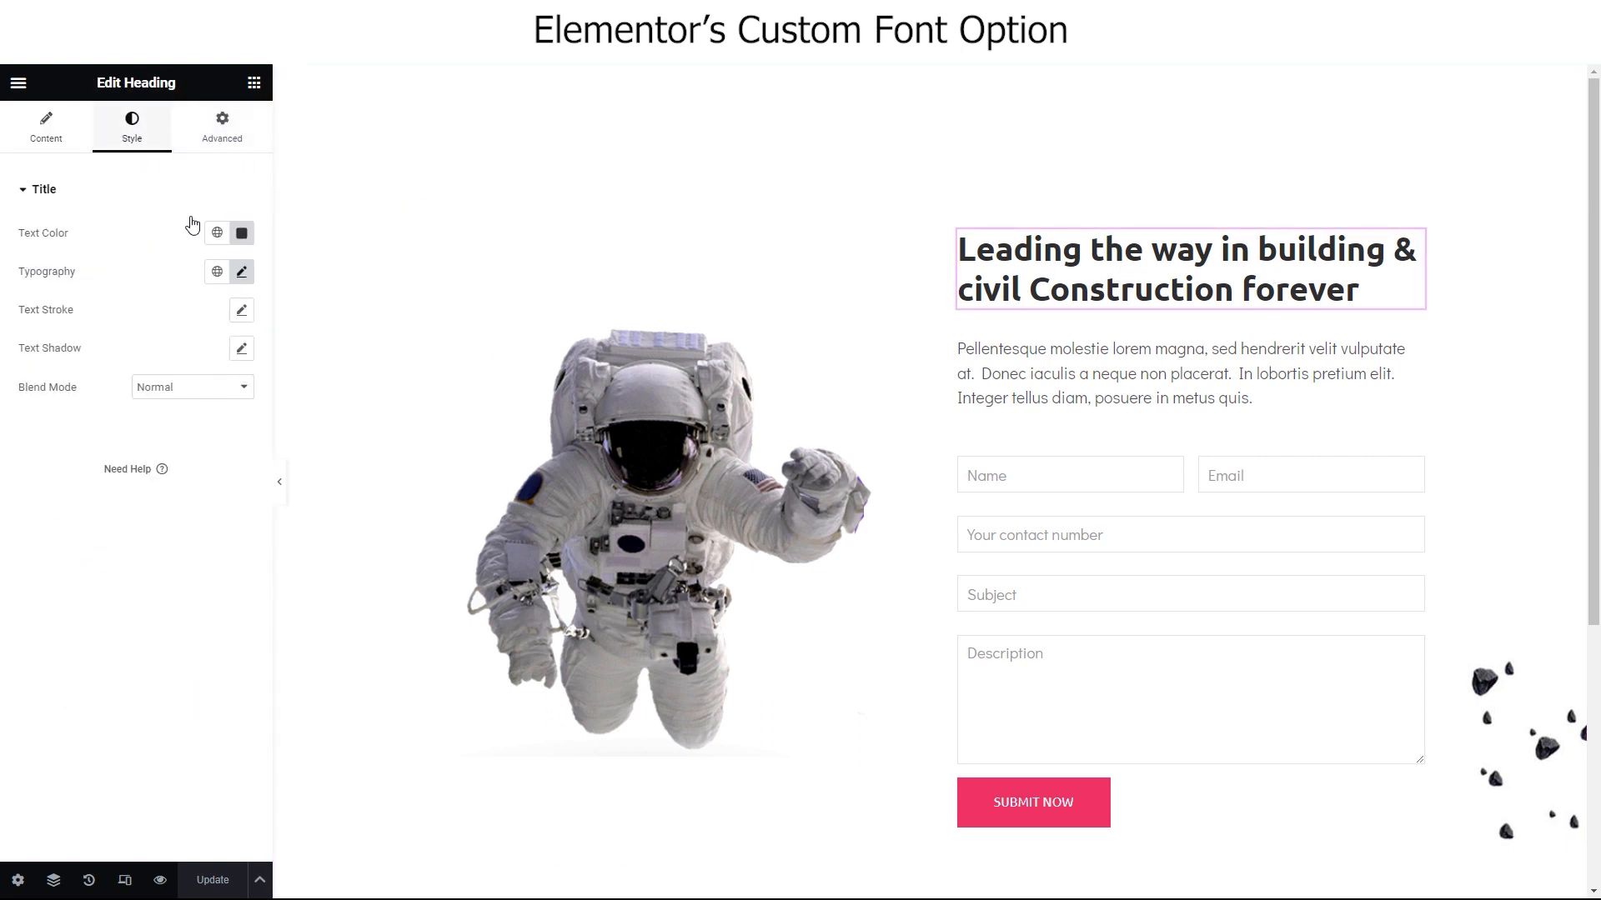
left_click(240, 273)
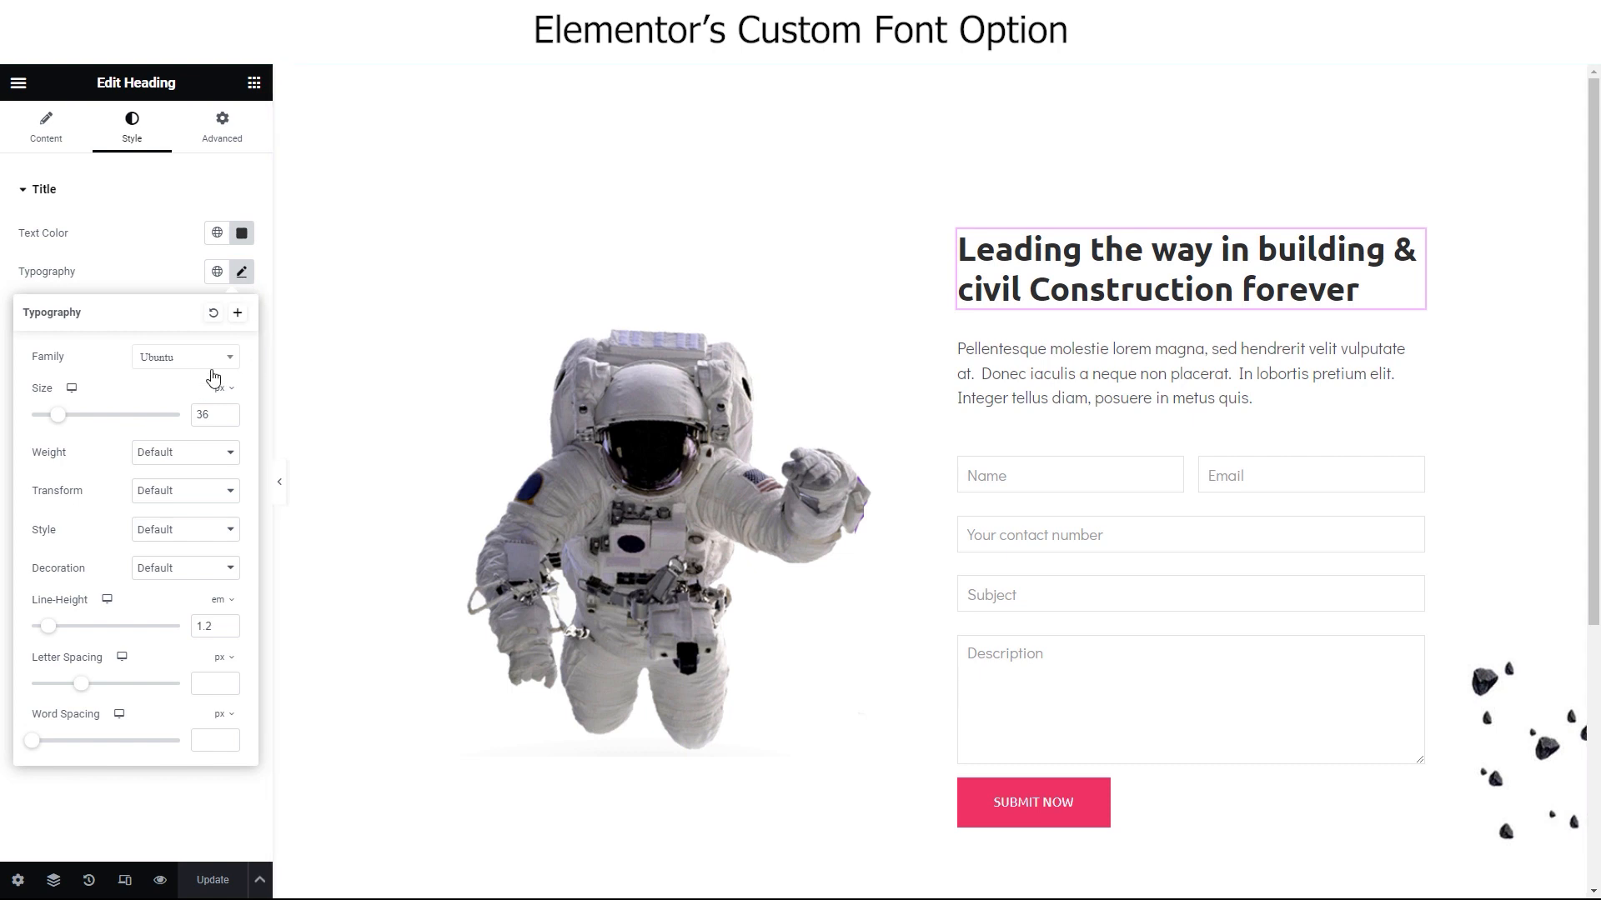
- Set the heading's font family to the Google font Aclonica
left_click(187, 360)
scroll(169, 442, "down", 5)
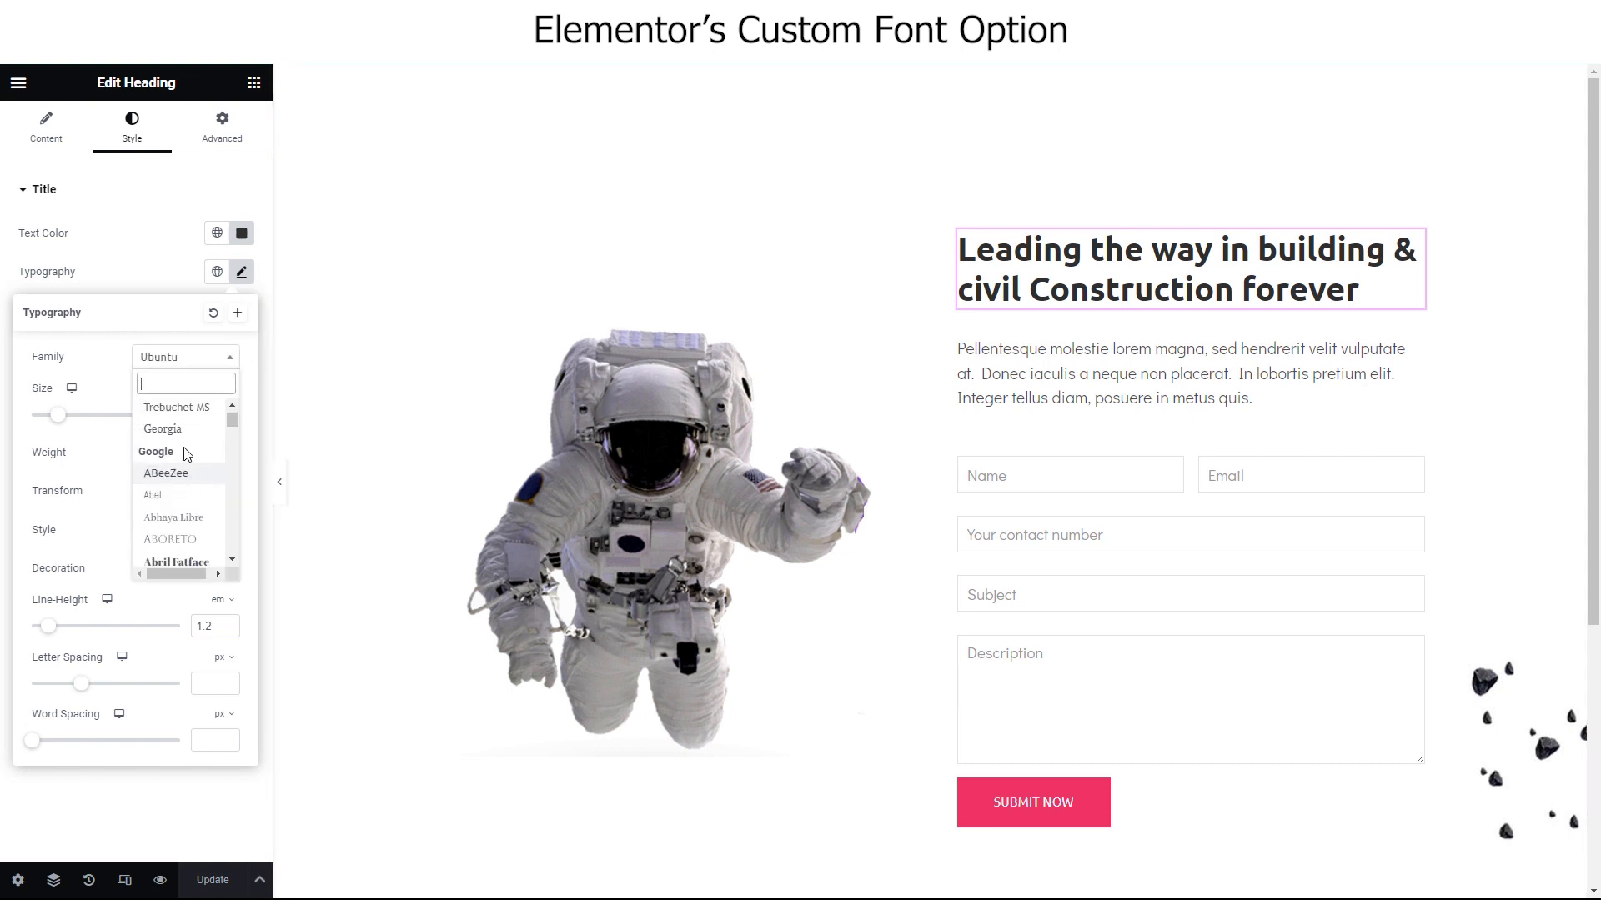
scroll(180, 500, "up", 2)
scroll(180, 517, "down", 4)
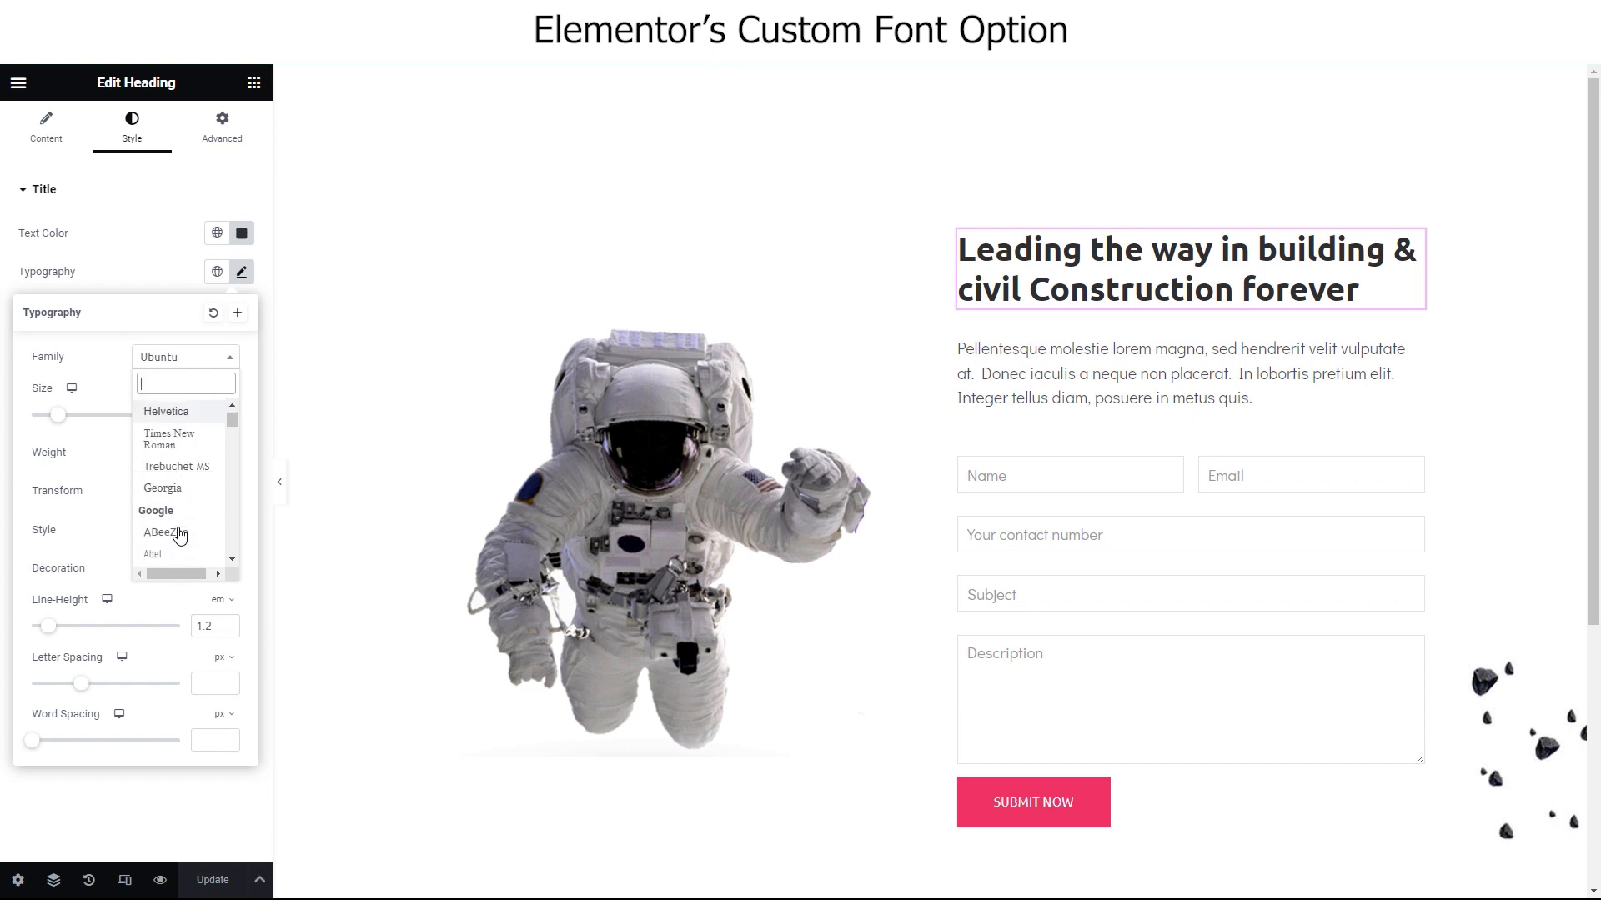
scroll(180, 534, "down", 5)
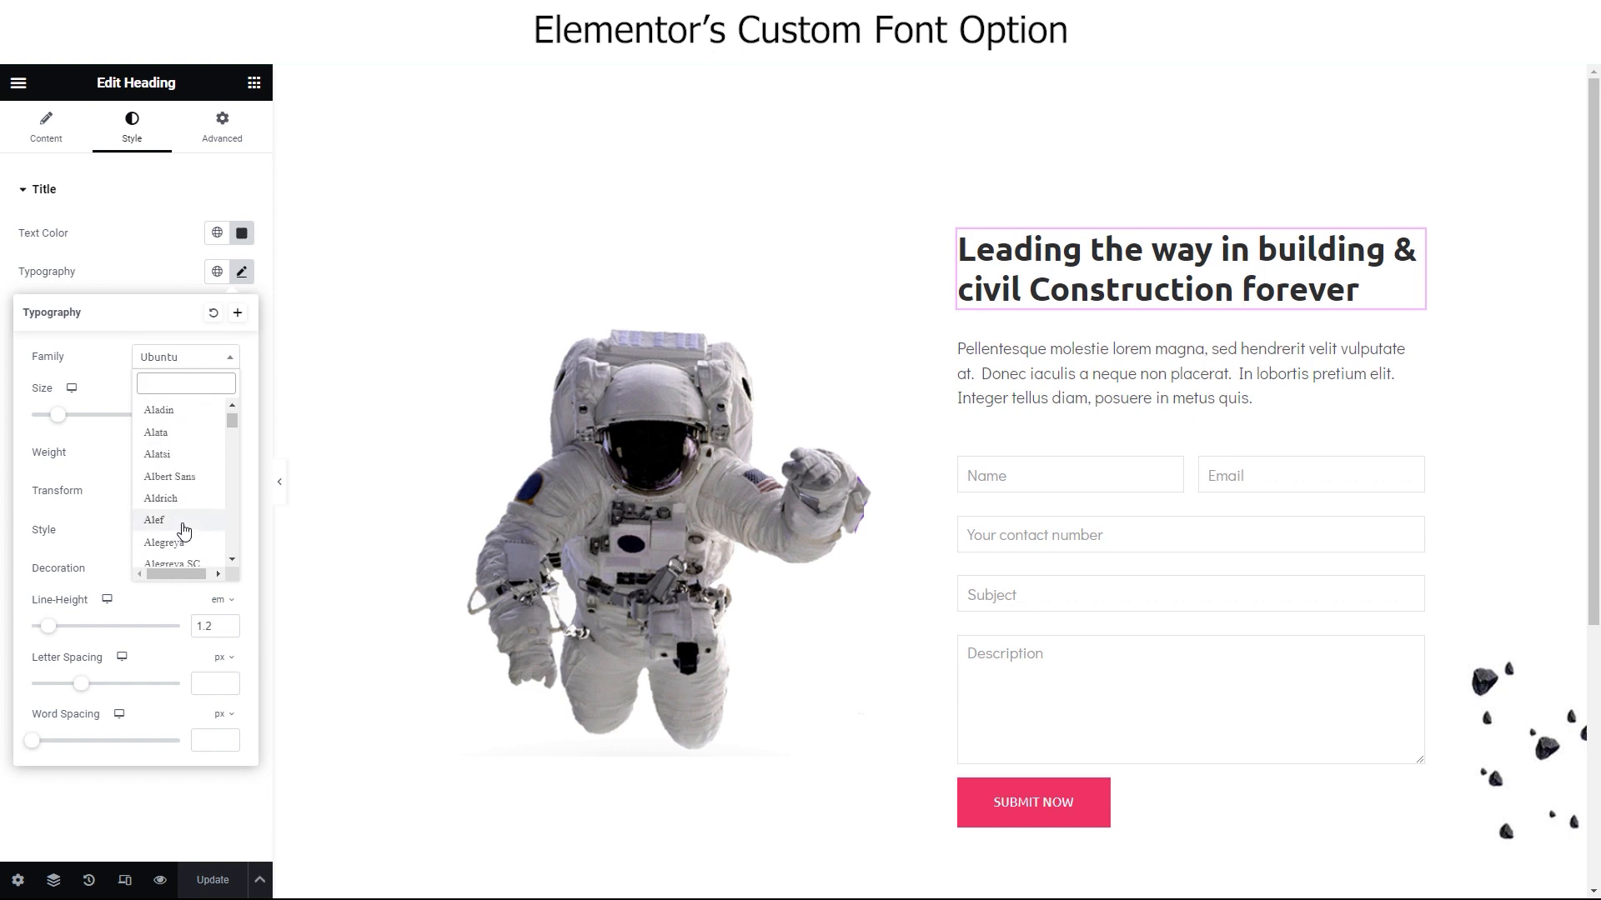
scroll(183, 534, "up", 5)
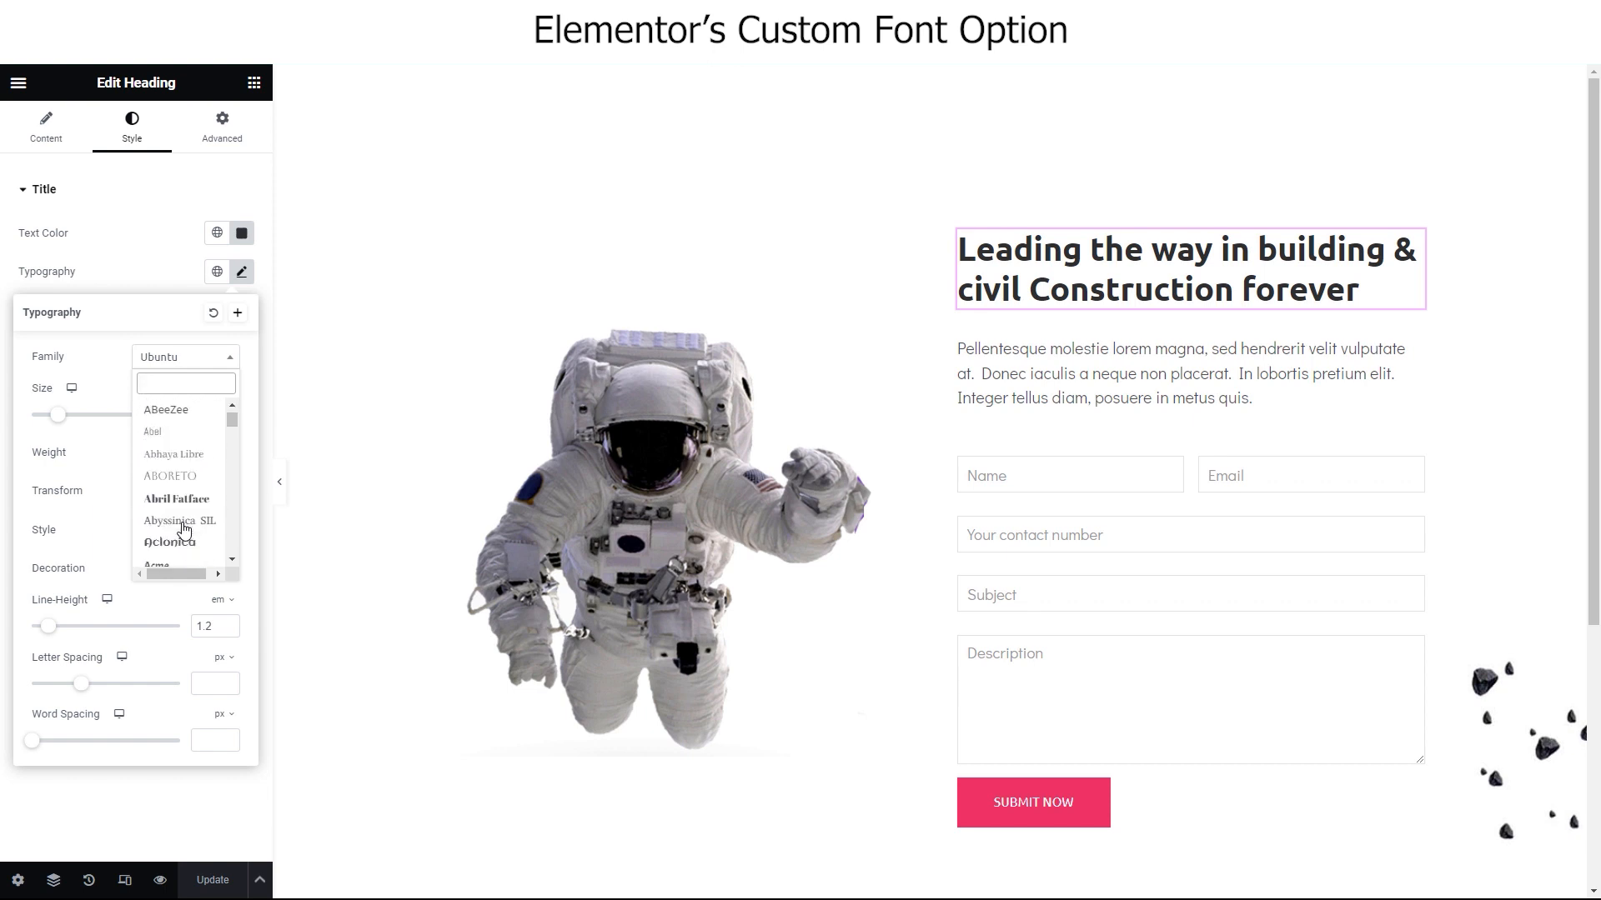
scroll(183, 537, "down", 2)
left_click(181, 533)
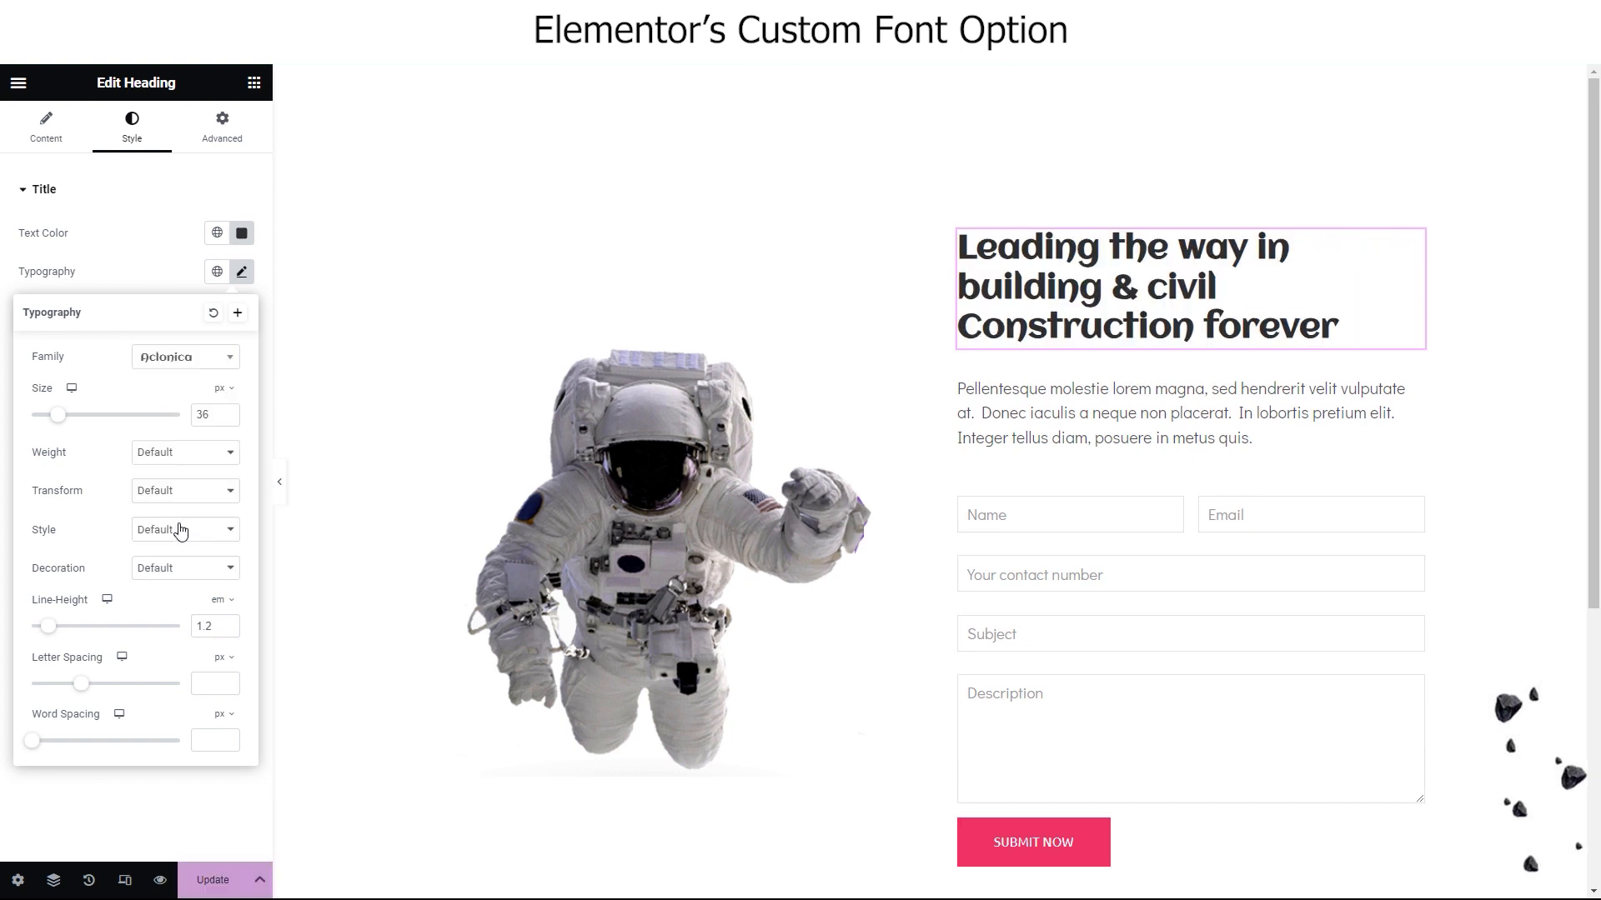
- Change the heading's font family to Abril Fatface and close the typography settings
left_click(188, 363)
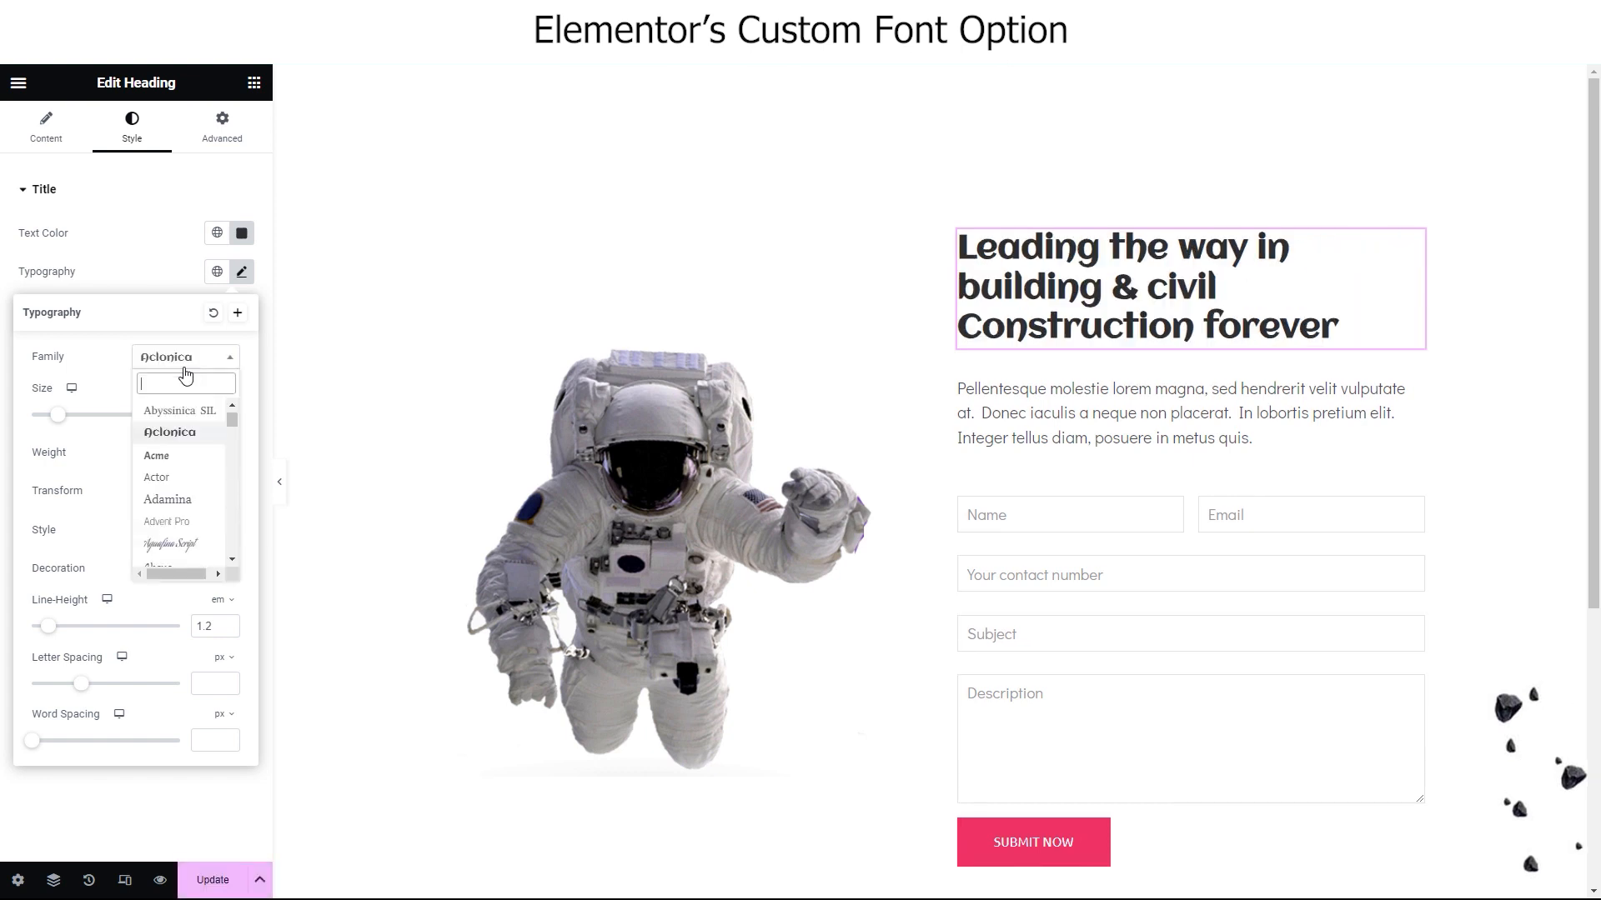
scroll(174, 461, "up", 2)
left_click(178, 472)
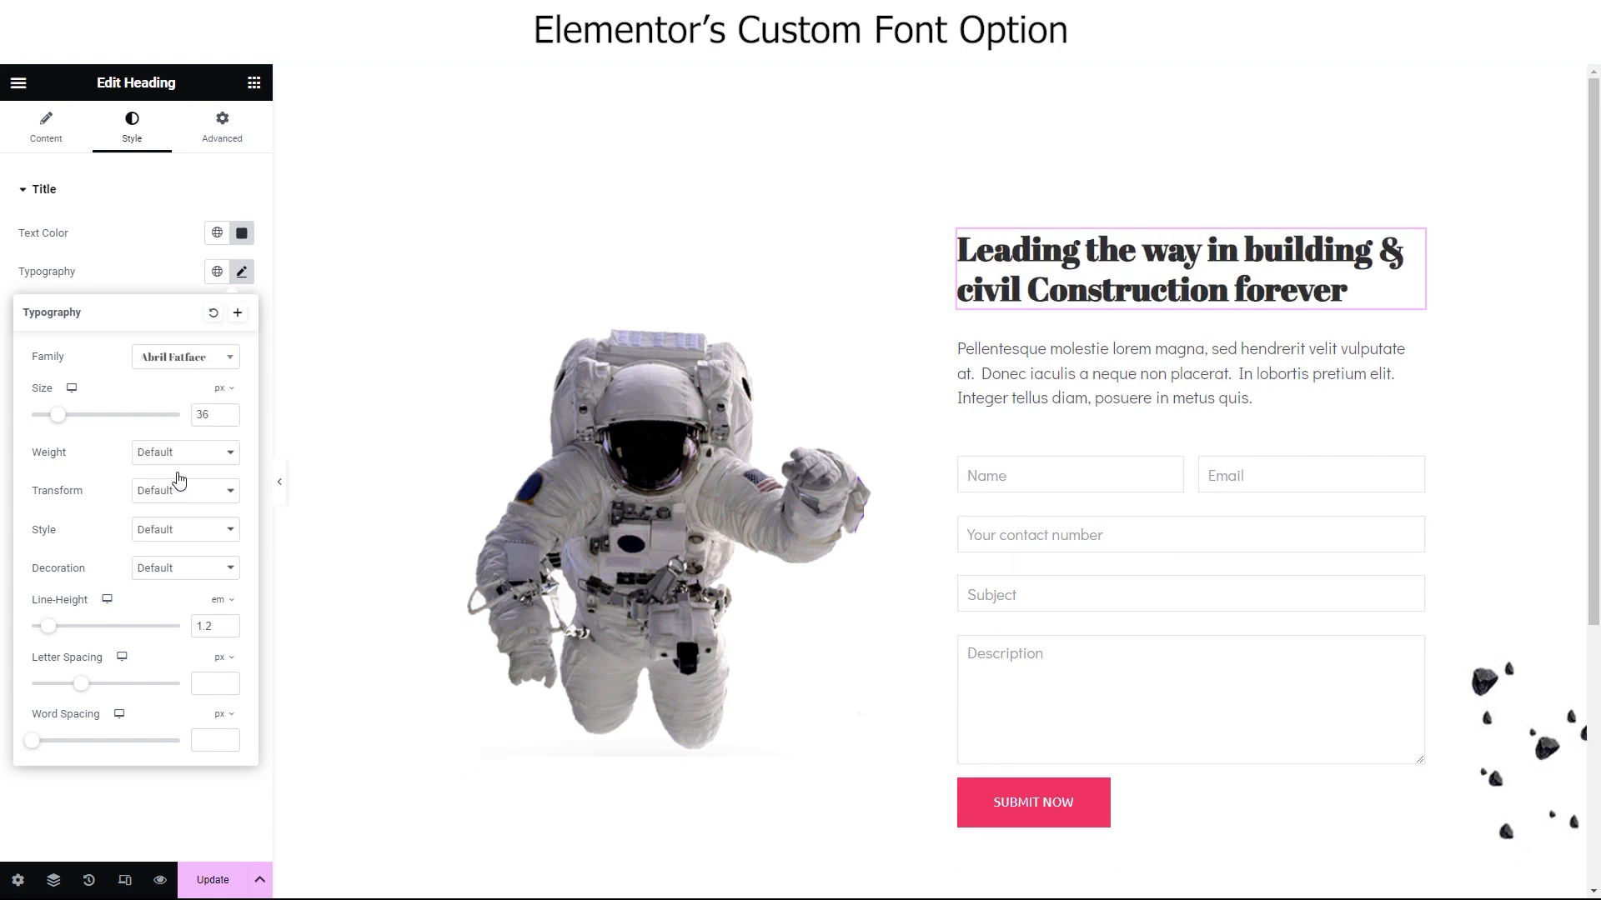
left_click(157, 273)
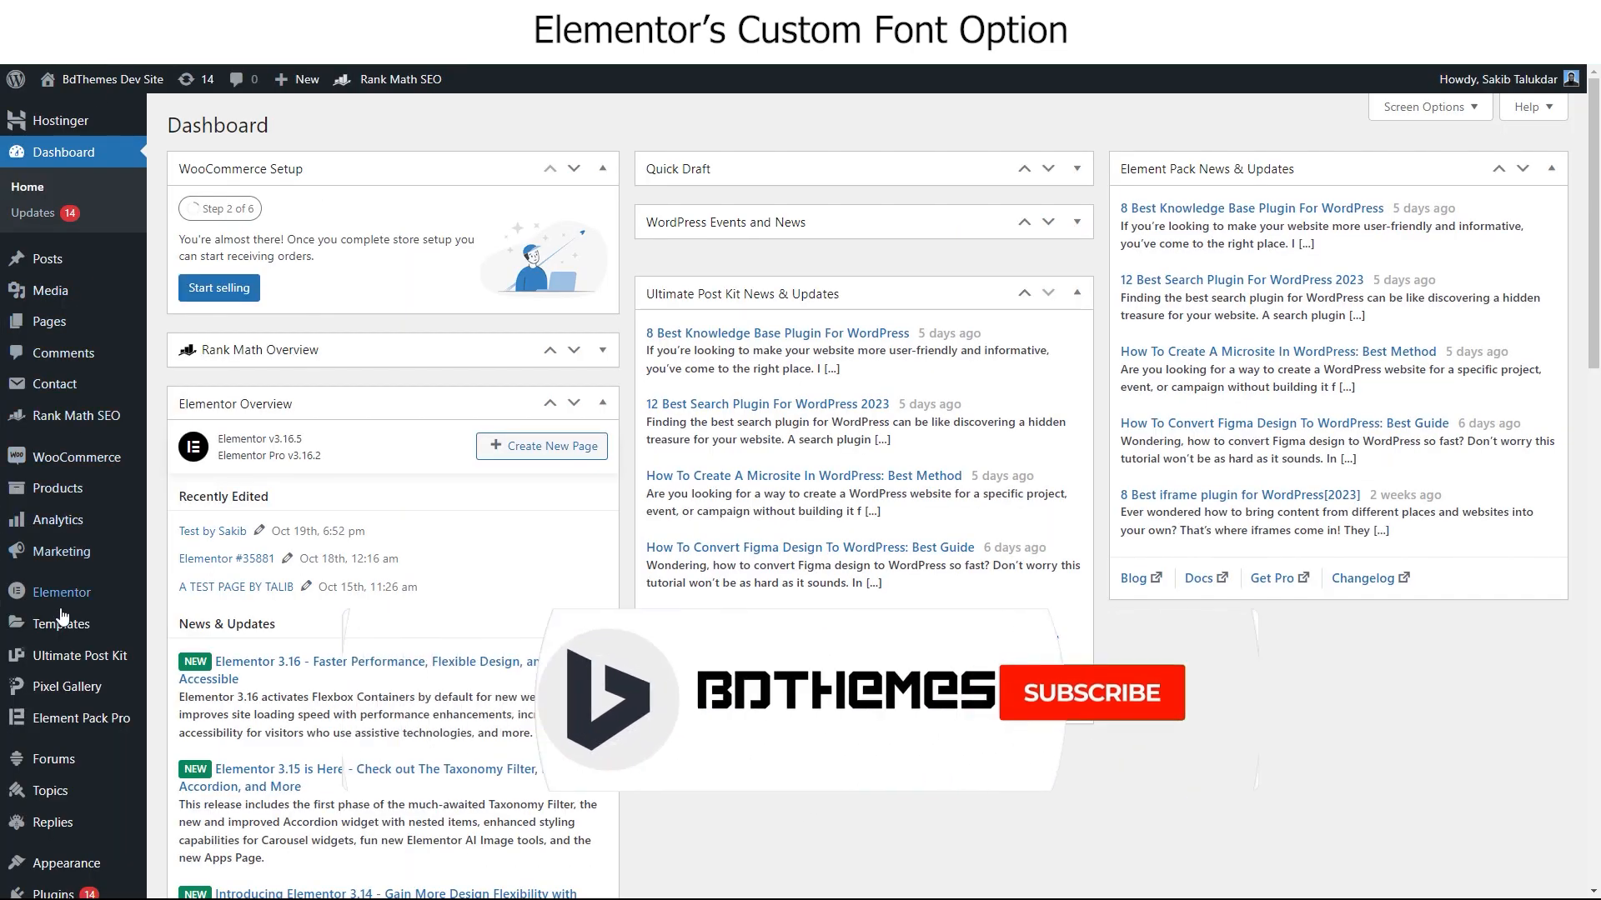
- Open Elementor's Custom Fonts page from the WordPress dashboard
mouse_move(68, 602)
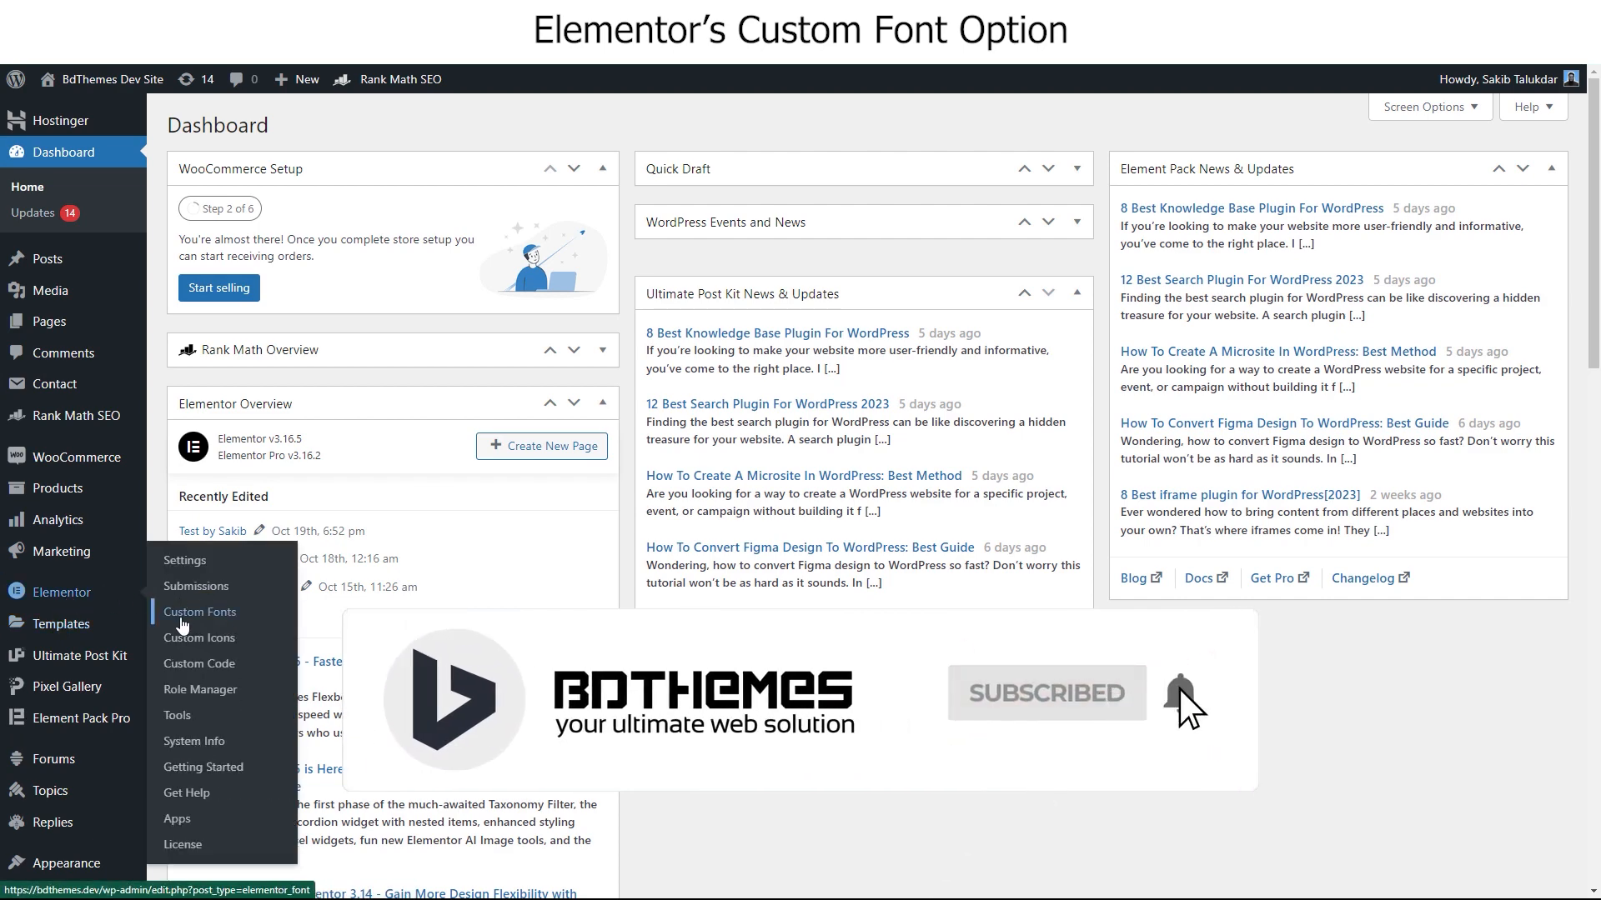
left_click(182, 621)
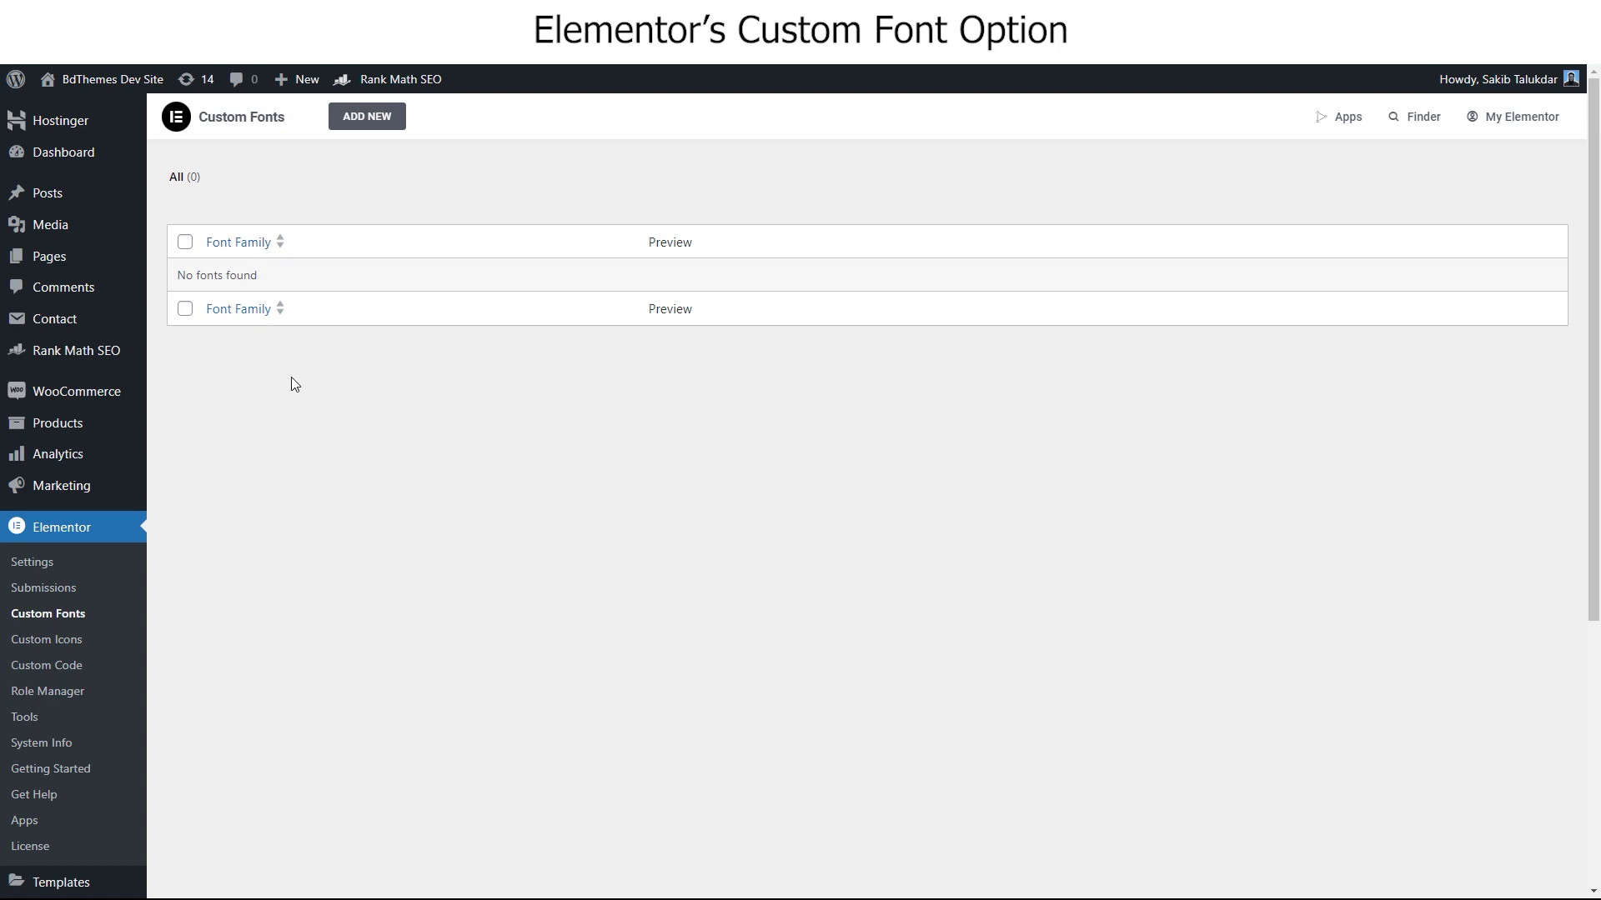
- Open the FontSpace website from the Google results, download the Black North font and show the downloaded file in its folder
key("ctrl+t")
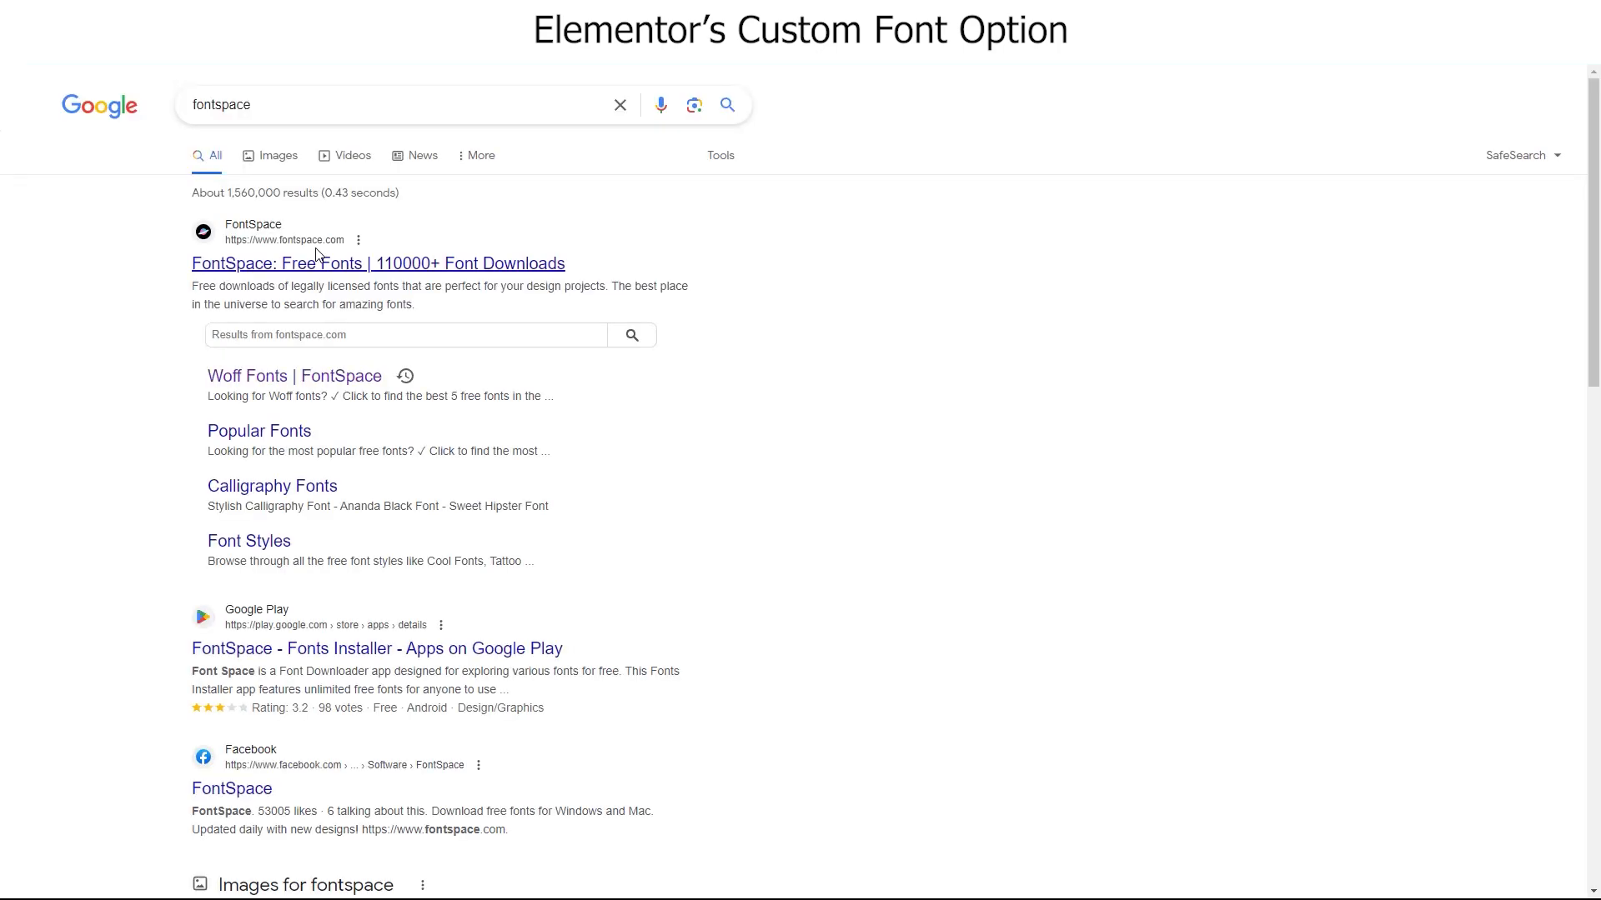
left_click(464, 265)
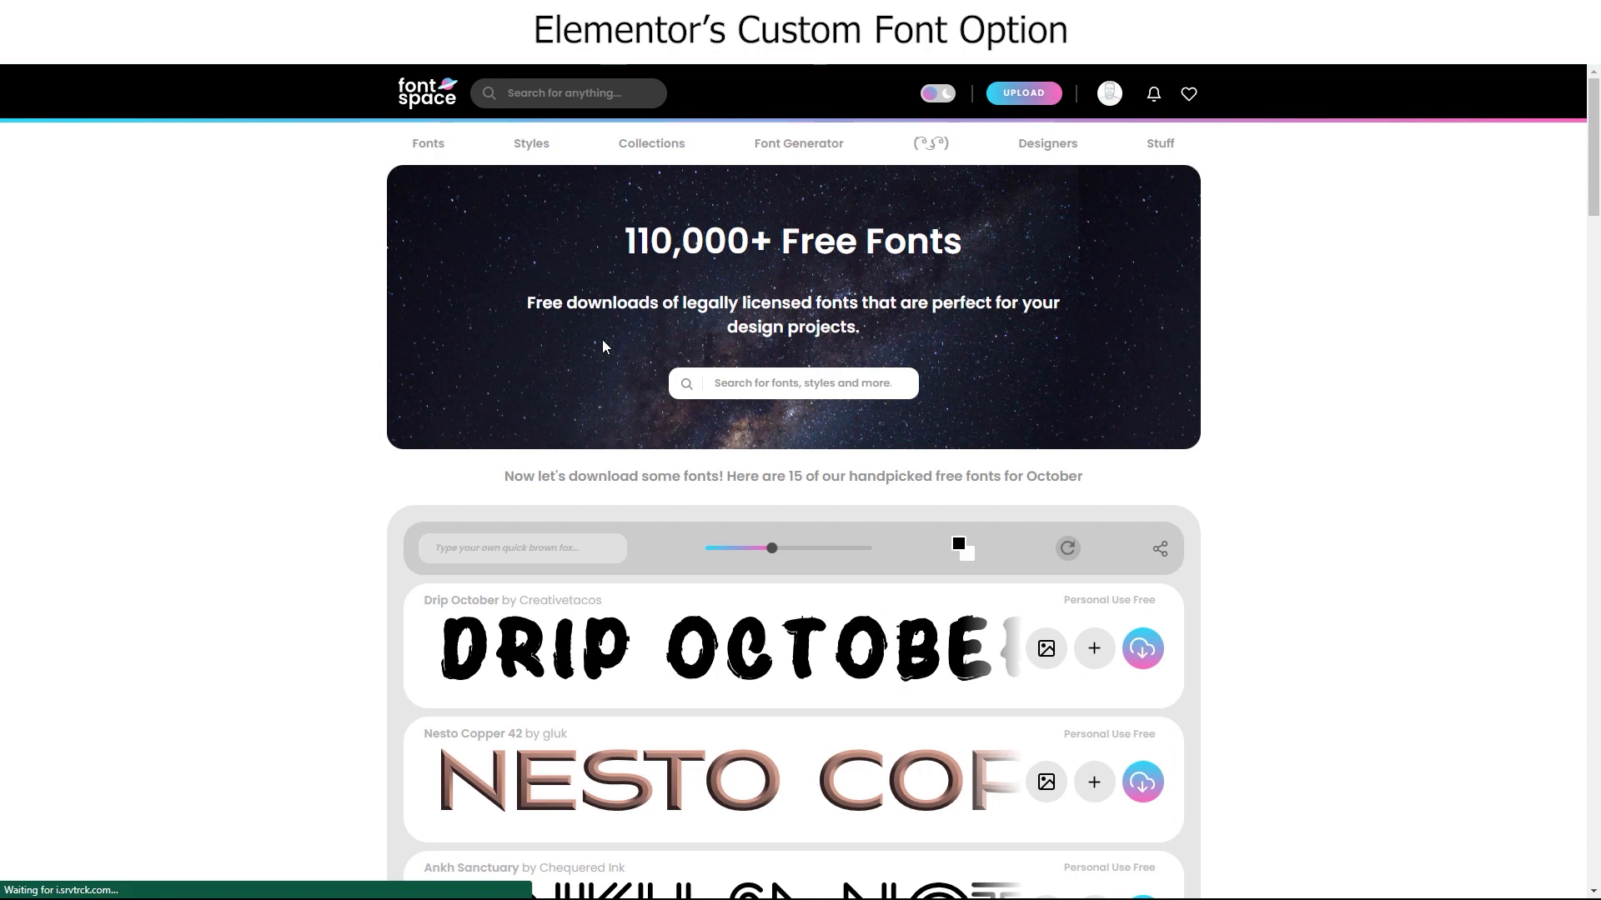
scroll(605, 337, "down", 3)
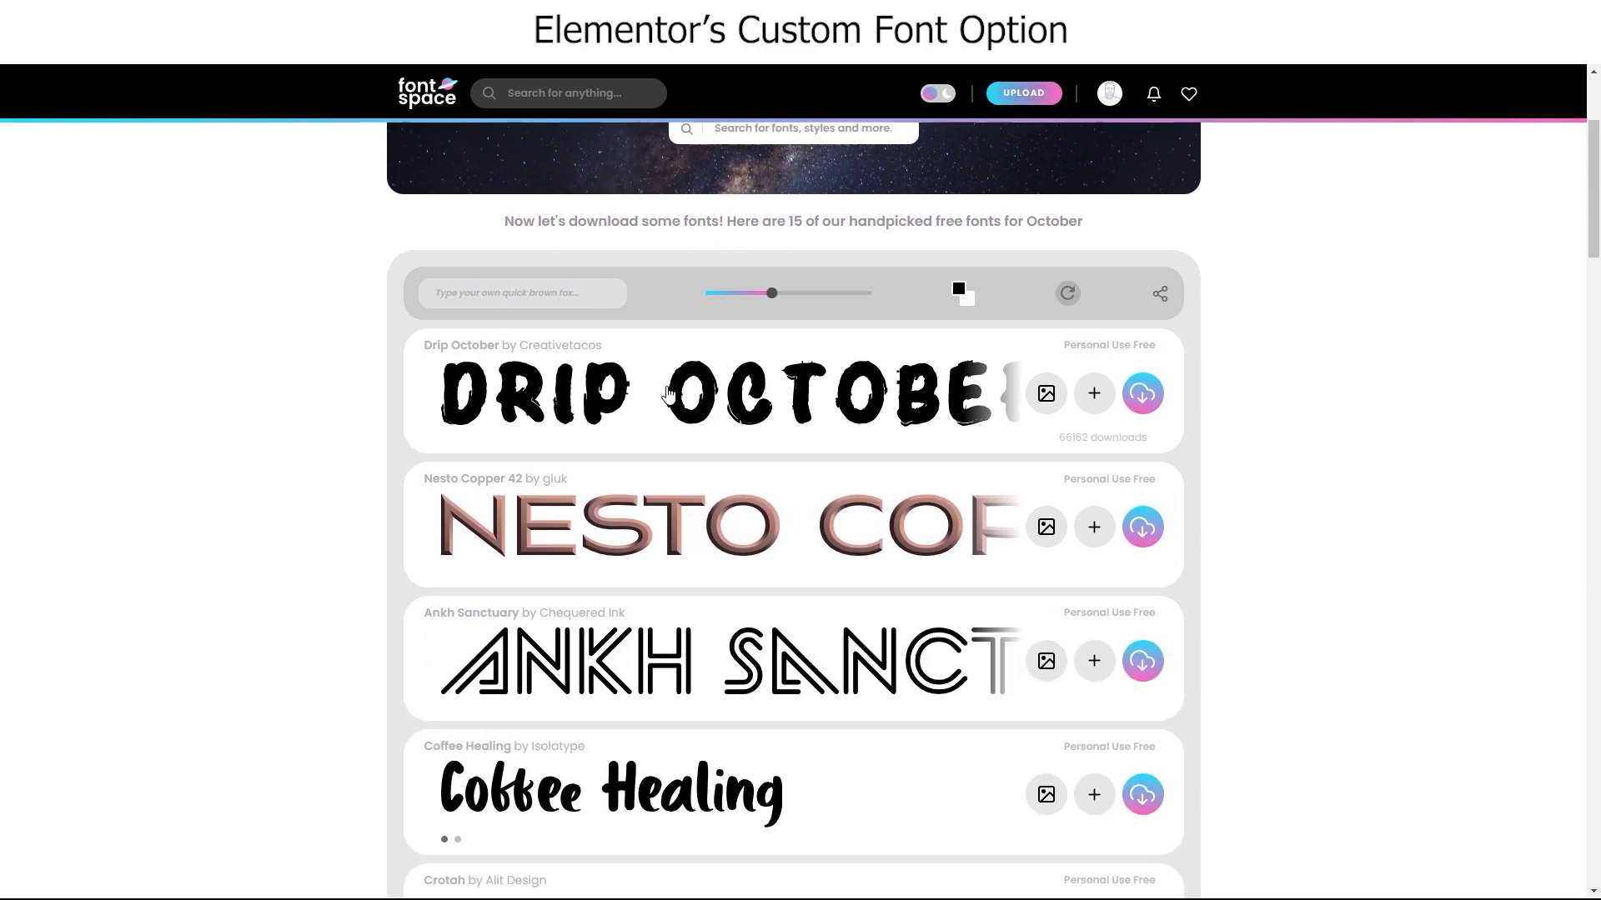
scroll(671, 392, "down", 5)
scroll(561, 407, "down", 5)
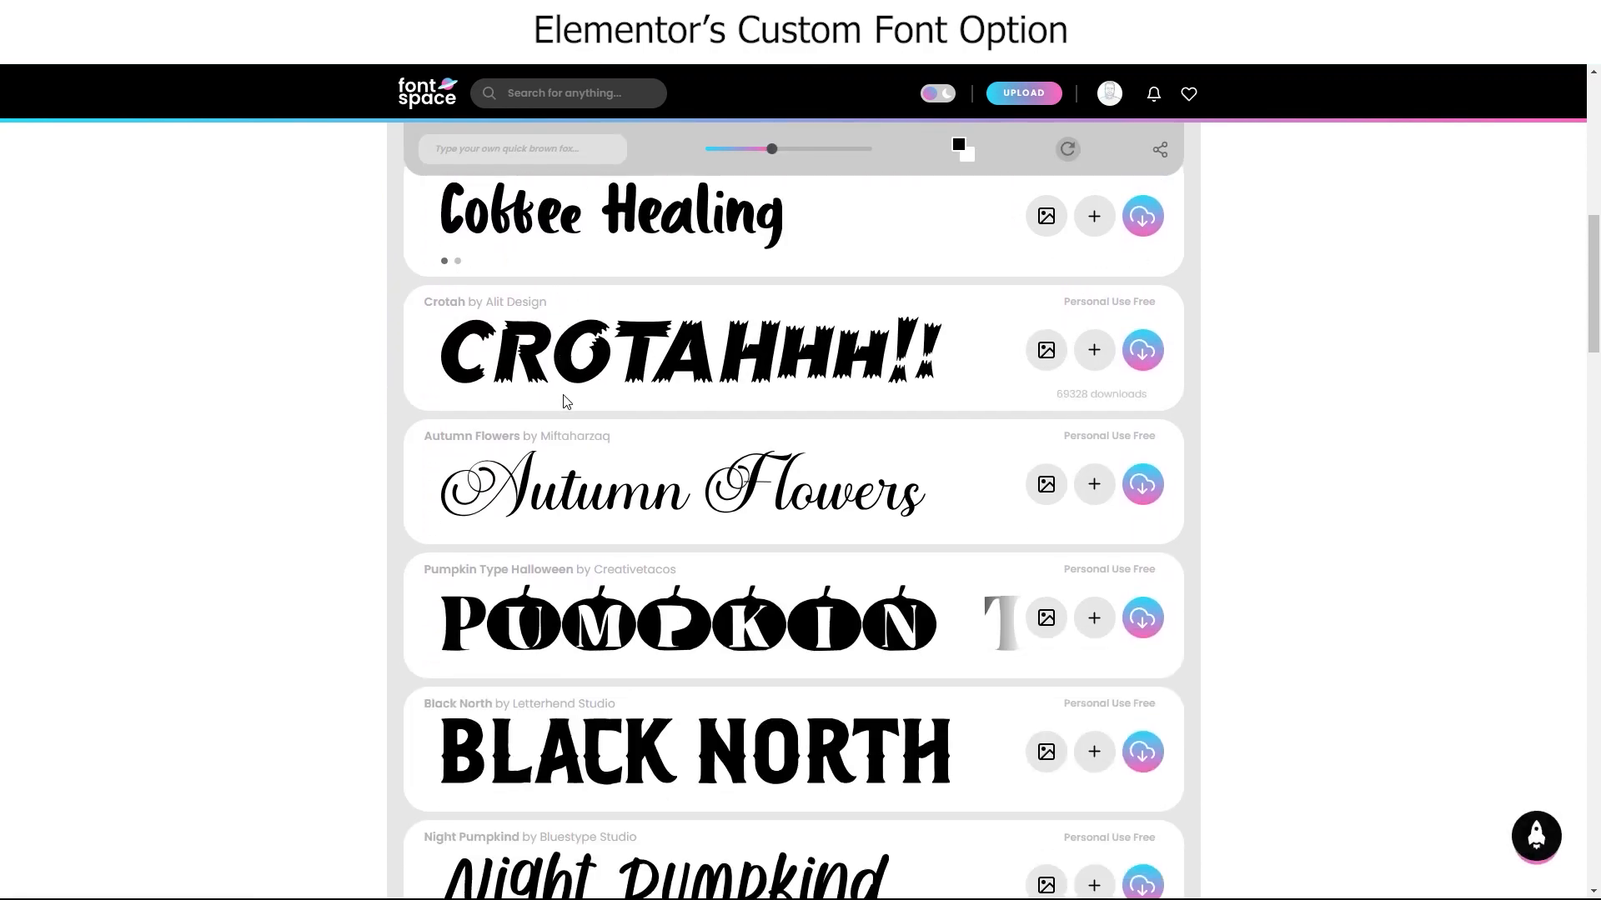
scroll(624, 430, "down", 2)
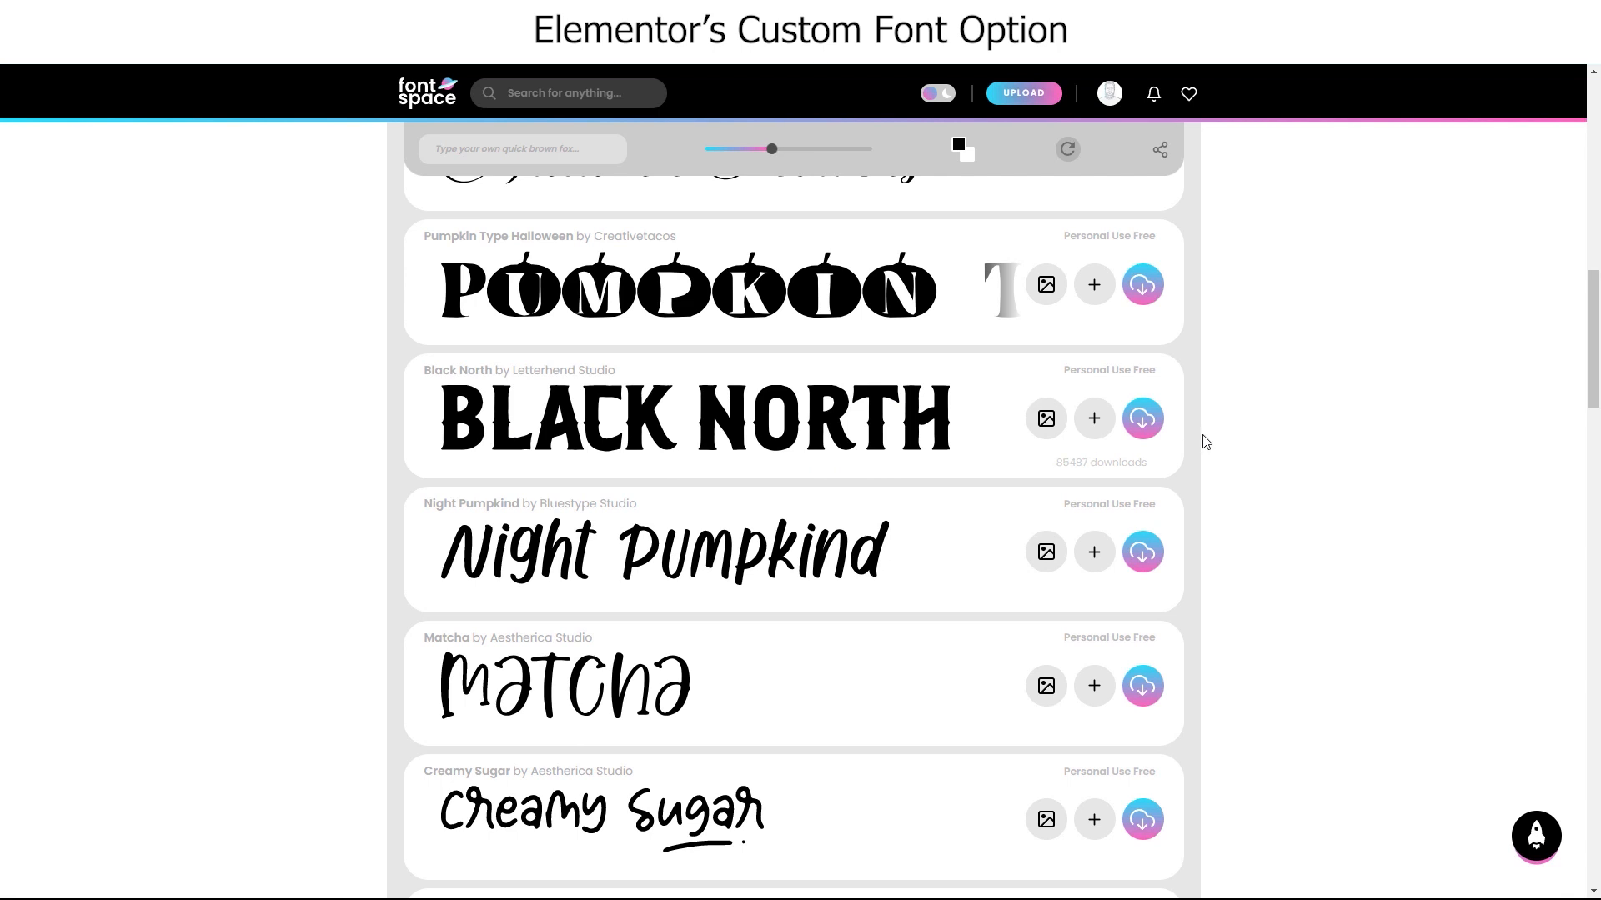
left_click(1143, 423)
left_click(1449, 115)
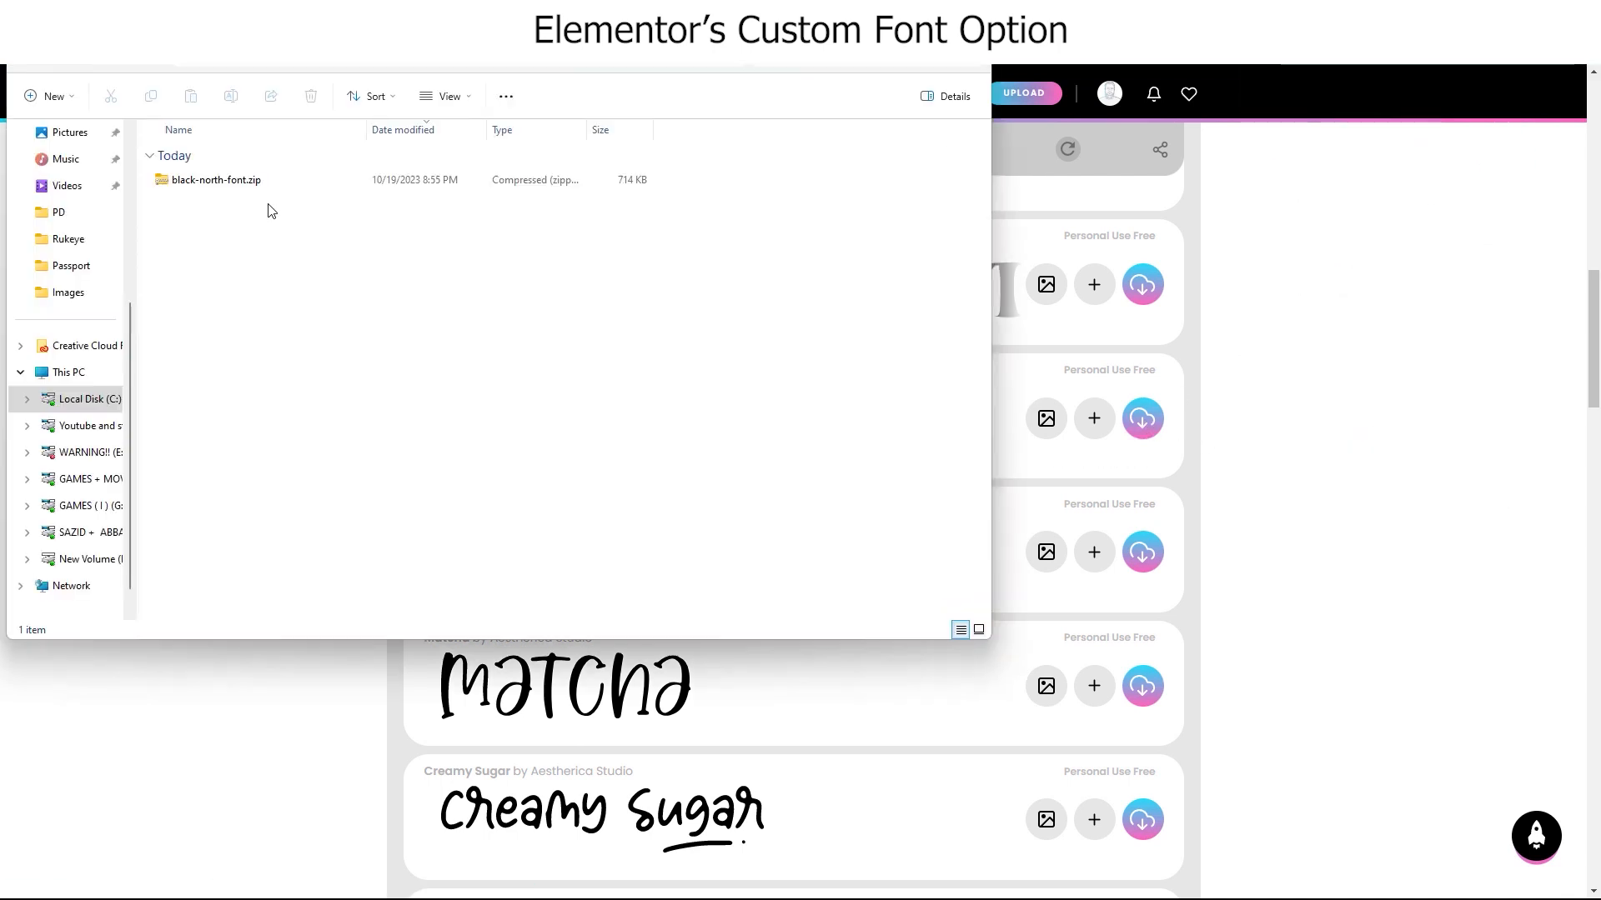
- Extract black-north-font.zip and select Blacknorthdemo-mLE25.otf in the extracted folder
right_click(388, 190)
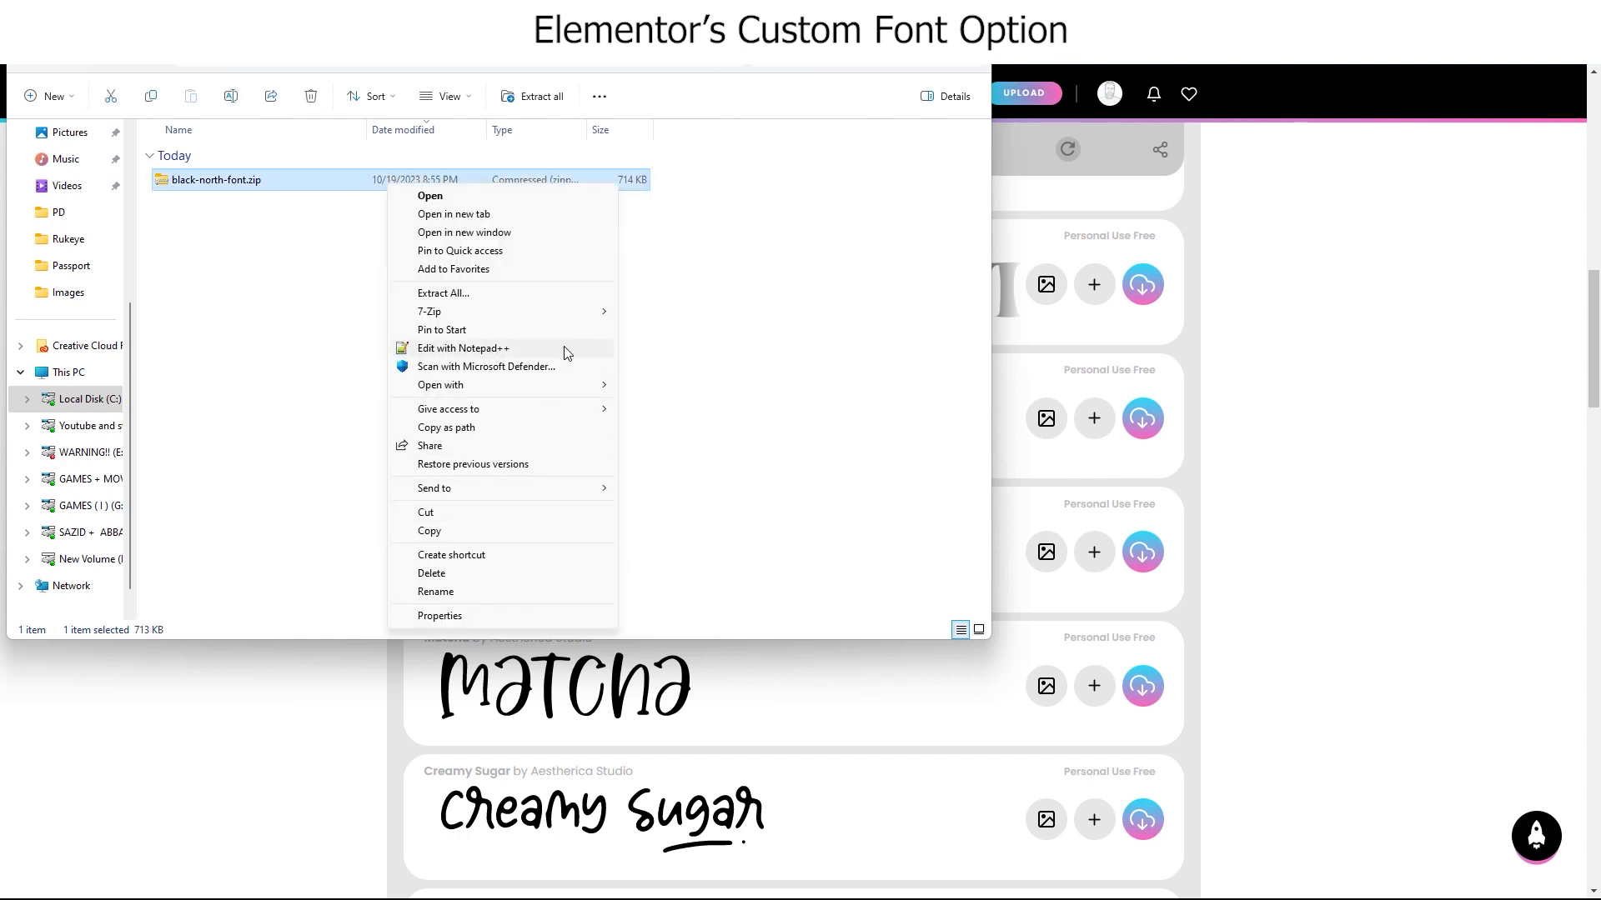
mouse_move(500, 313)
left_click(705, 387)
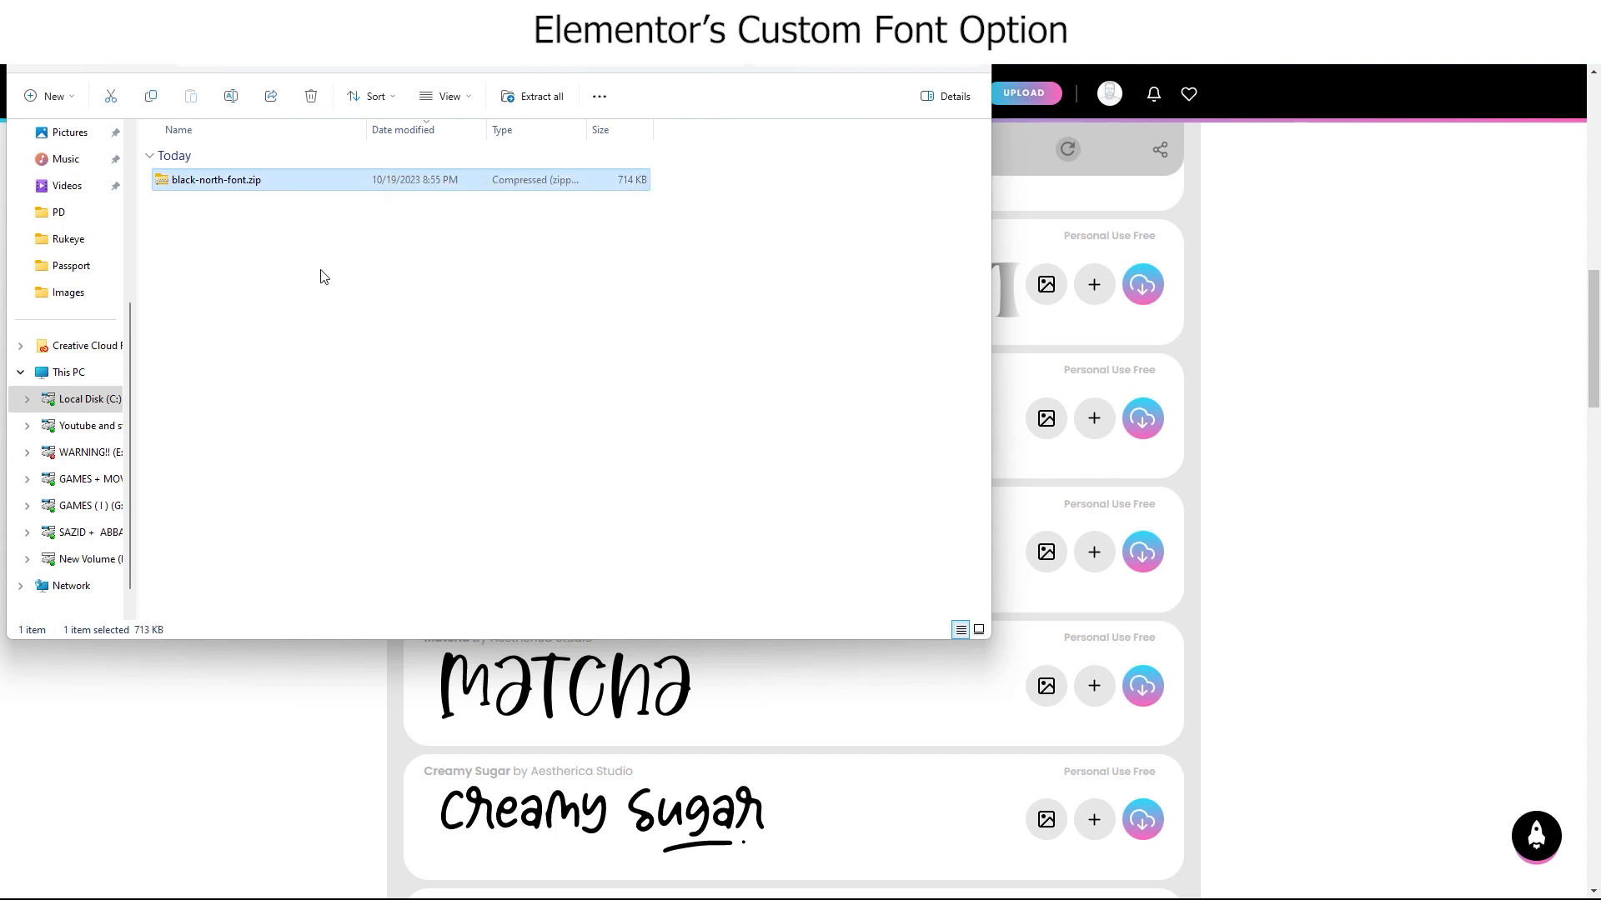
double_click(297, 210)
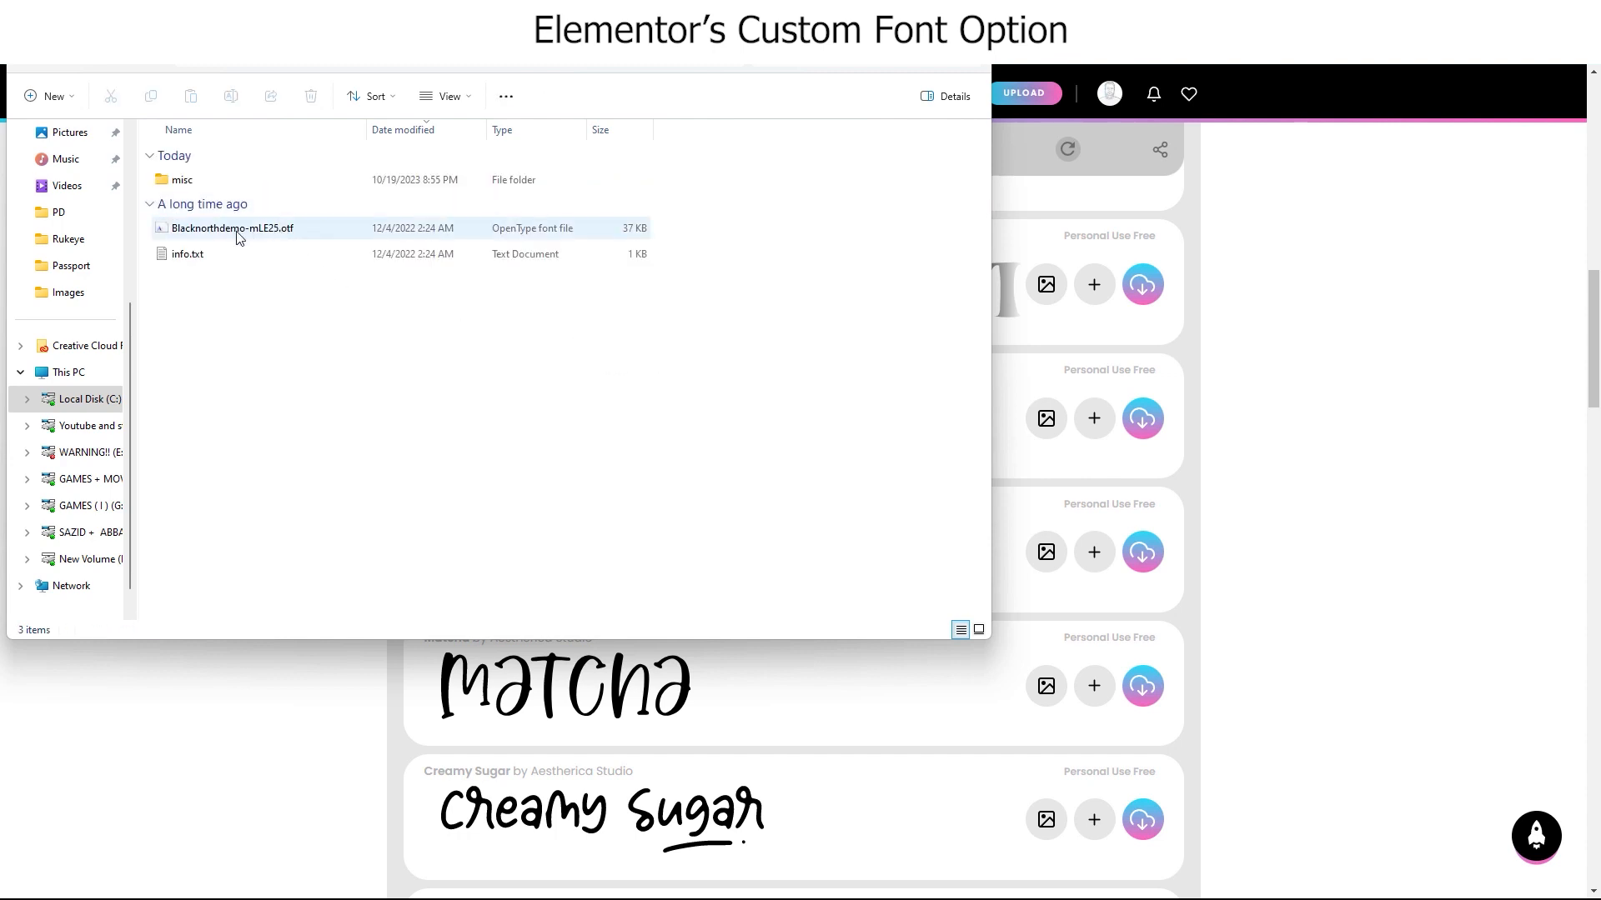
left_click(286, 234)
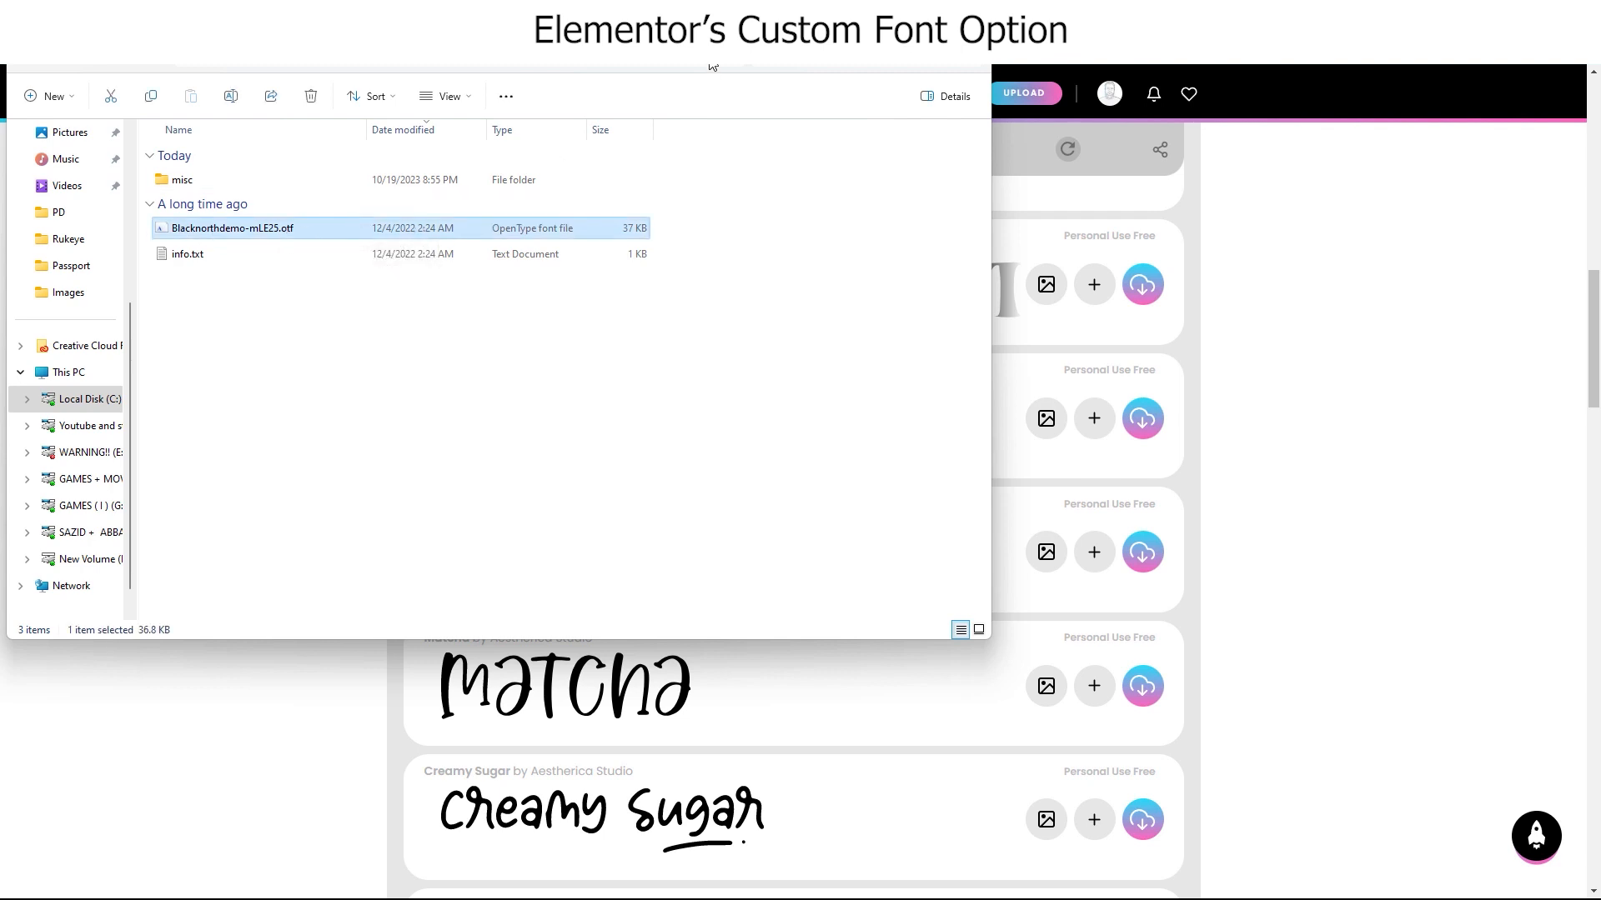
left_click_drag(713, 66, 1089, 159)
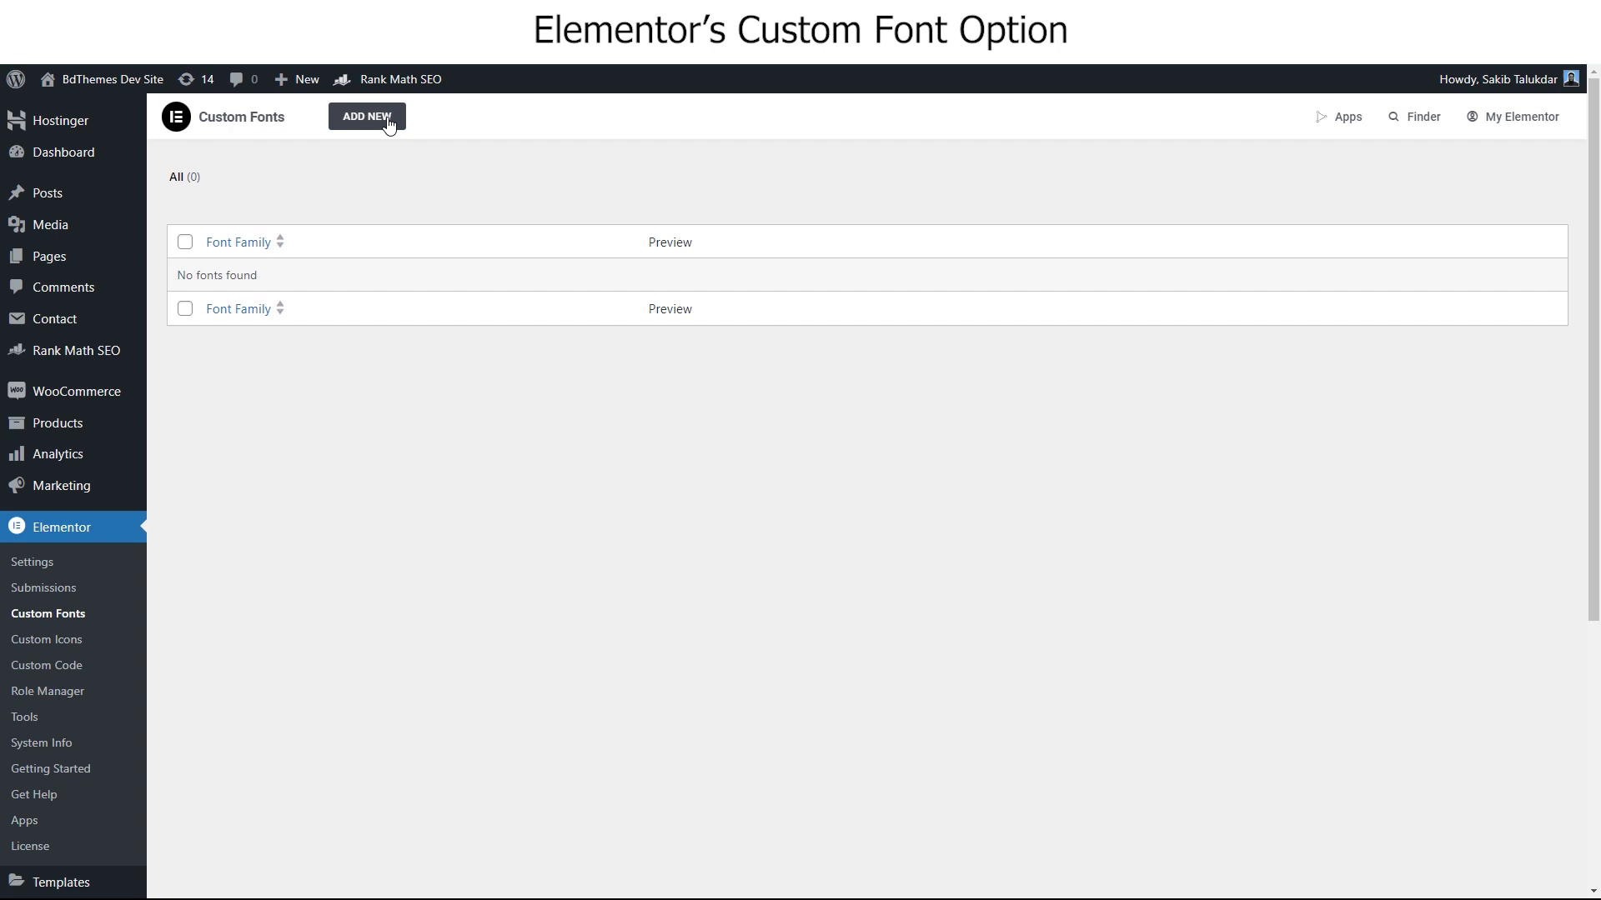
- Add a new custom font with the family name Black North and give it a font variation for the font files
left_click(387, 121)
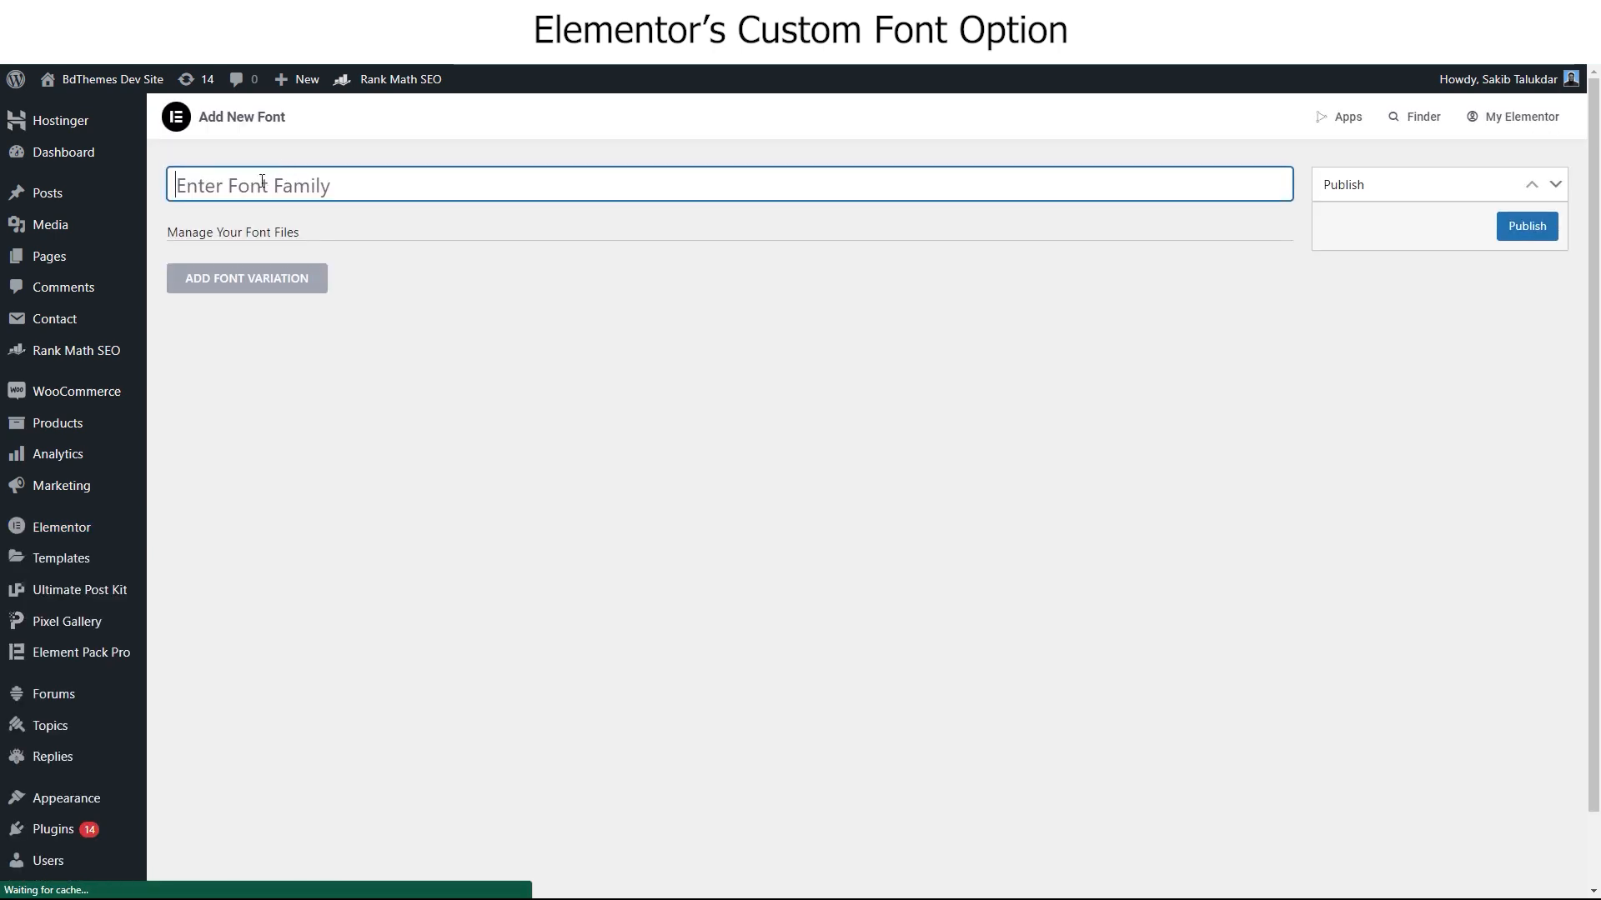
type("Black North")
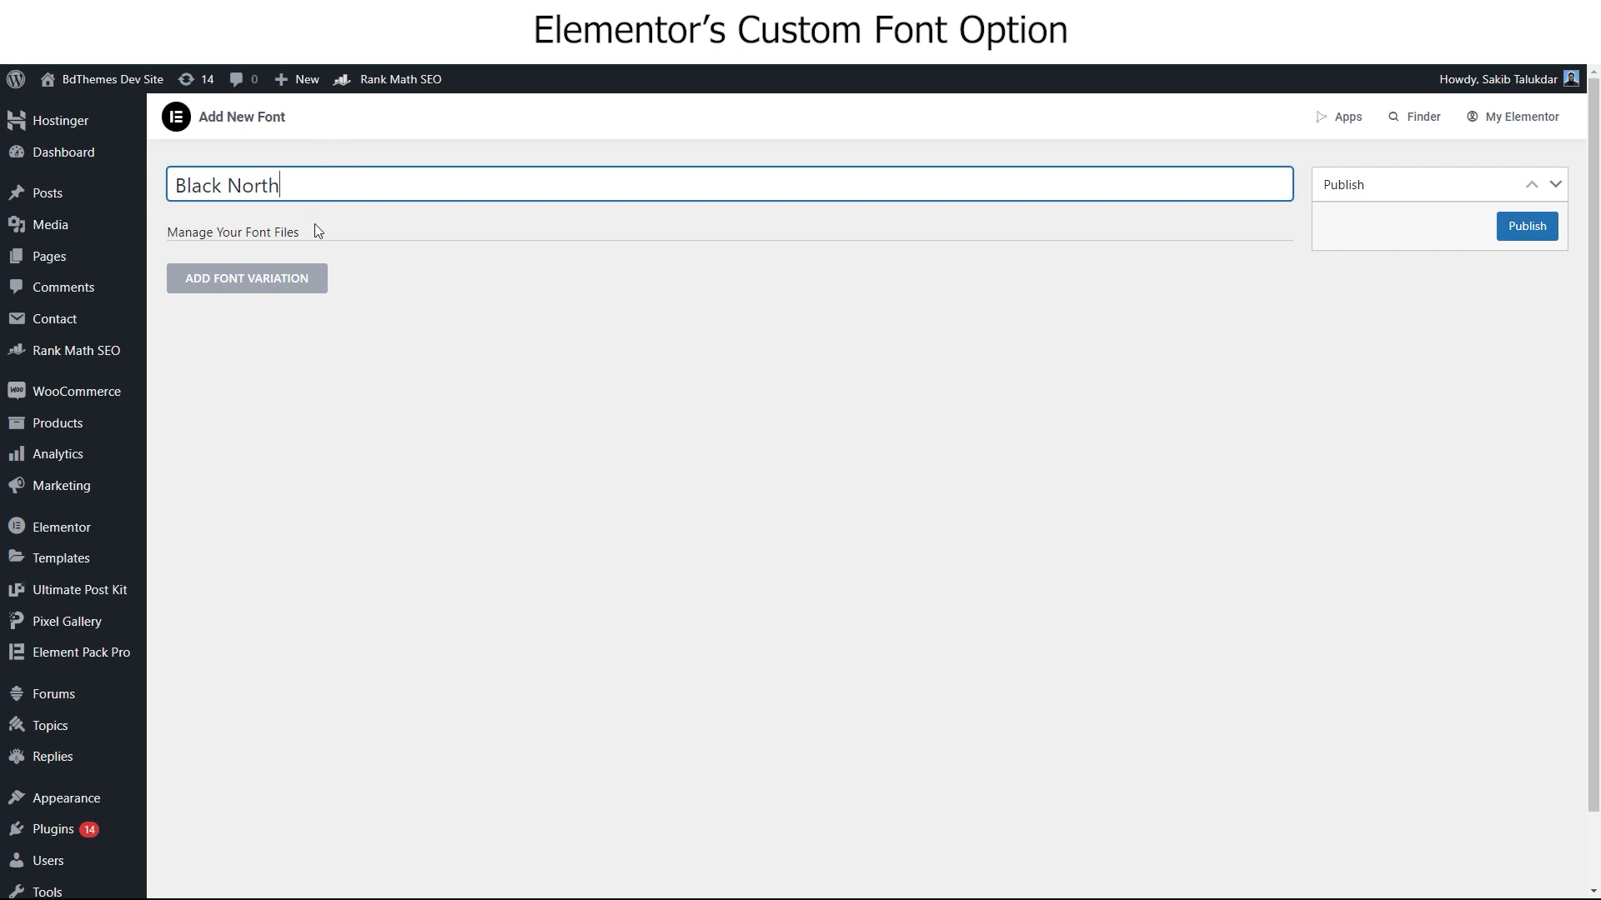
left_click(262, 282)
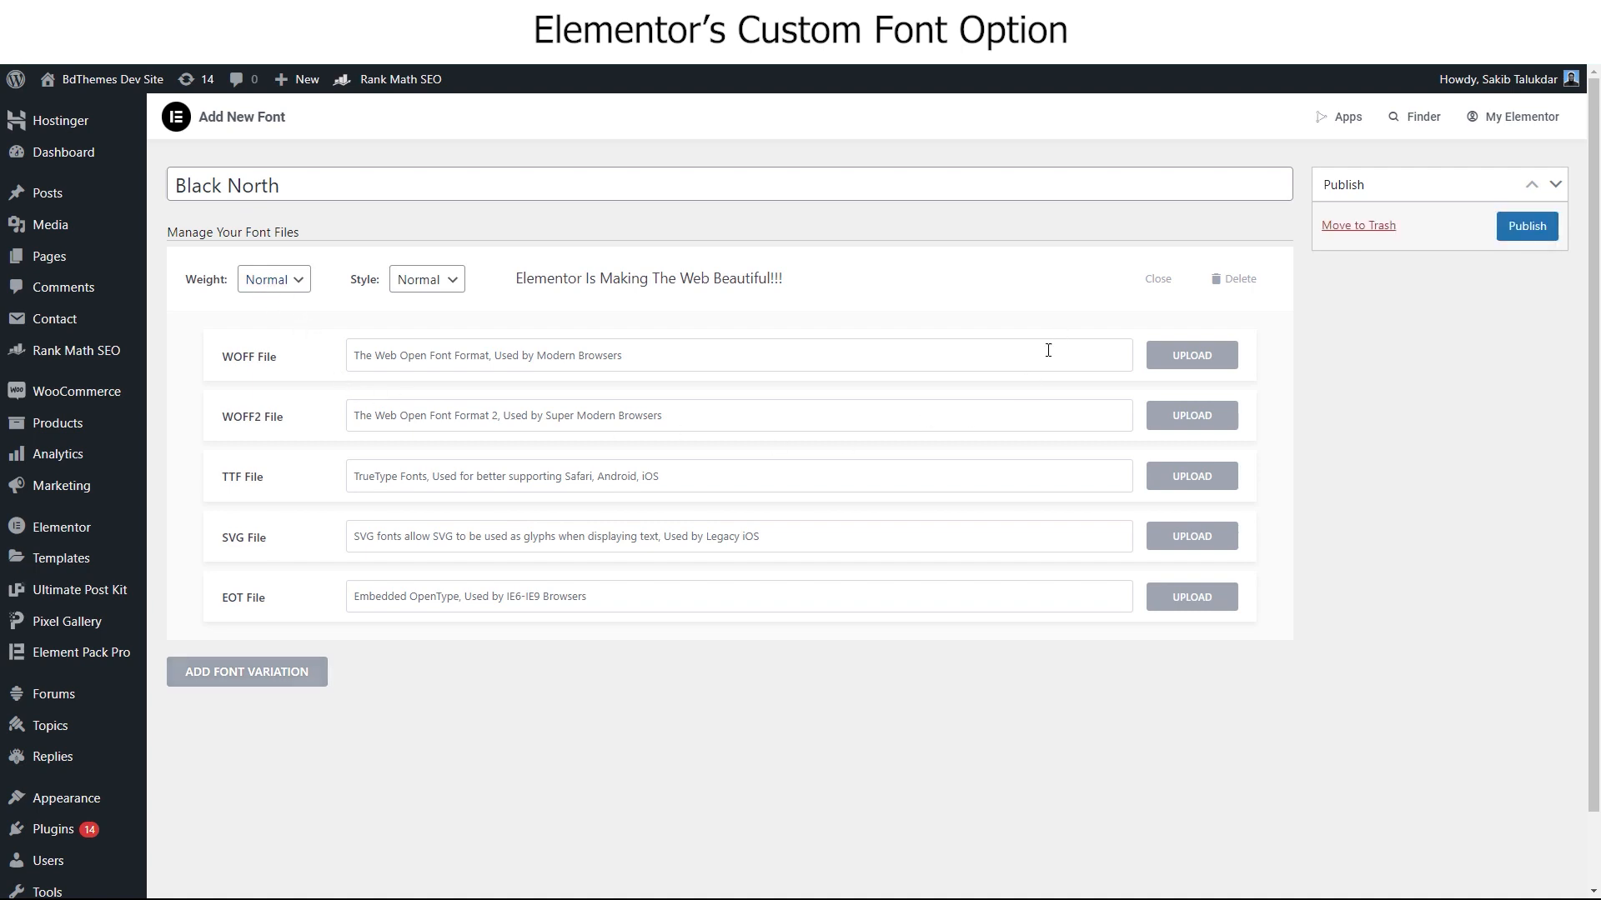
left_click_drag(280, 357, 223, 361)
left_click(297, 416)
- Switch to File Explorer and check the format of the font file in the black-north-font folder
key("alt+Tab")
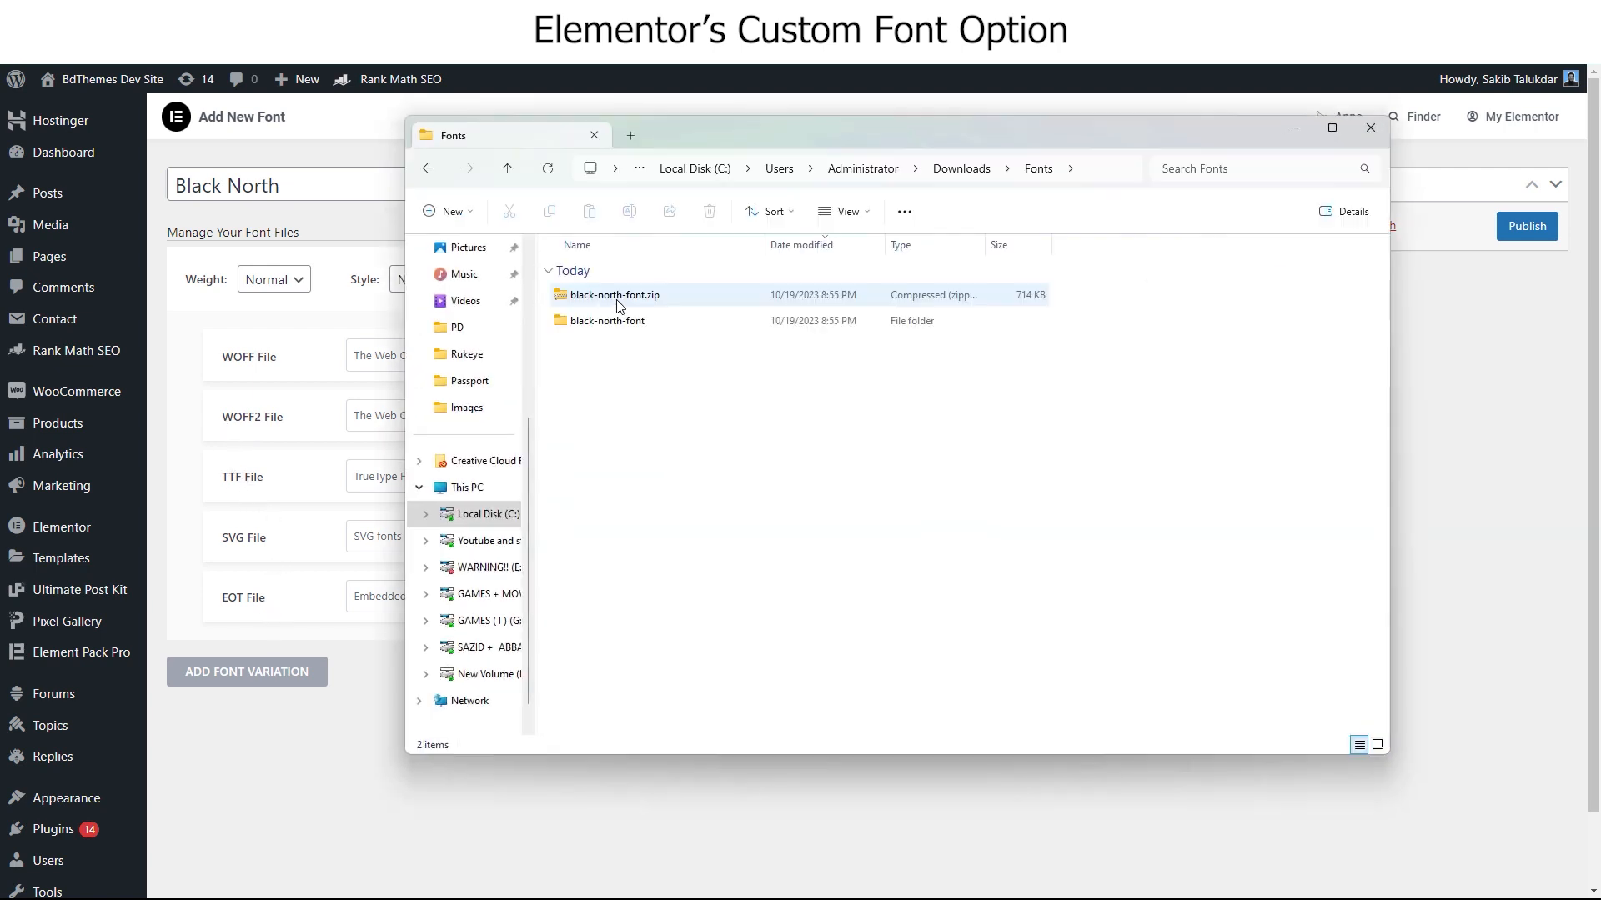
double_click(618, 319)
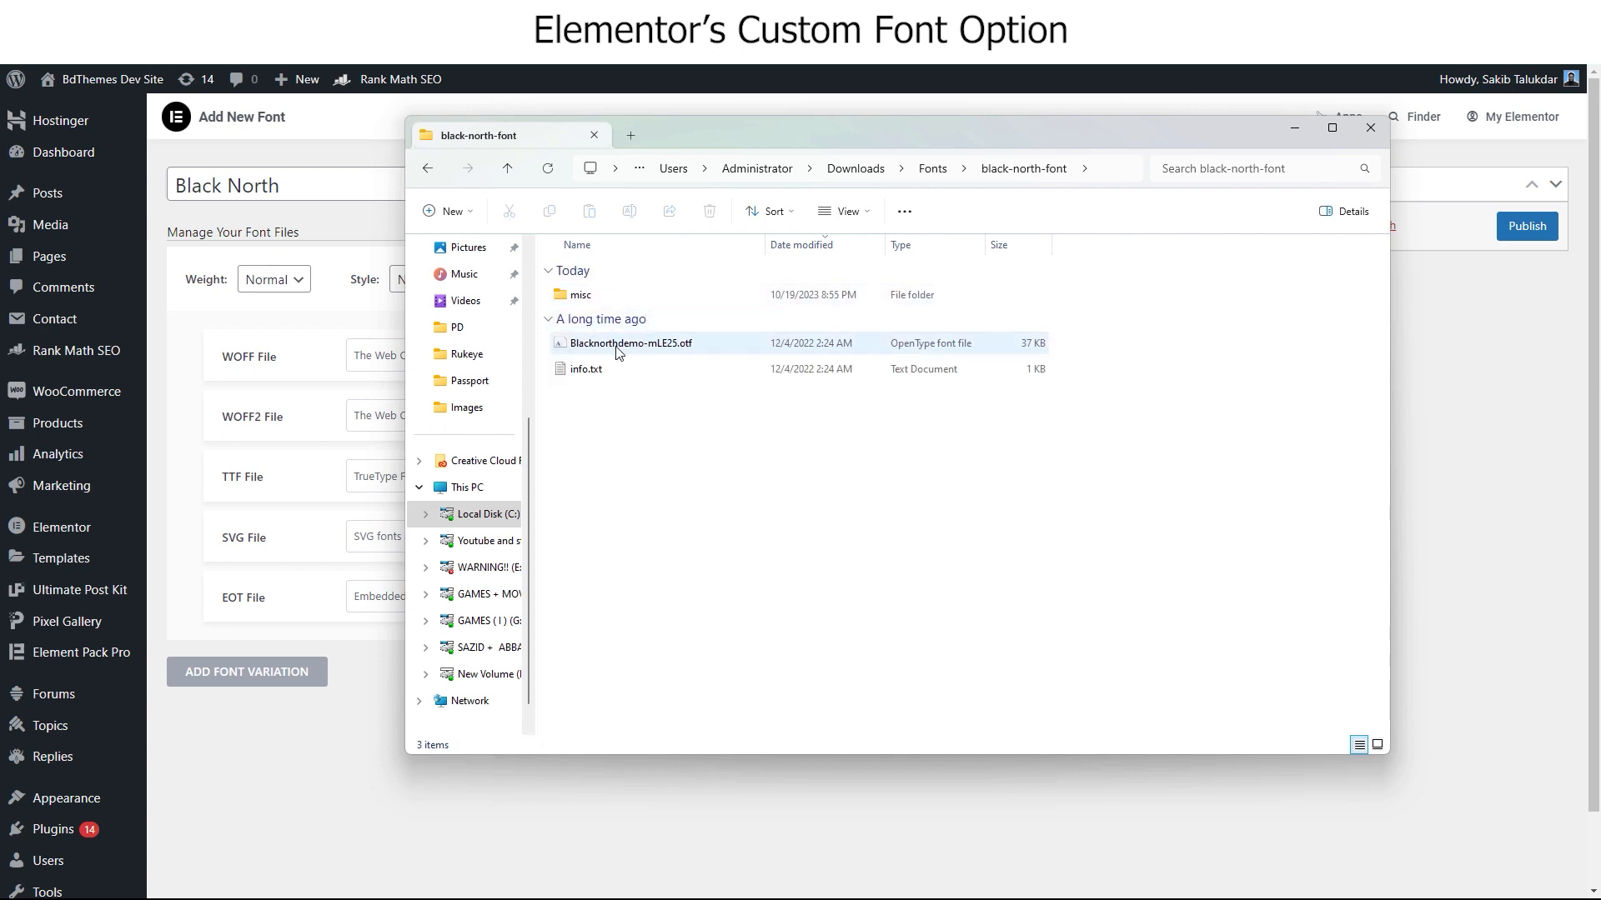
left_click(767, 349)
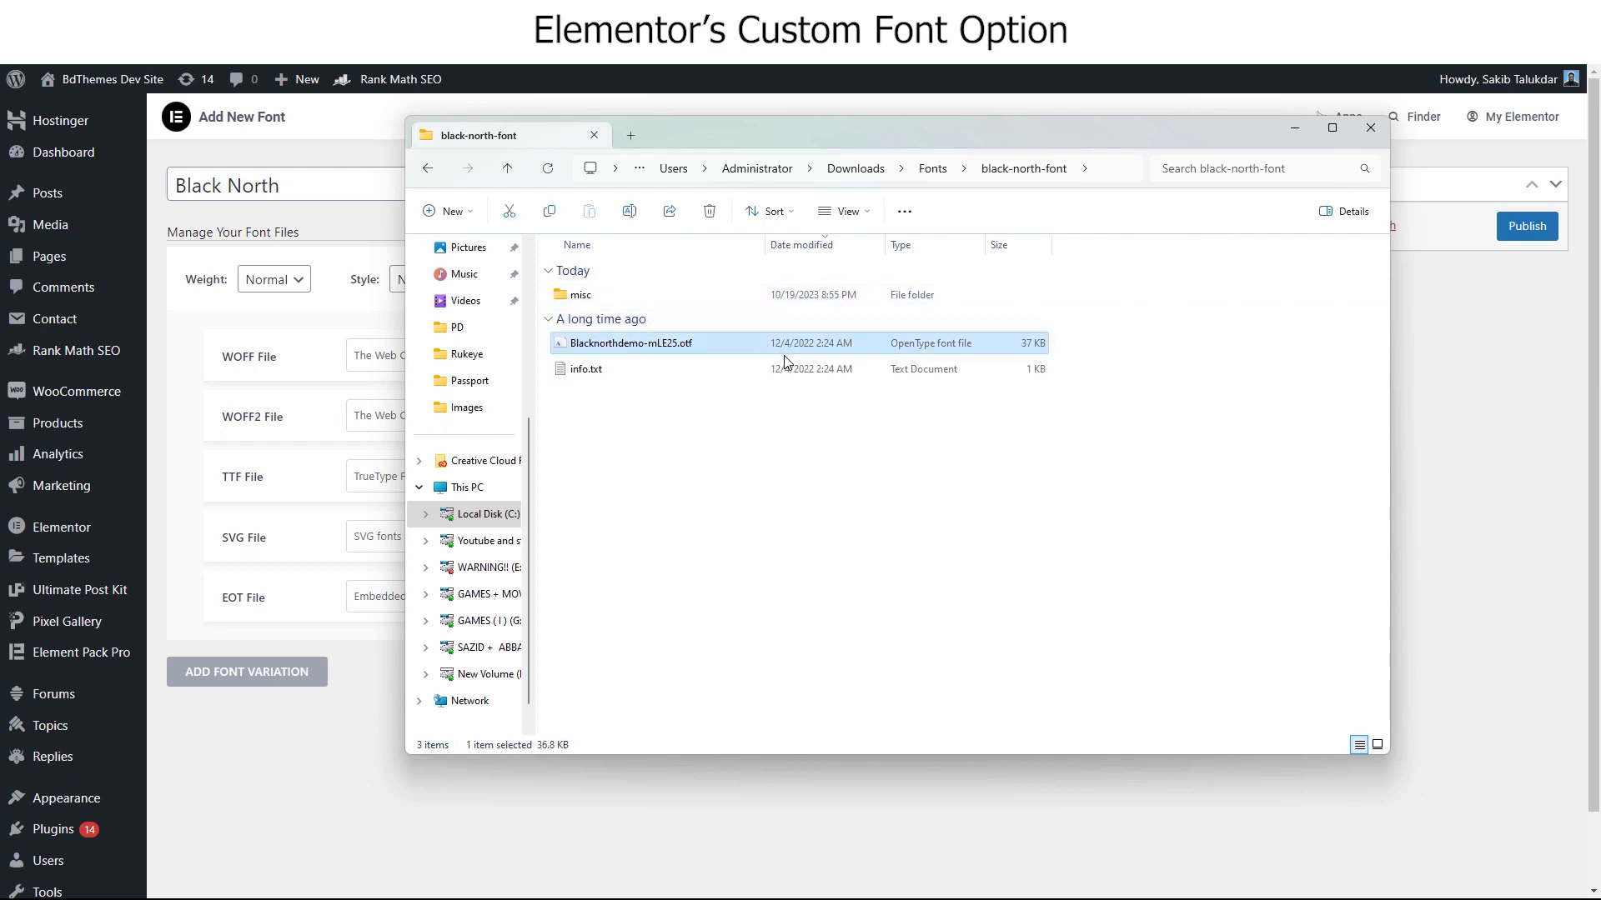
left_click_drag(663, 128, 1011, 233)
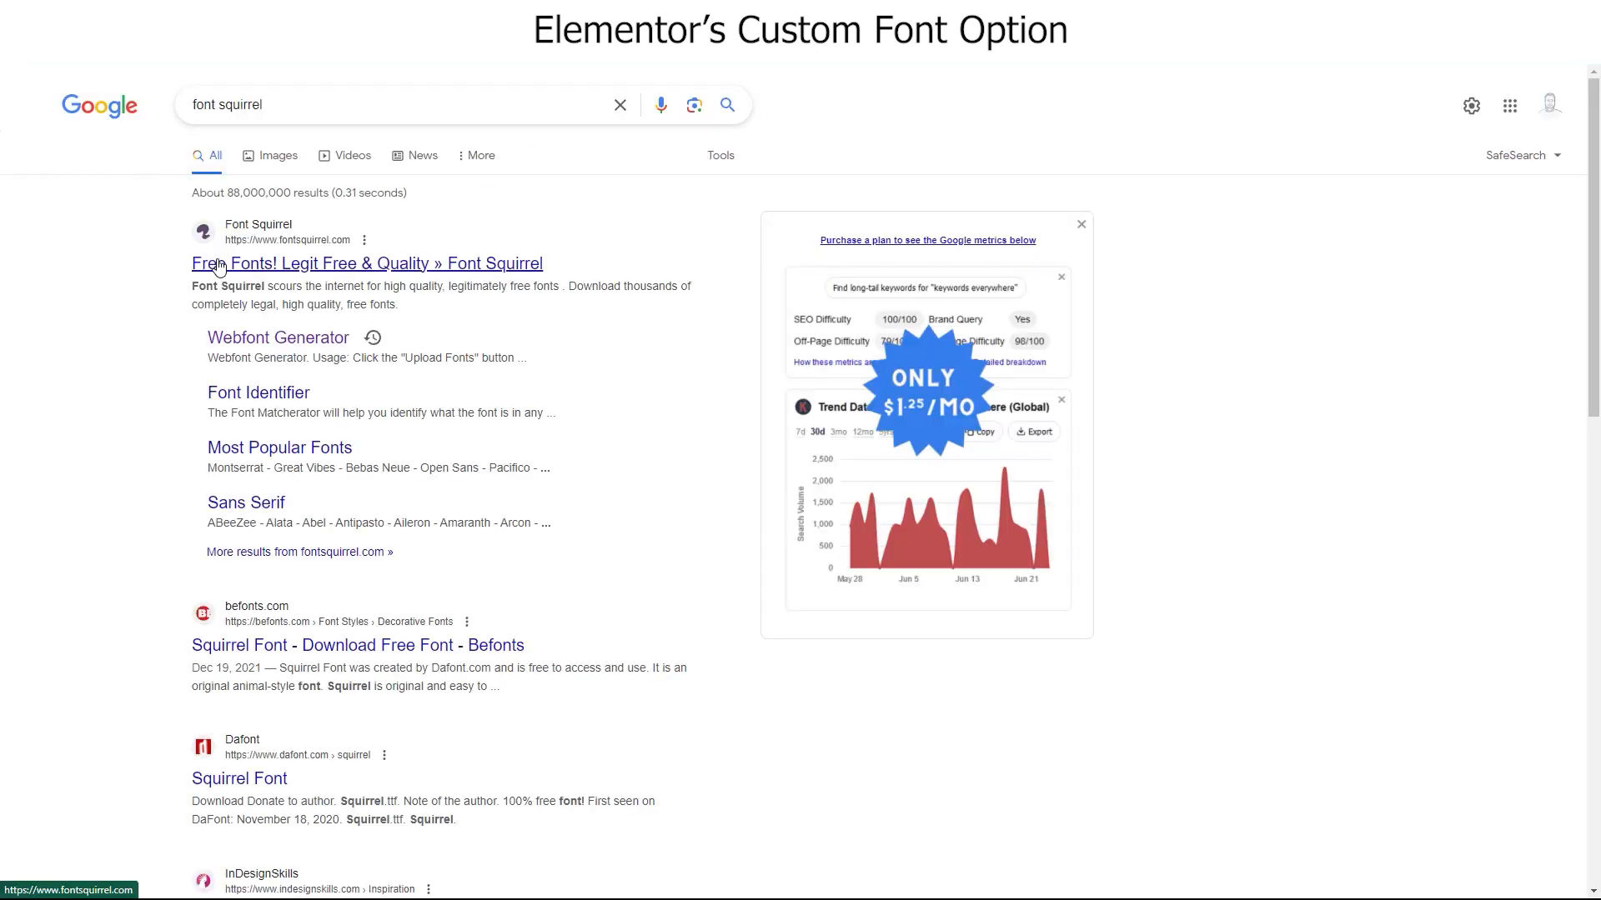
- Open Font Squirrel's Webfont Generator from the search results, choose the Expert option and upload Blacknorthdemo-mLE25.otf
left_click(273, 342)
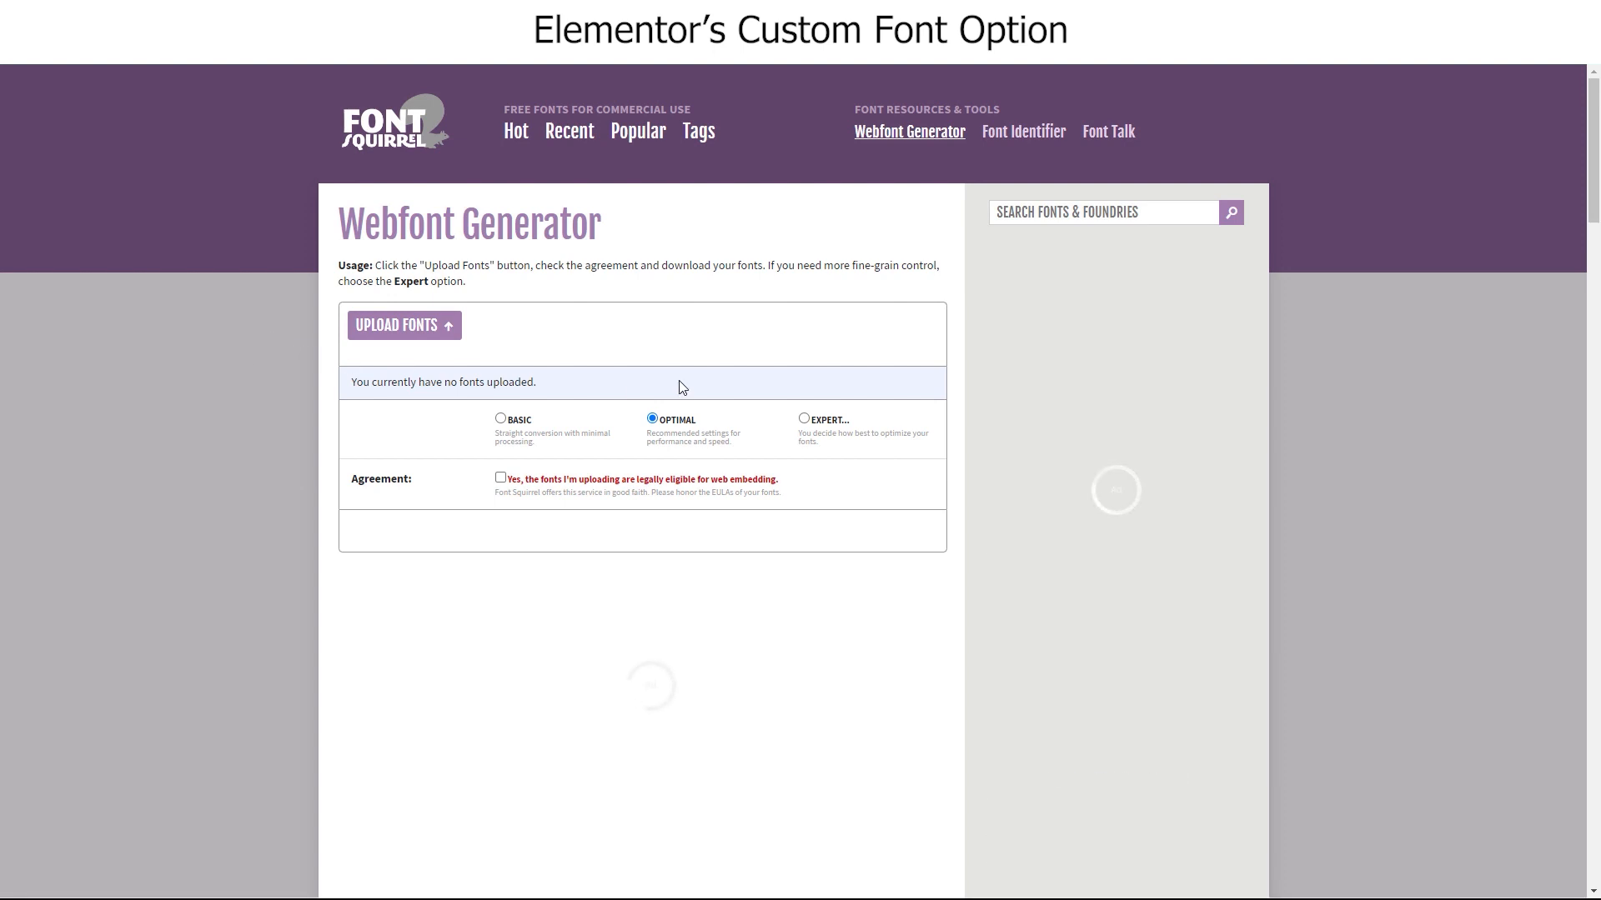
left_click(804, 419)
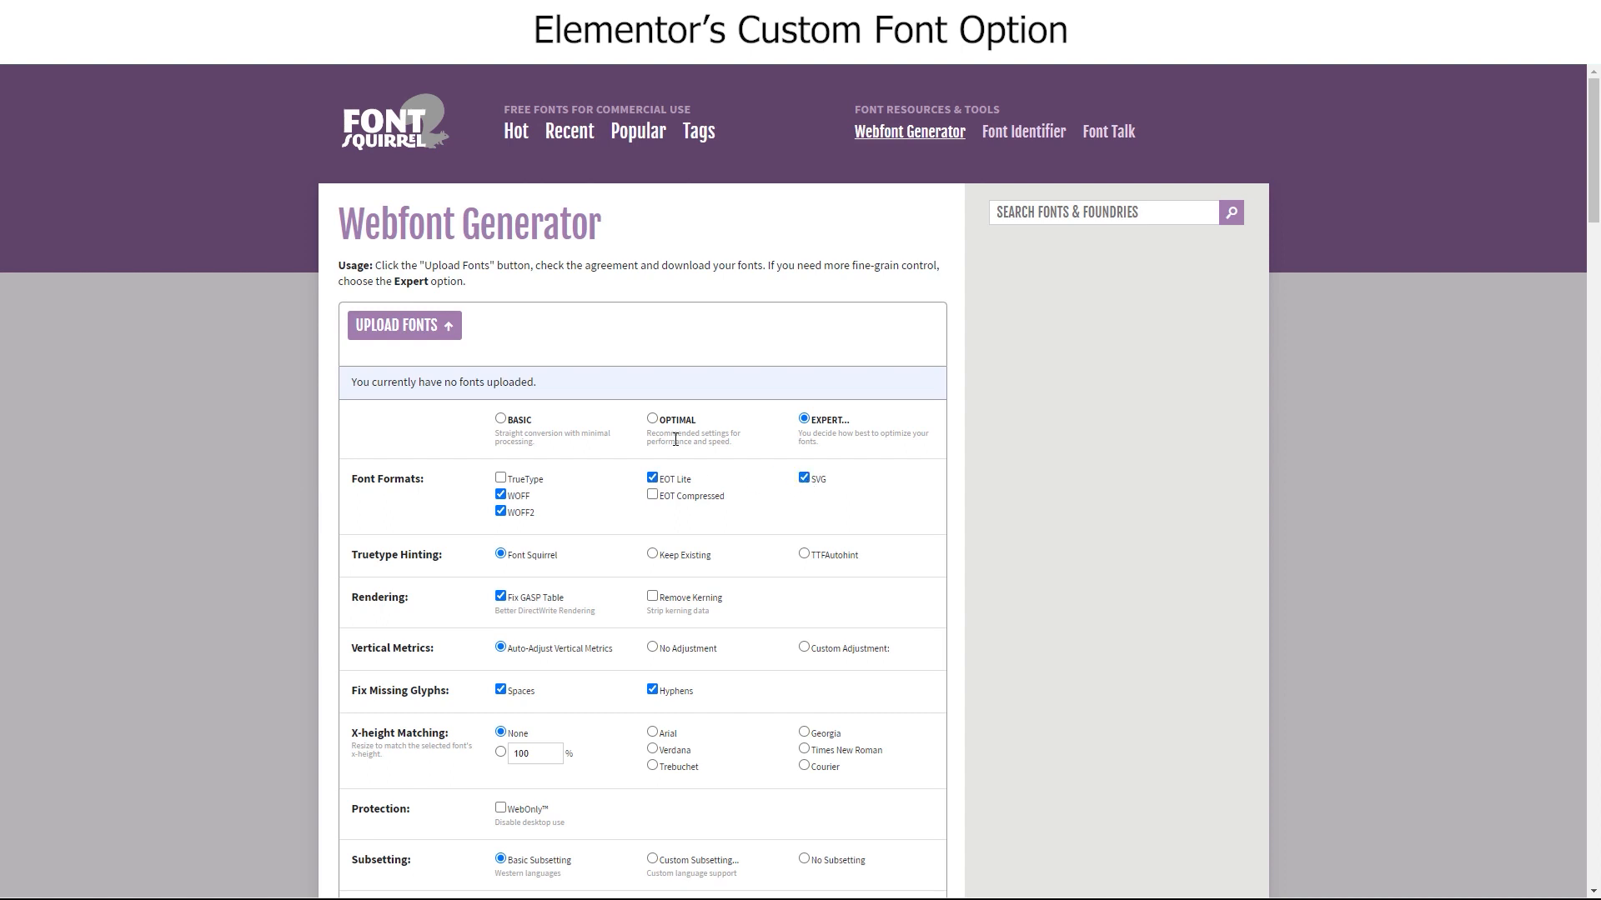
left_click(412, 325)
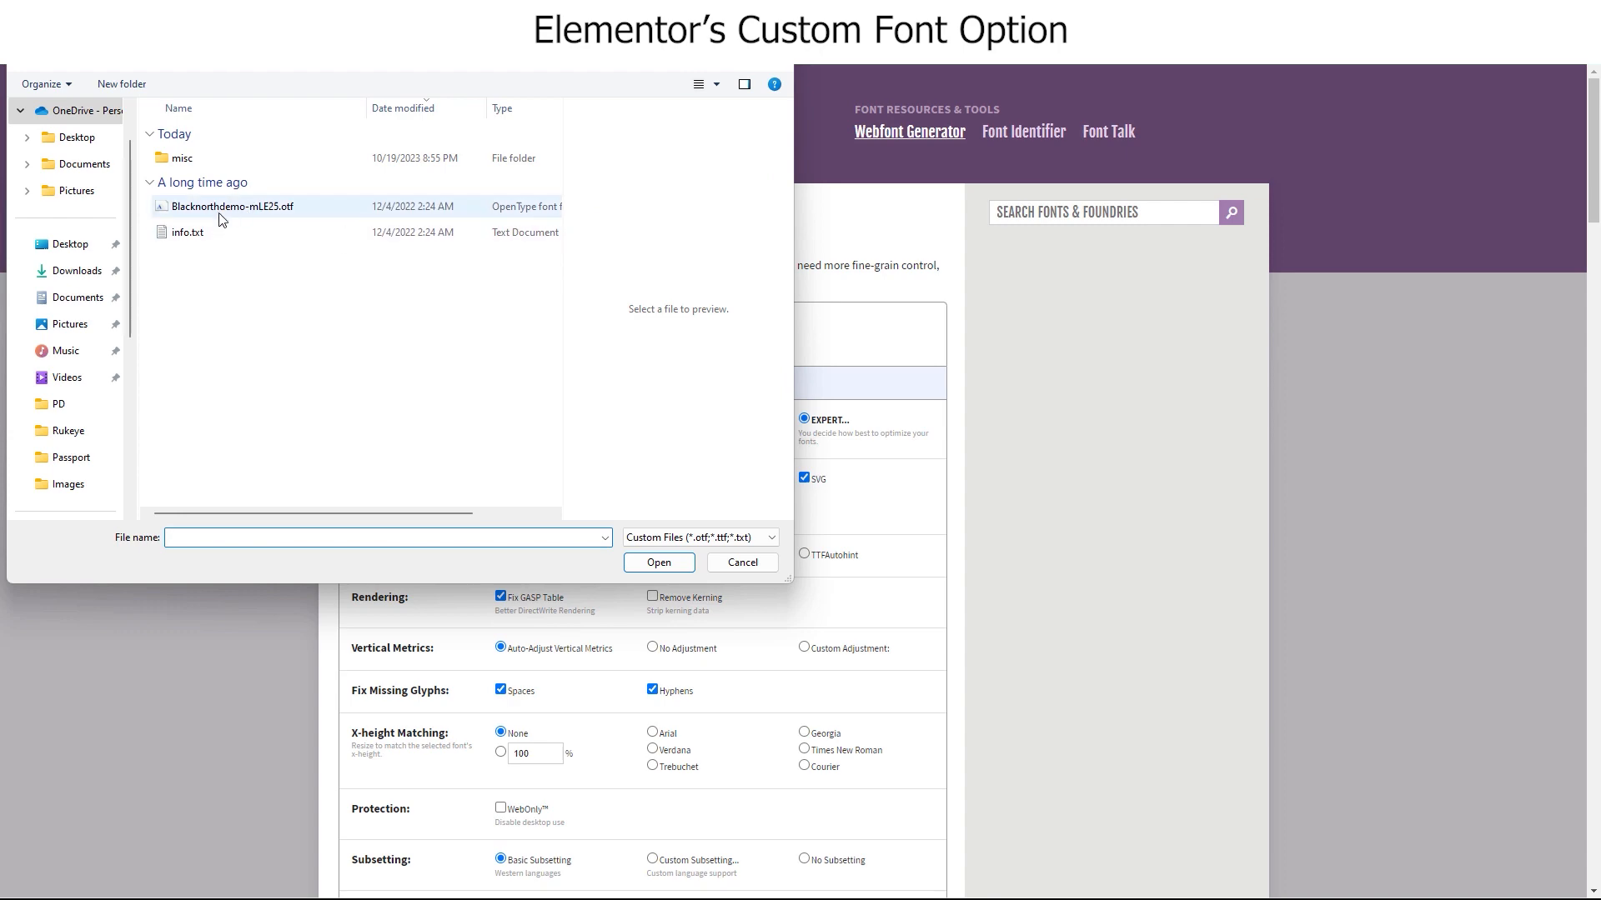
left_click(222, 216)
left_click(650, 564)
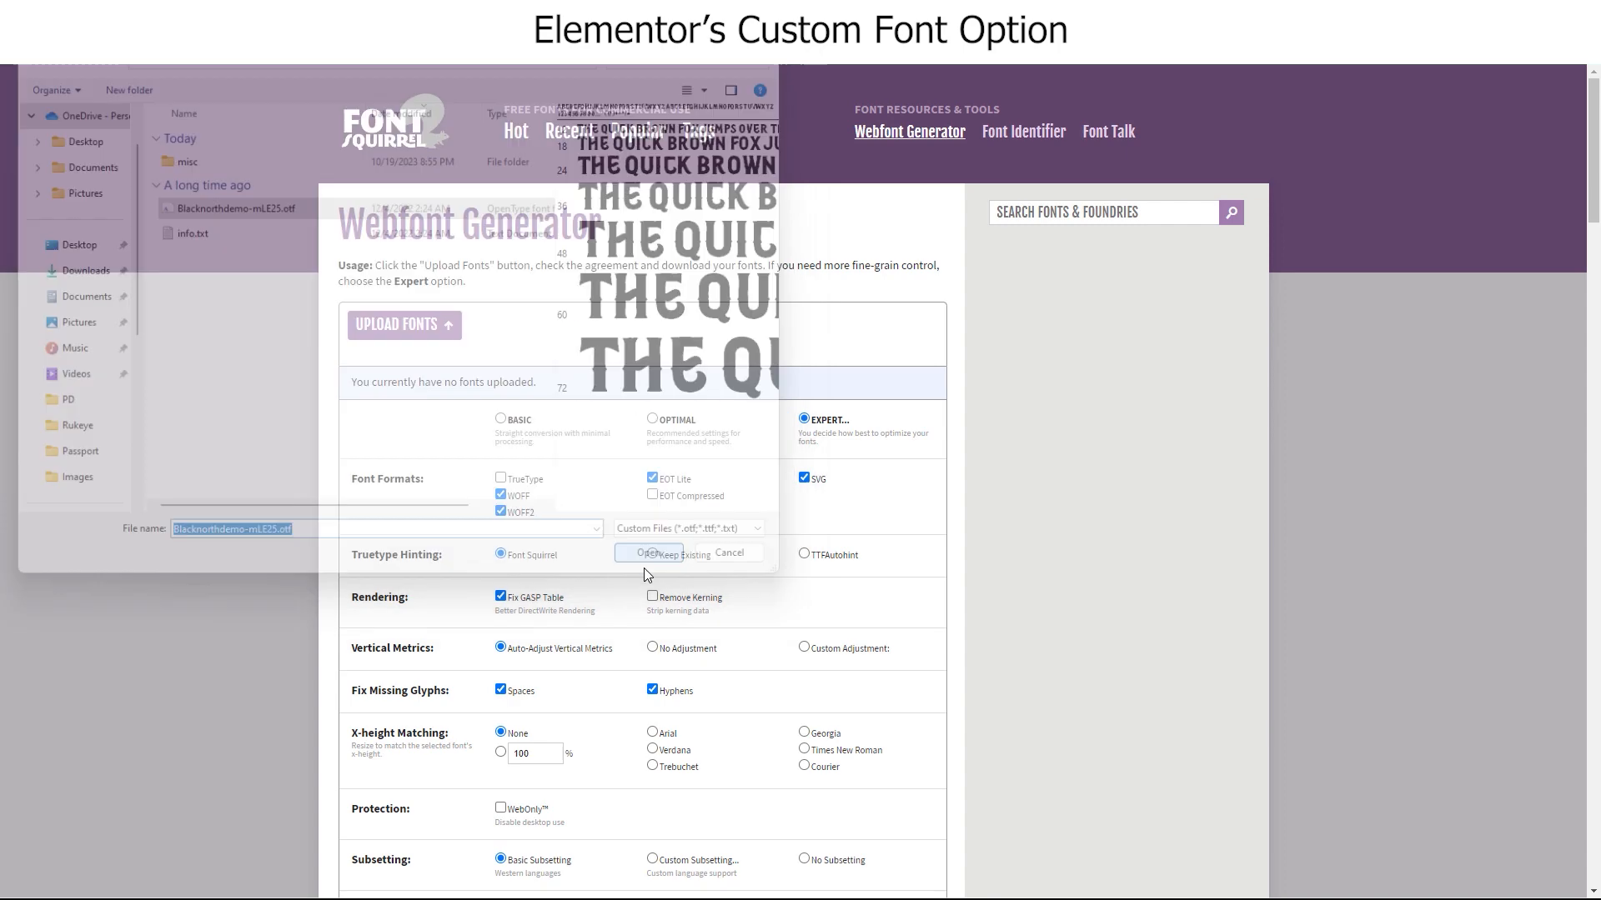
- Agree that the uploaded fonts are legally eligible for web embedding and download the webfont kit
scroll(656, 457, "down", 12)
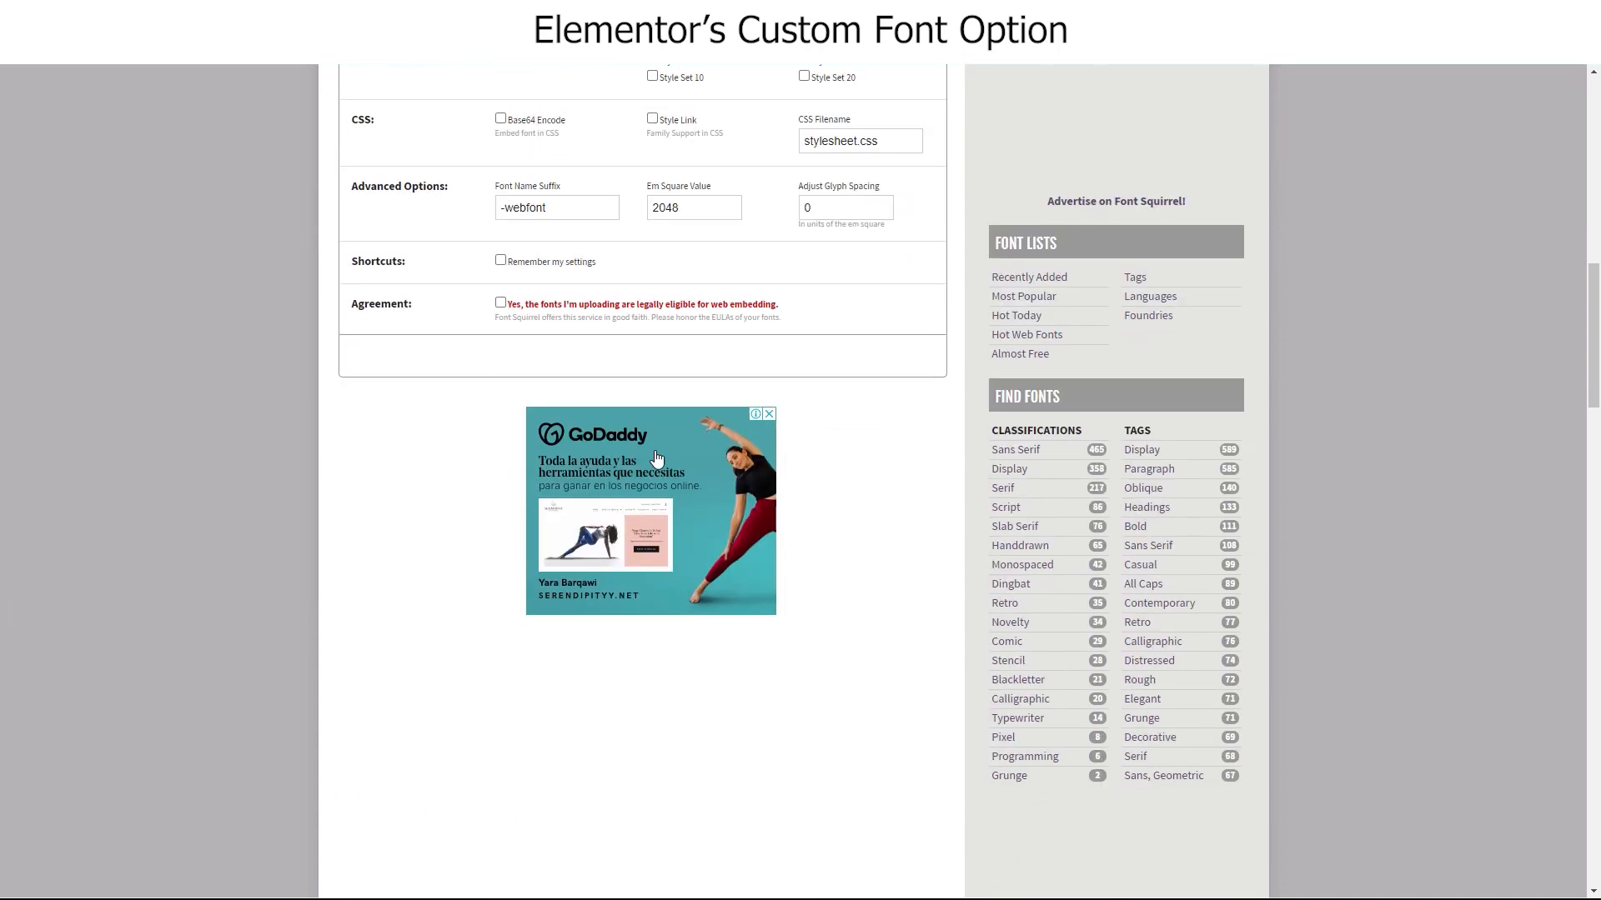
left_click(500, 305)
scroll(617, 513, "up", 4)
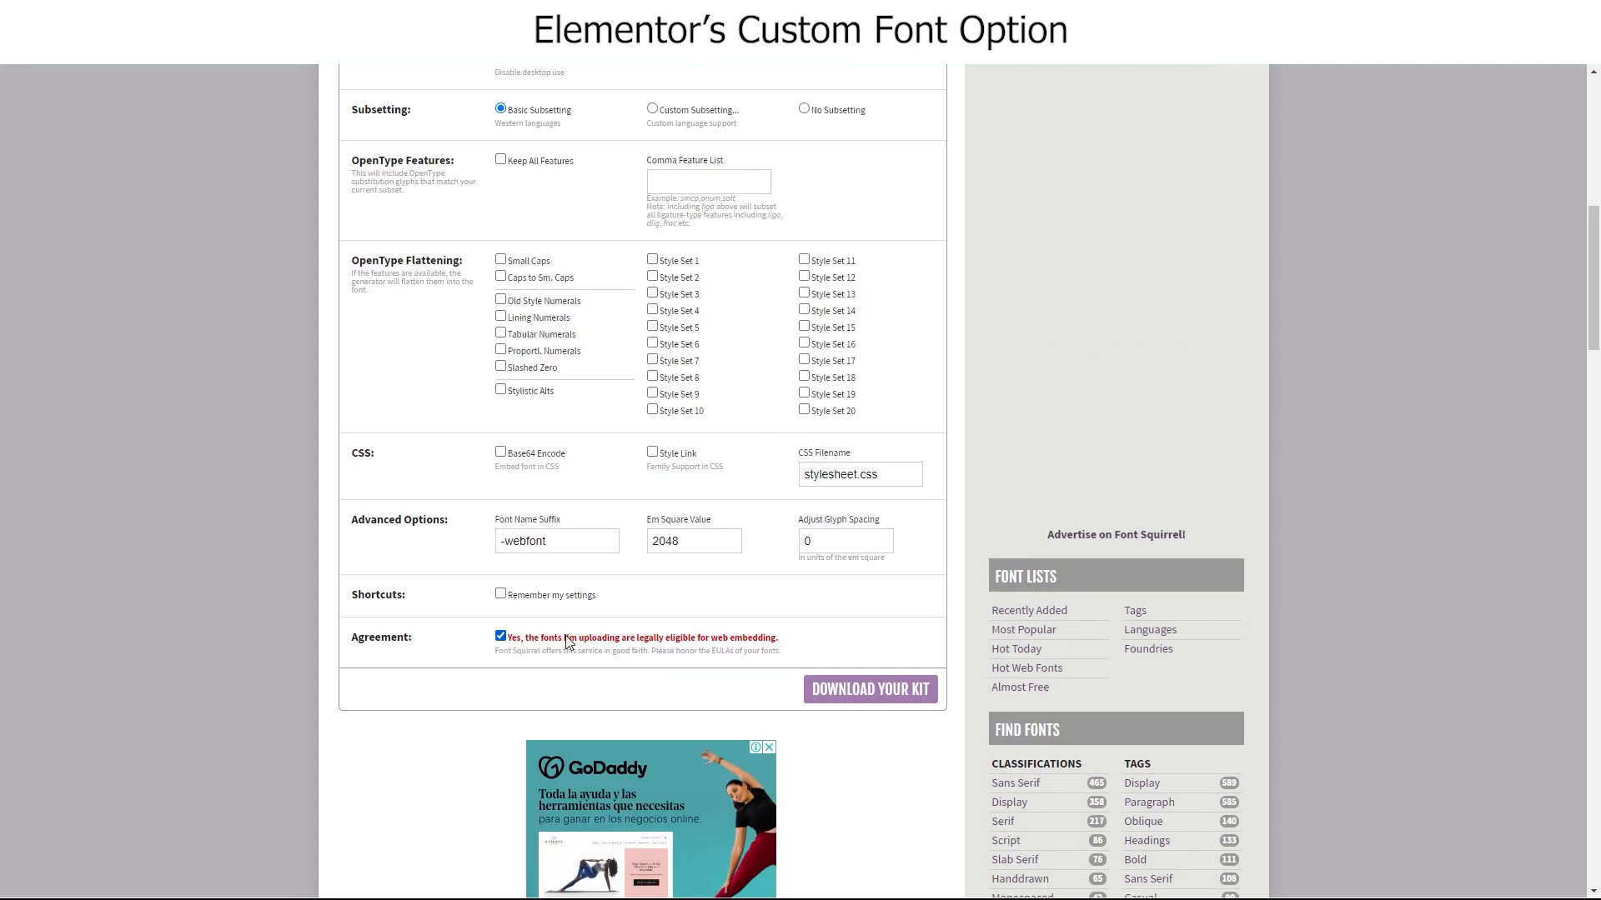
left_click(850, 689)
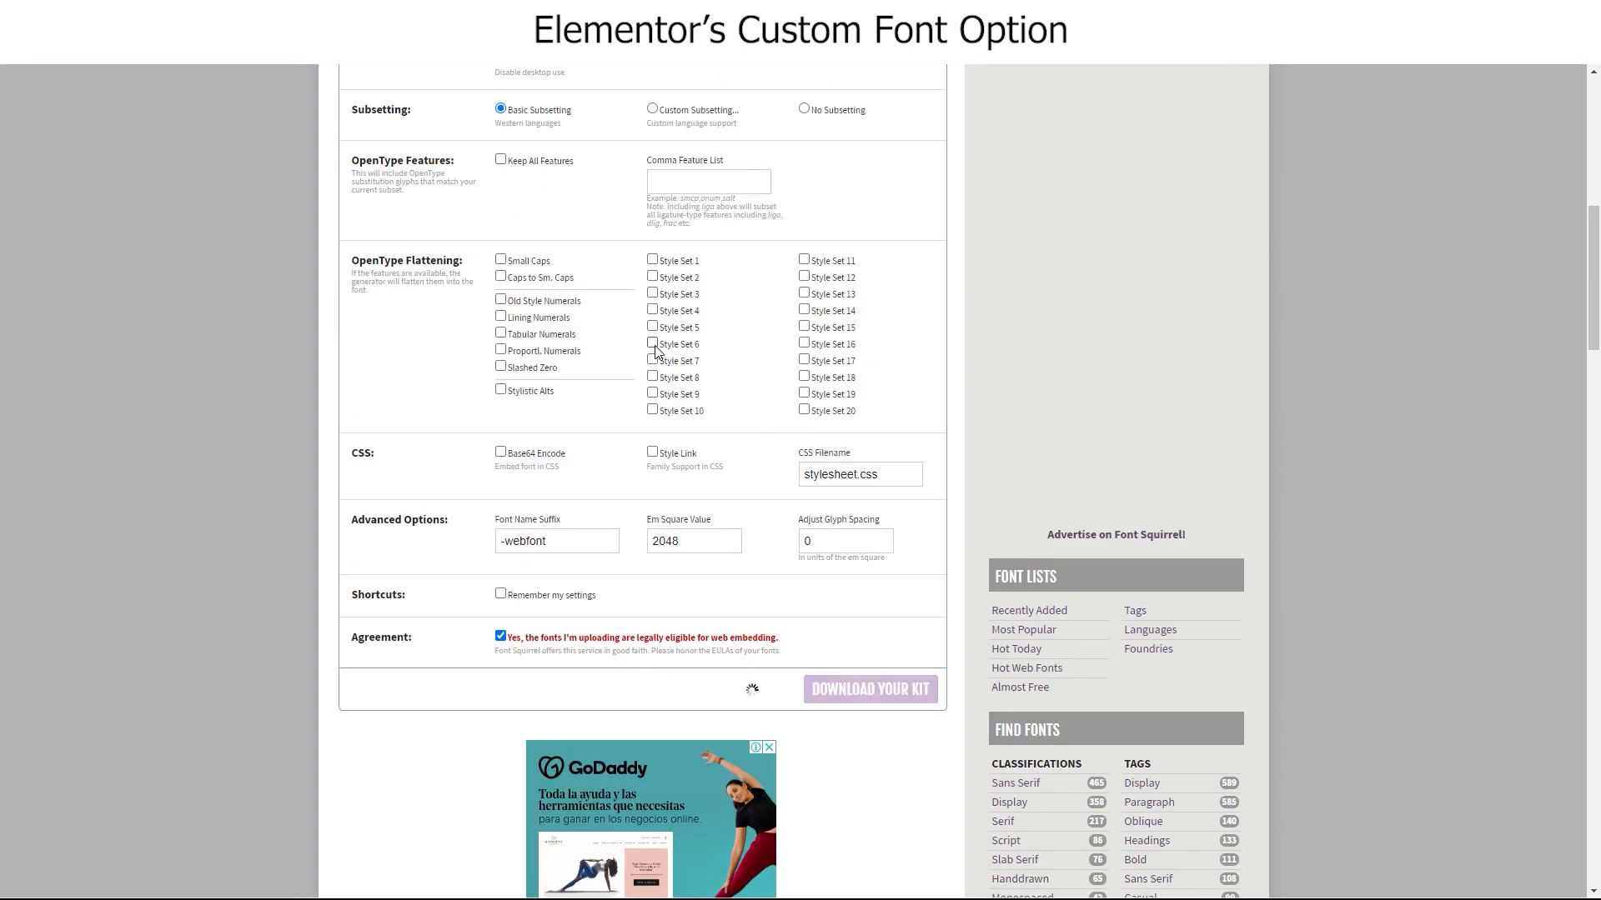
scroll(654, 350, "up", 9)
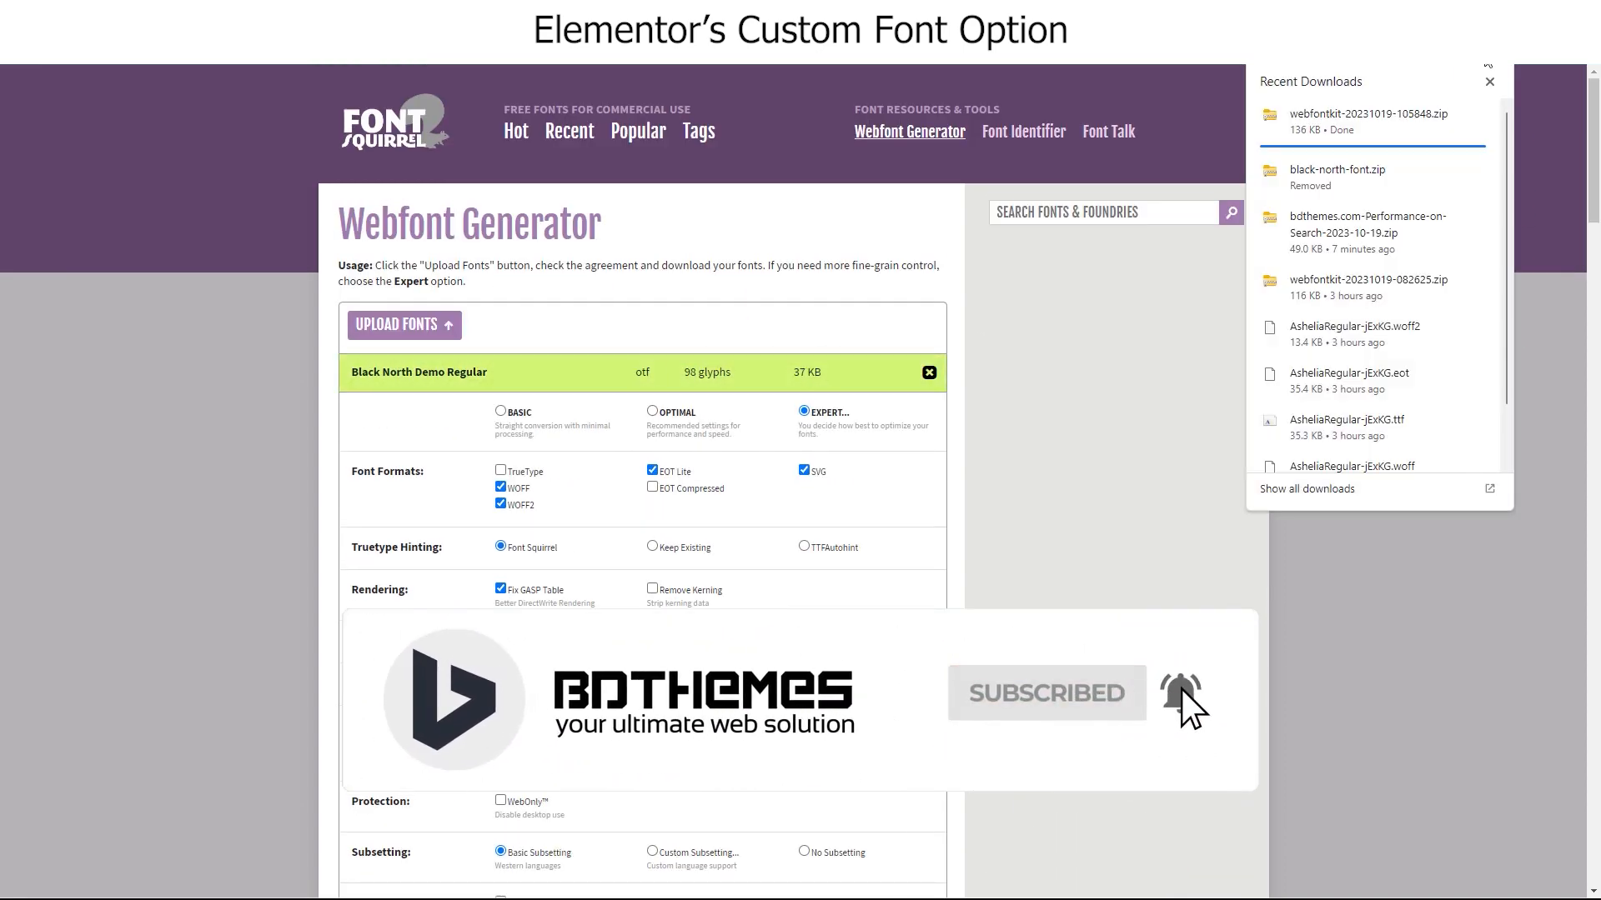
- Show the downloaded webfontkit-20231019-105848.zip in its folder, extract it and open the extracted folder
left_click(1449, 115)
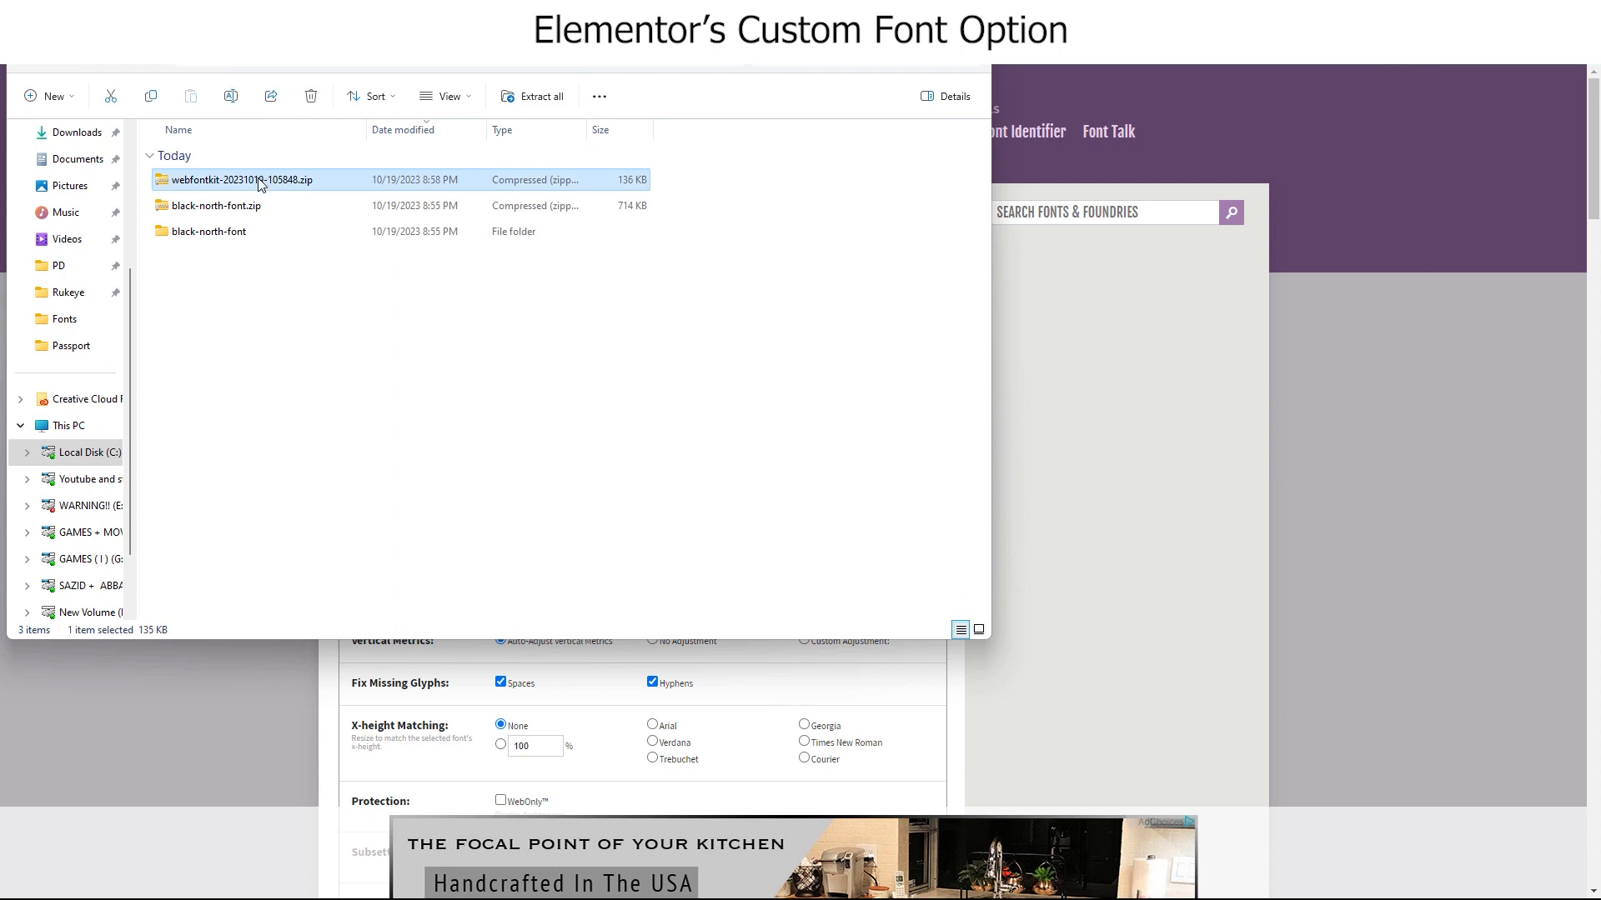
right_click(260, 180)
left_click(349, 595)
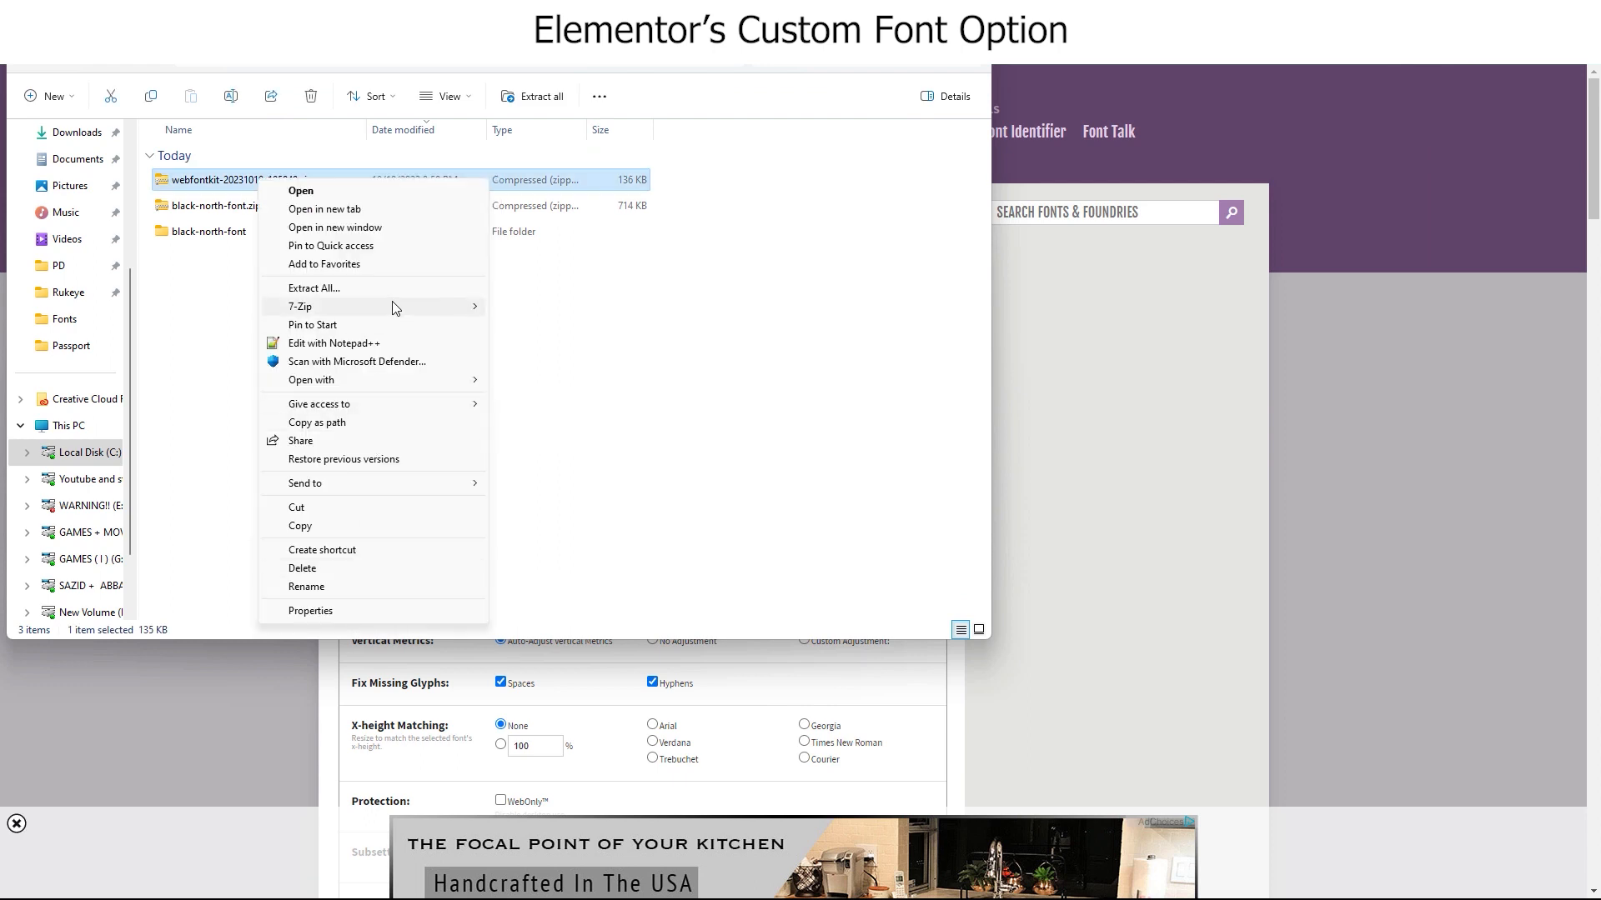
left_click(667, 382)
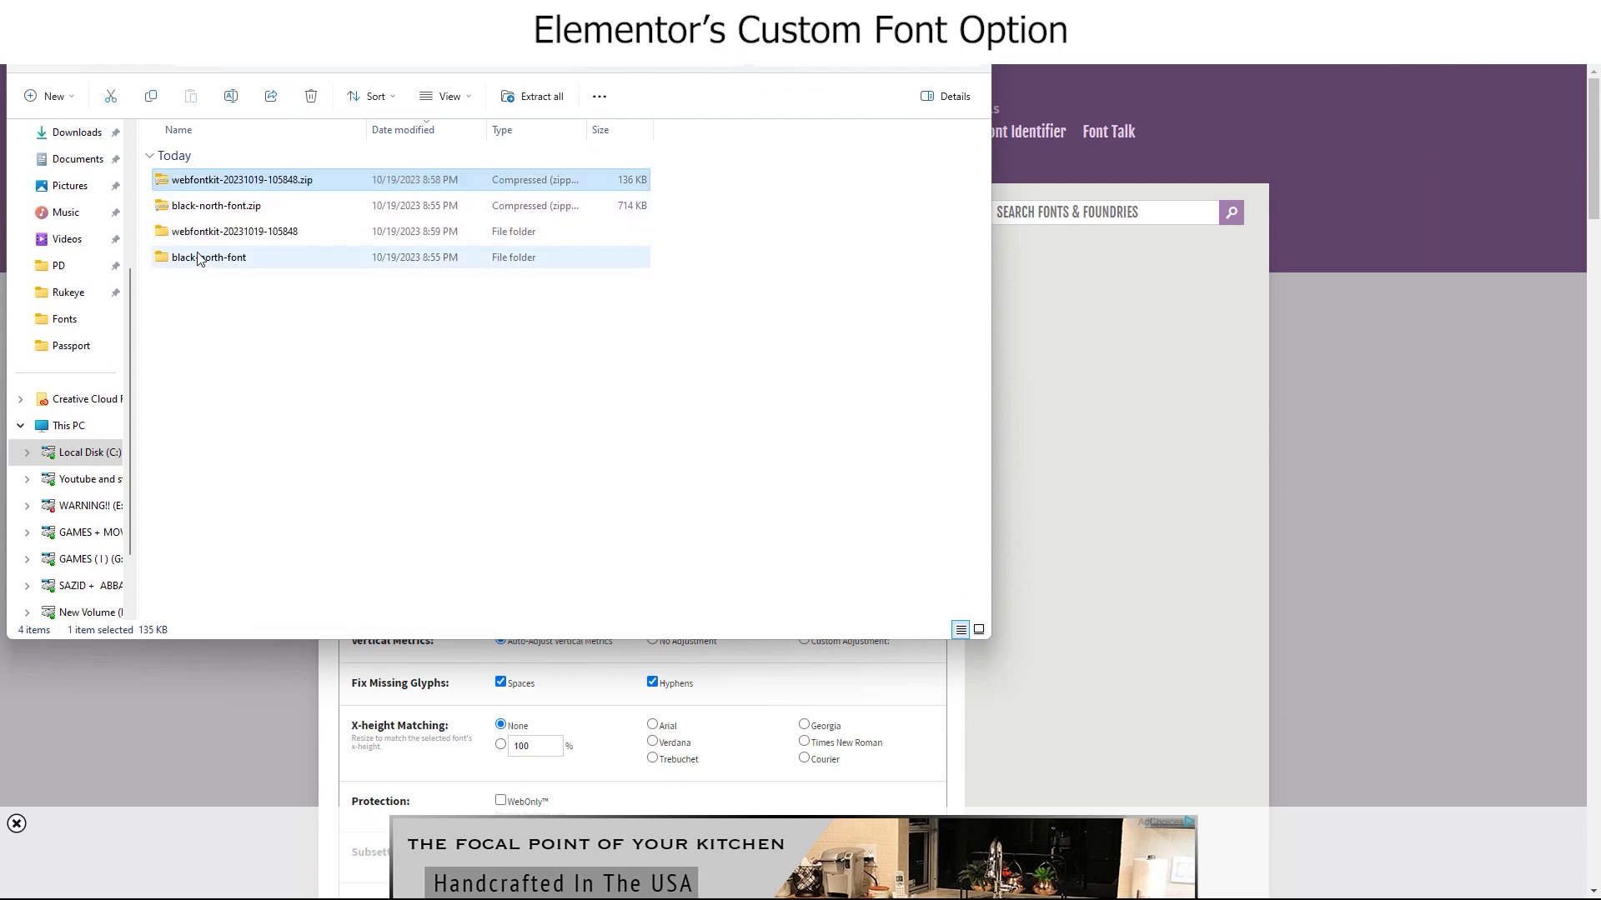
double_click(204, 233)
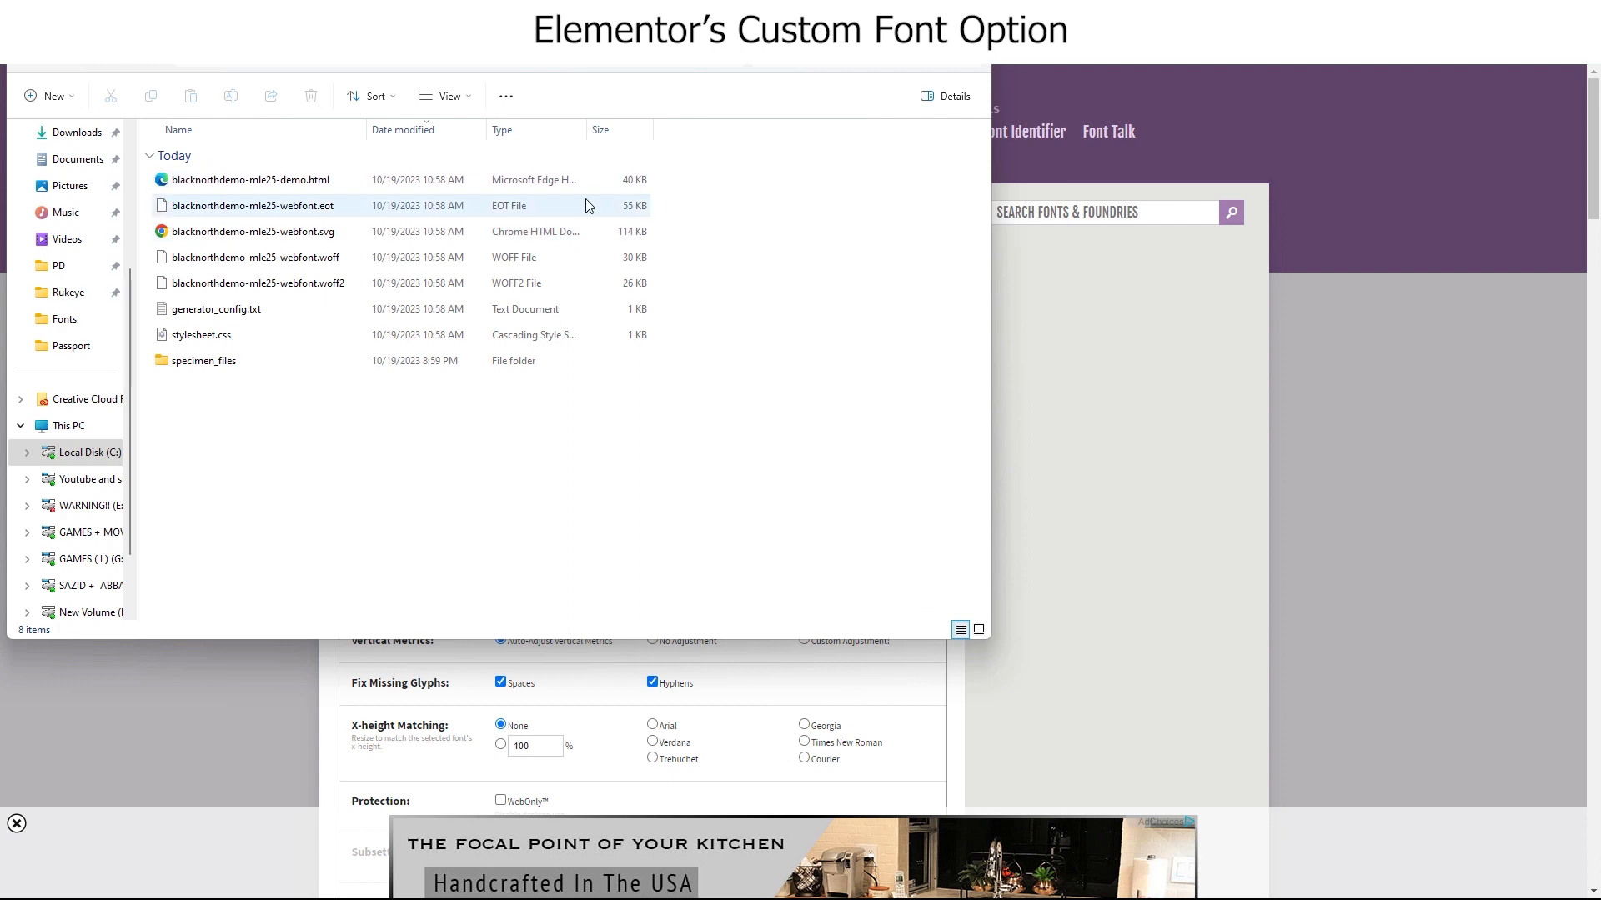
left_click(534, 232)
left_click(424, 285)
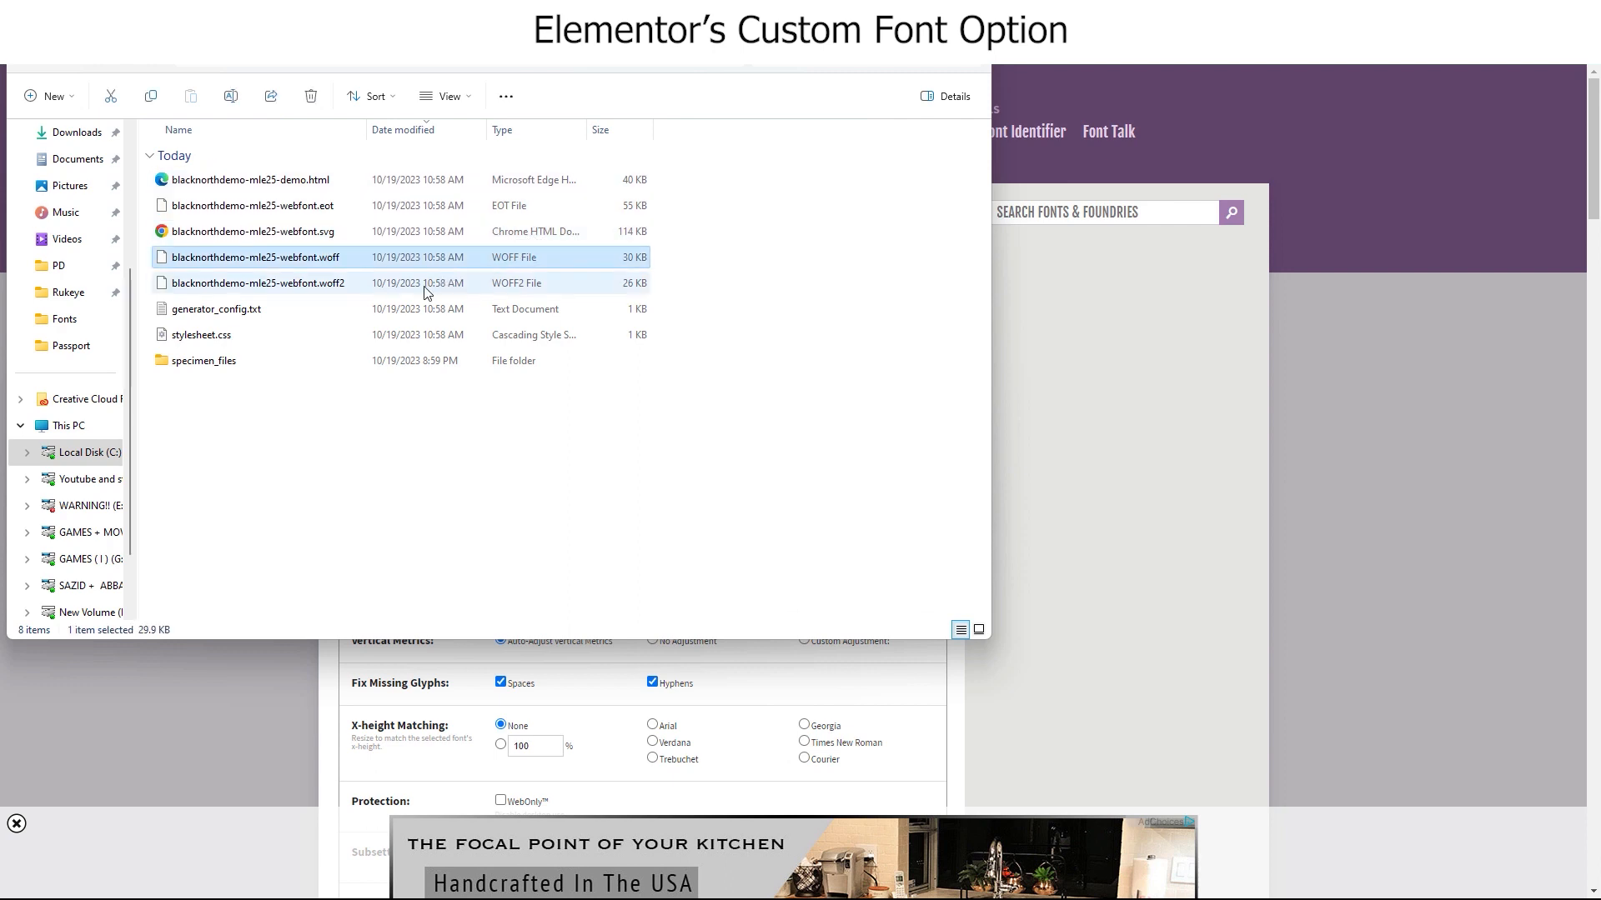
left_click(421, 310)
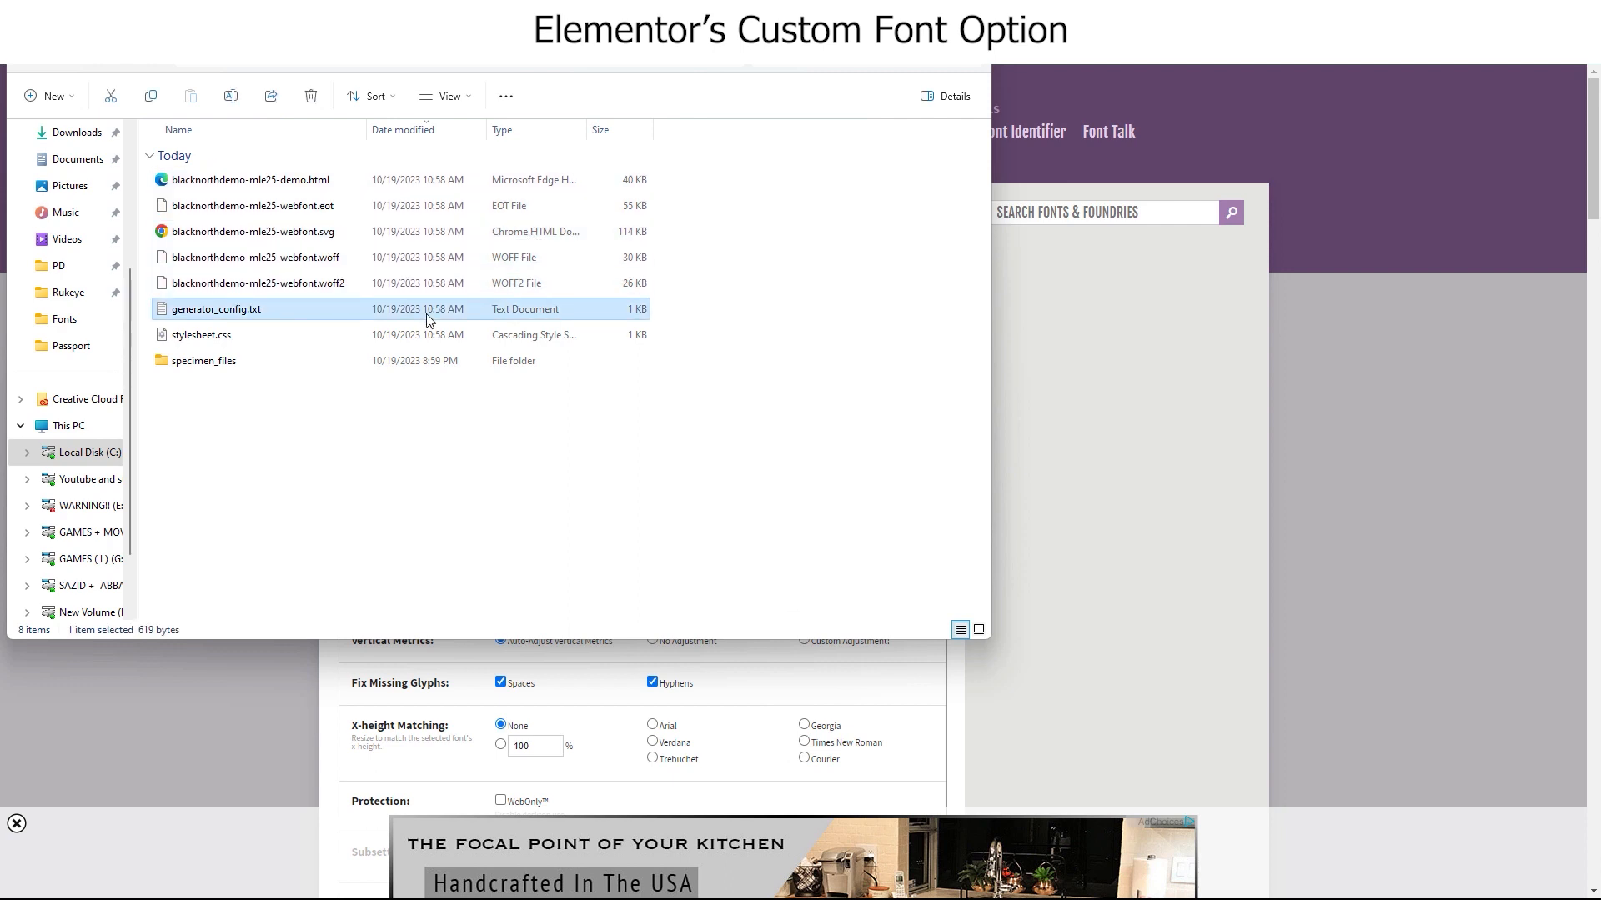
left_click(528, 515)
- Switch back to the Add New Font page in WordPress and upload blacknorthdemo-mle25-webfont.woff as the WOFF file
left_click(1176, 337)
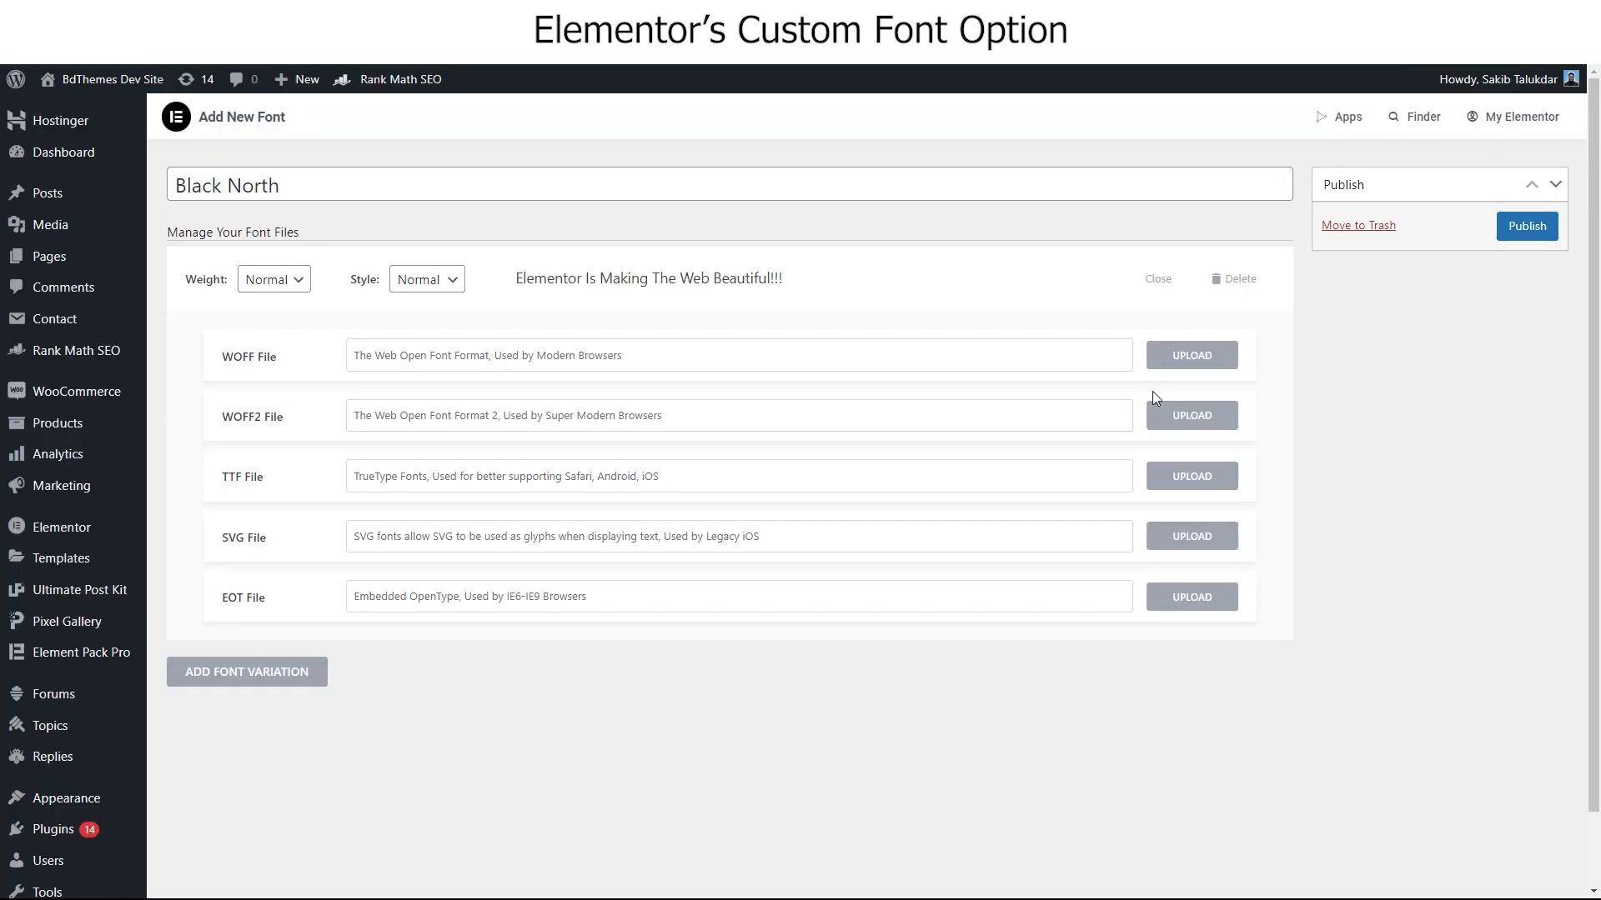
left_click(1184, 363)
key("alt+Tab")
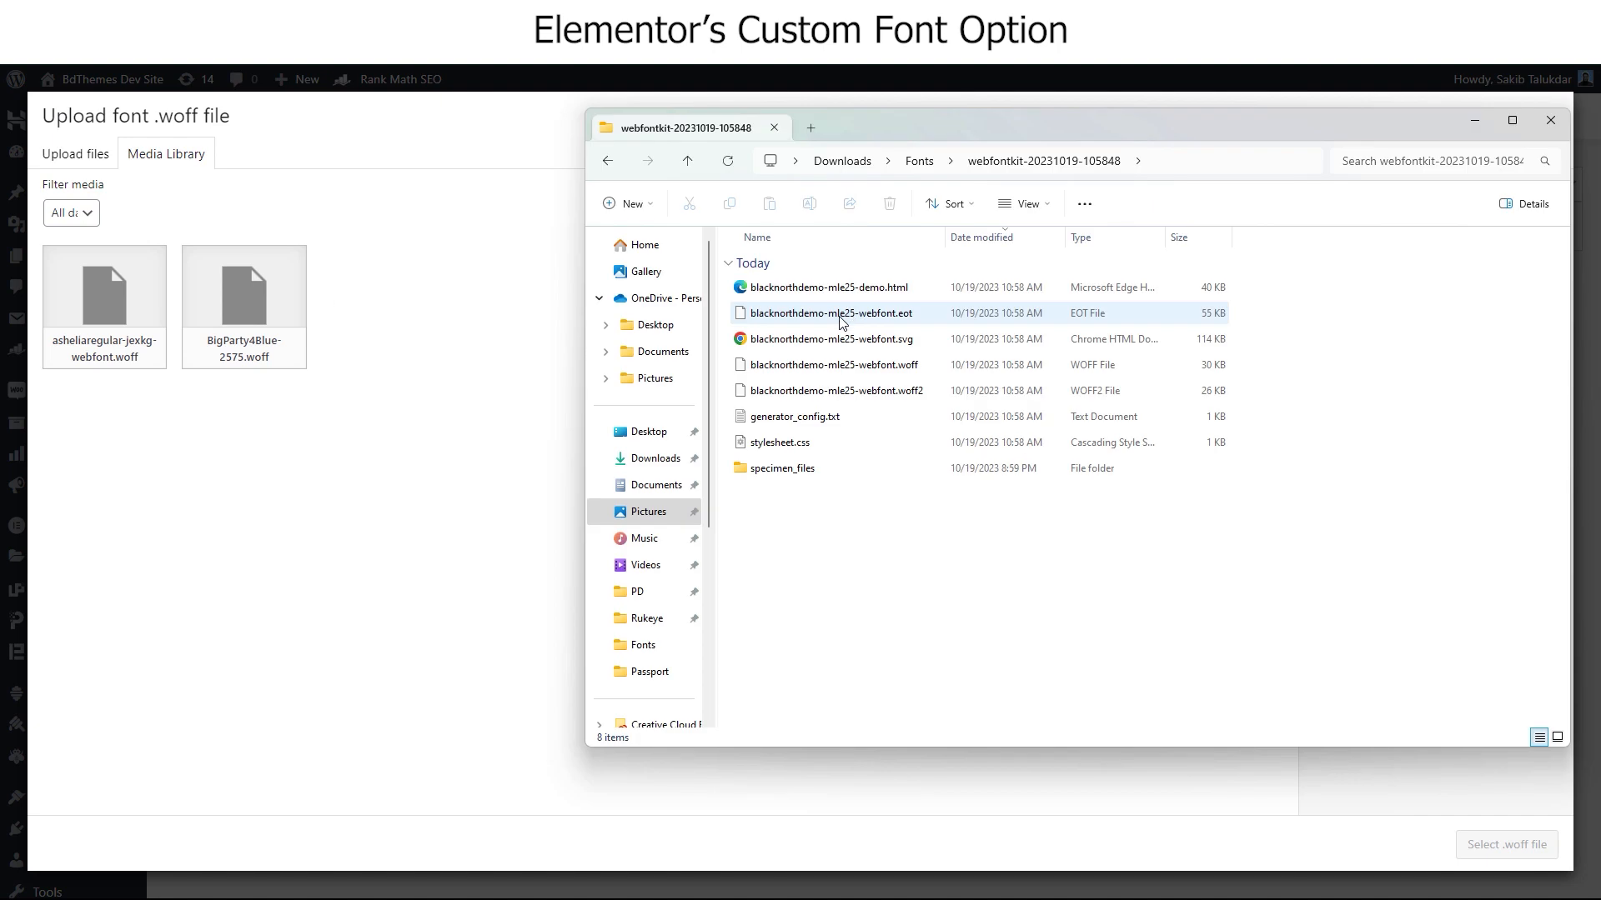
left_click_drag(834, 365, 417, 402)
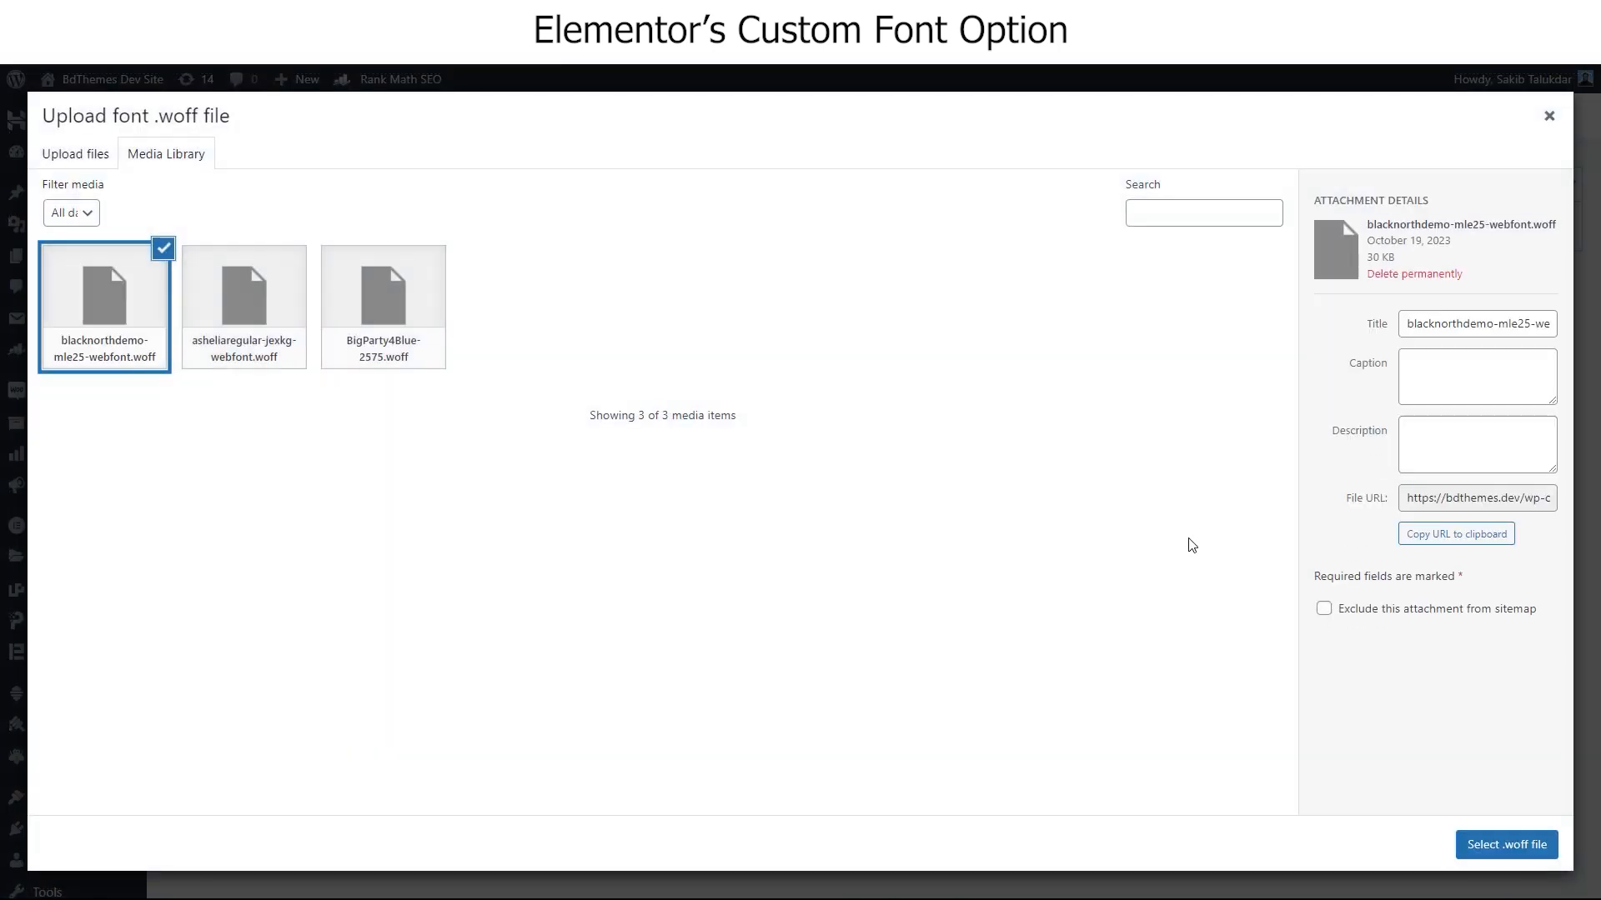
left_click(1491, 844)
- Upload blacknorthdemo-mle25-webfont.woff2 as the font's WOFF2 file
left_click(1184, 414)
left_click(109, 157)
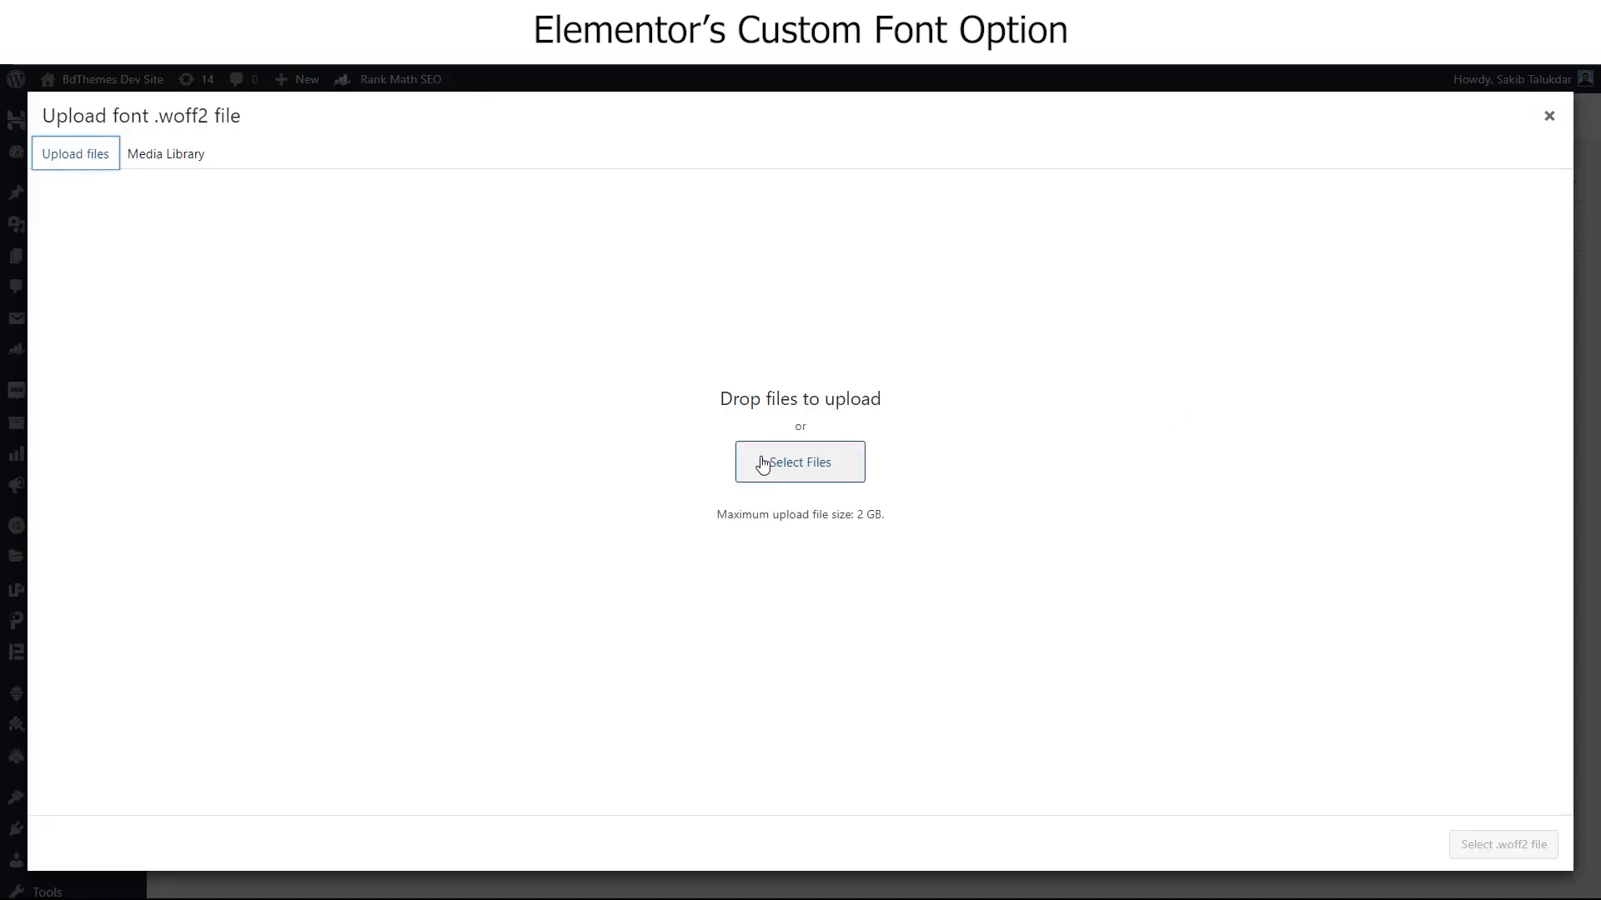
left_click(762, 464)
left_click(334, 165)
left_click(659, 566)
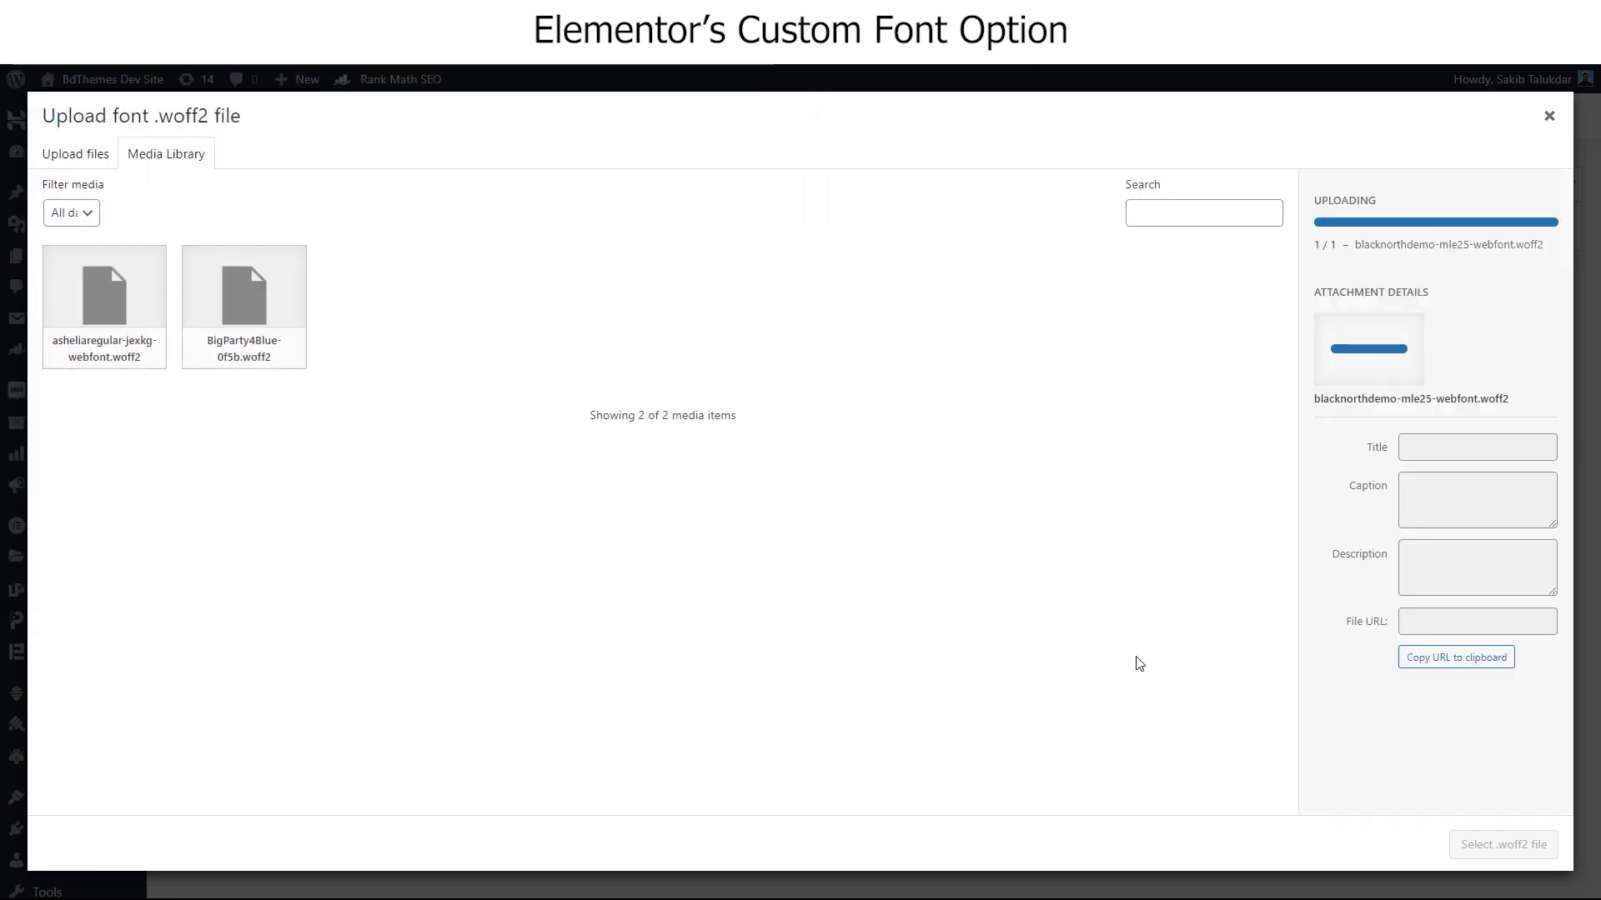
left_click(1503, 844)
- Upload blacknorthdemo-mle25-webfont.svg as the font's SVG file
left_click(1190, 536)
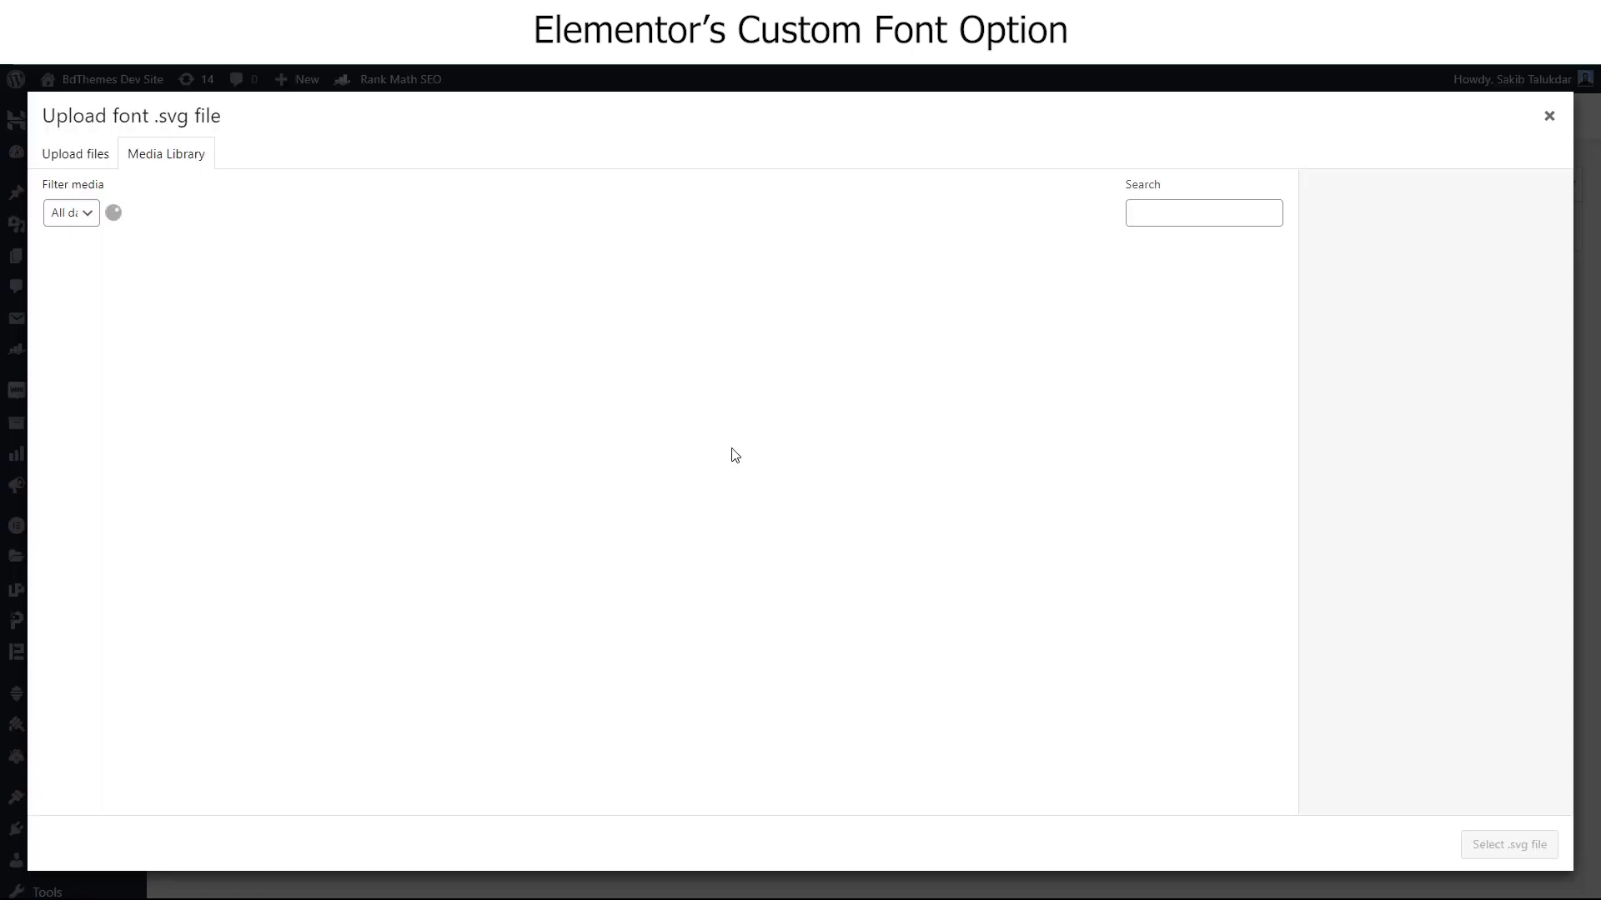
left_click(81, 155)
left_click(771, 464)
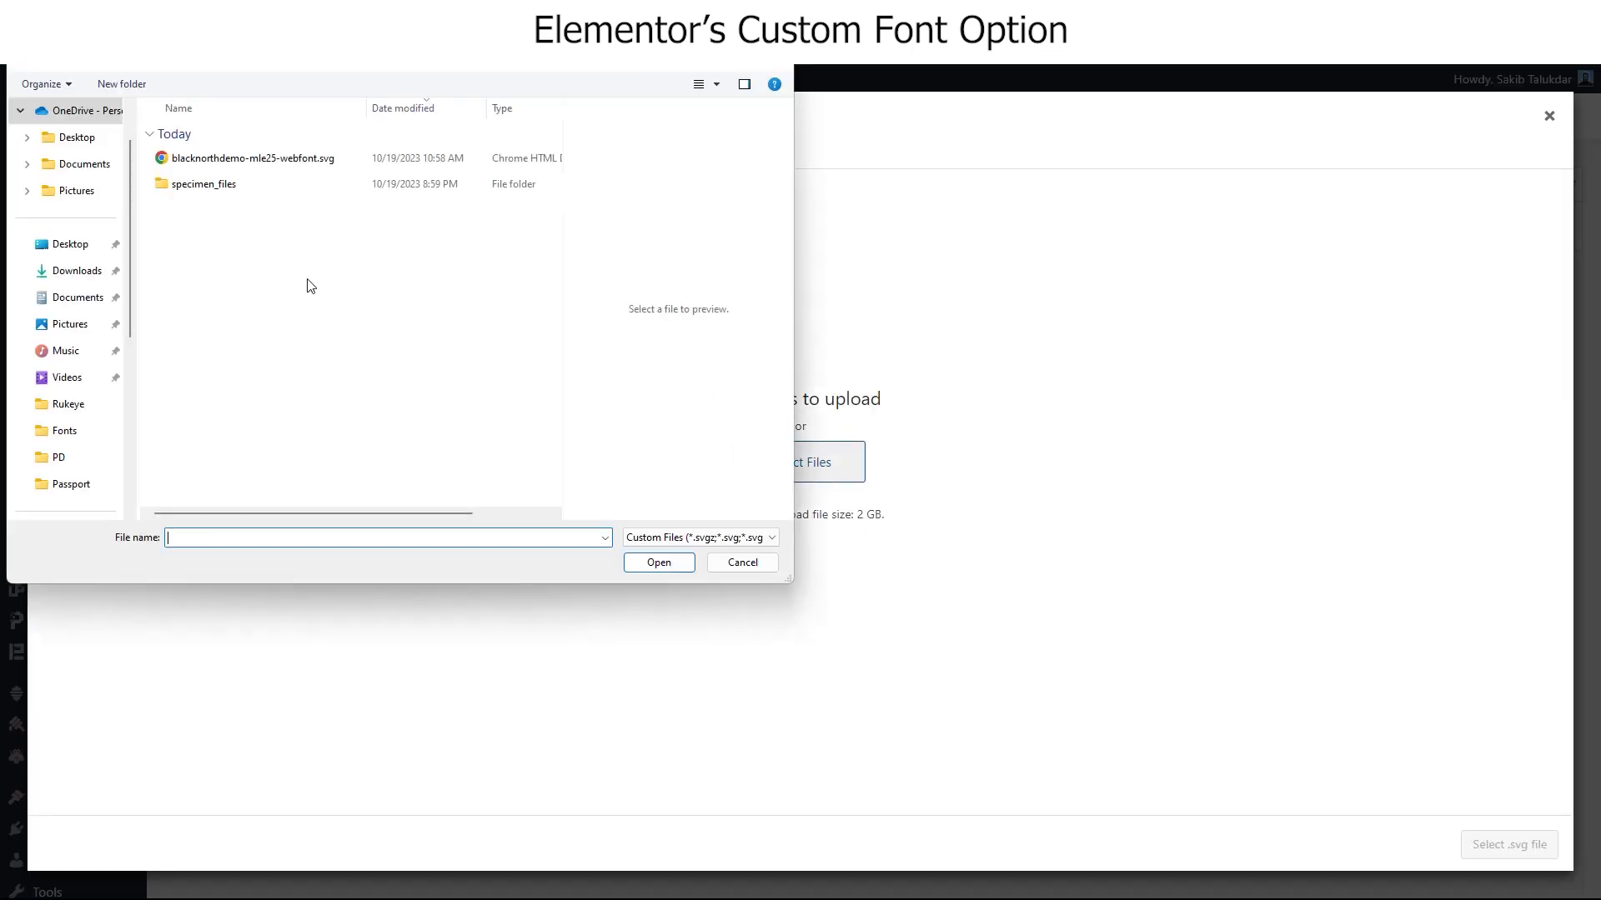
double_click(236, 160)
left_click(1509, 845)
- Upload blacknorthdemo-mle25-webfont.eot as the font's EOT file
left_click(1191, 597)
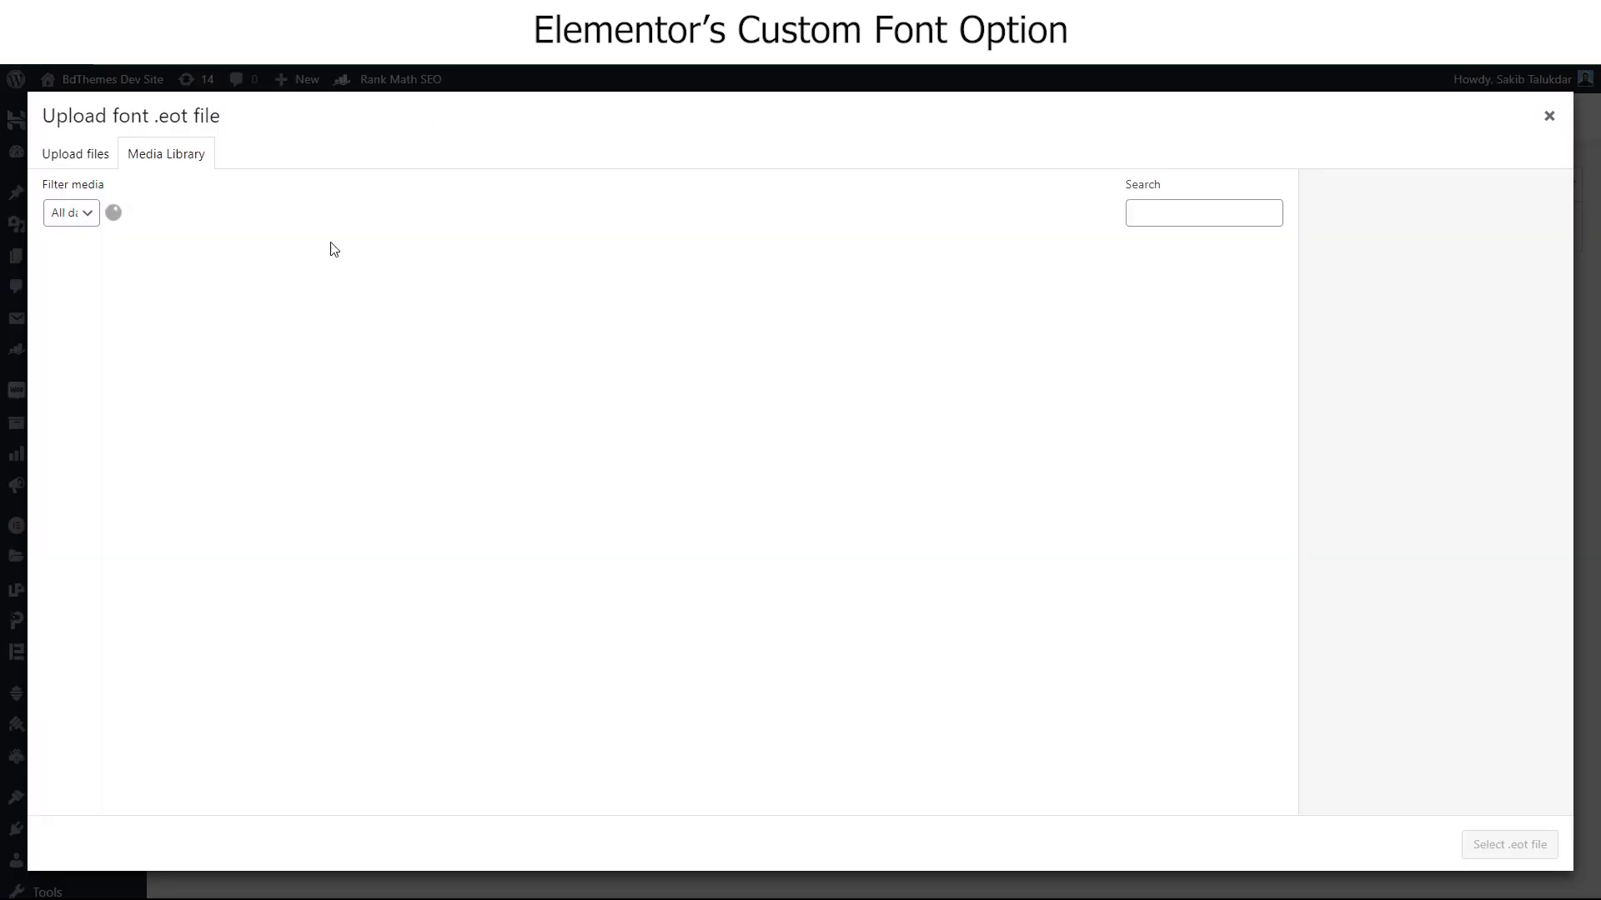
left_click(75, 153)
left_click(788, 461)
left_click(236, 159)
left_click(654, 561)
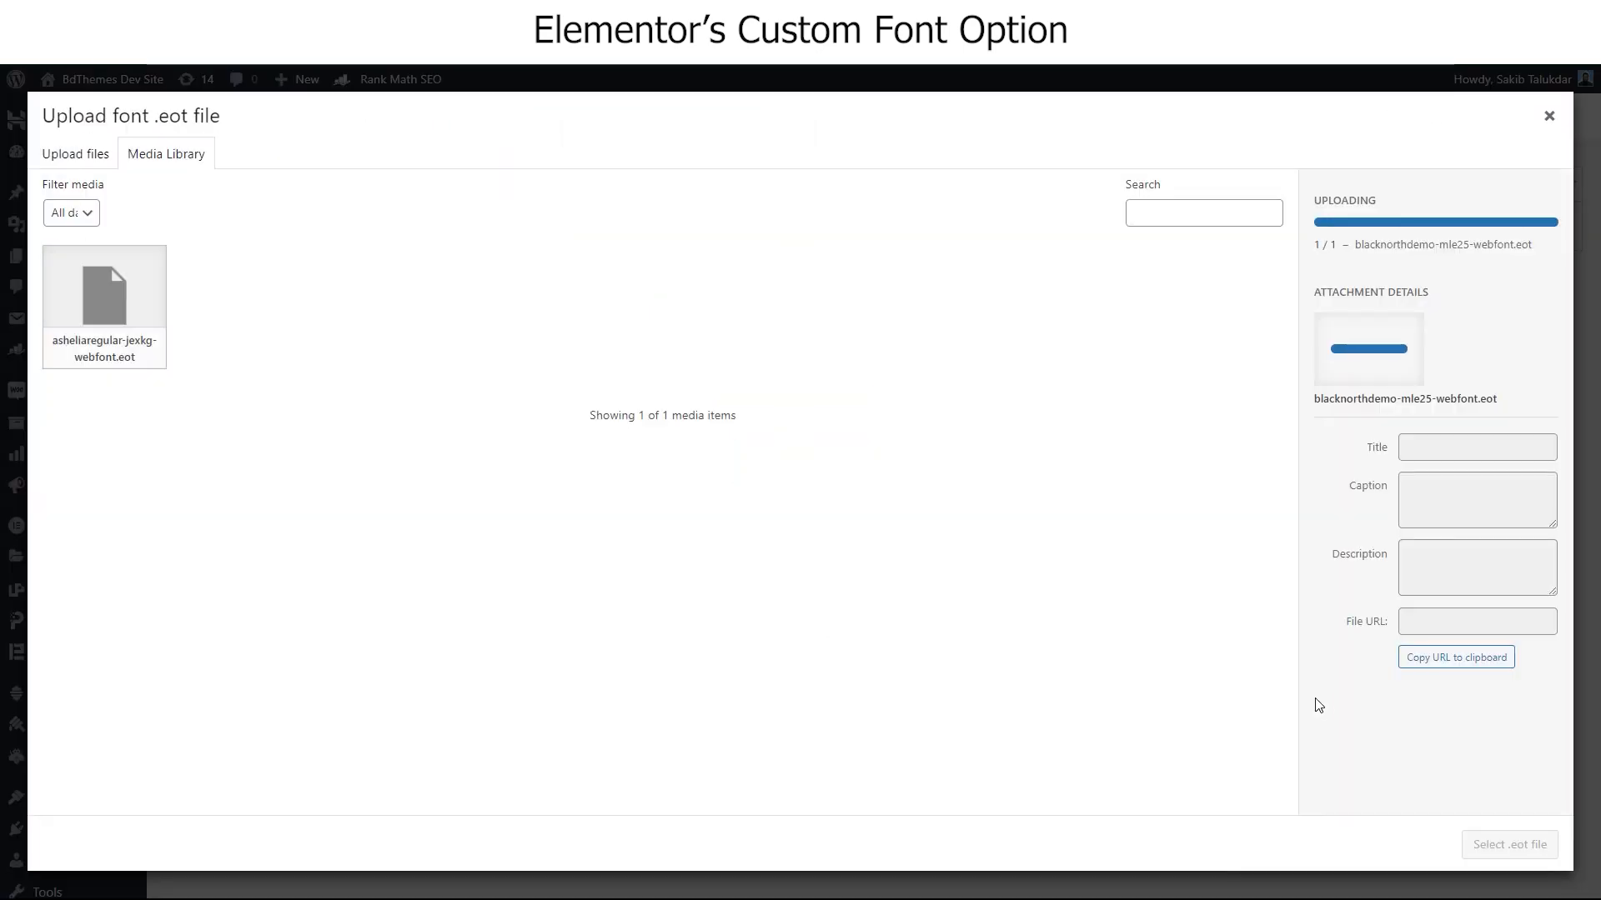
left_click(1509, 844)
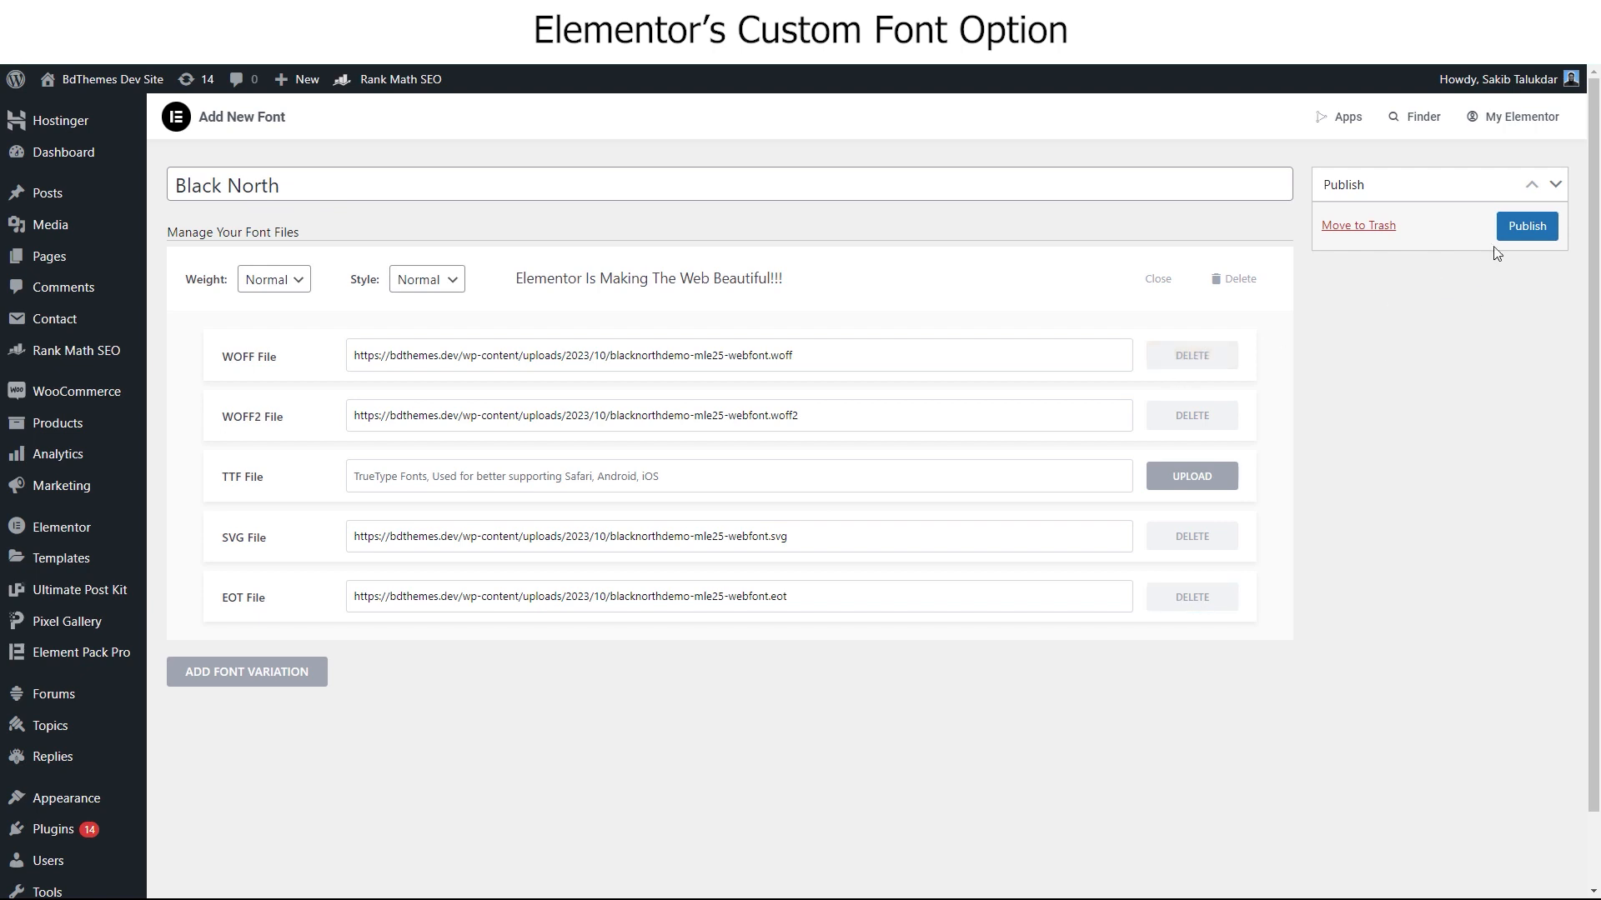
- Publish the Black North font and open Elementor's list of custom fonts
left_click(1524, 227)
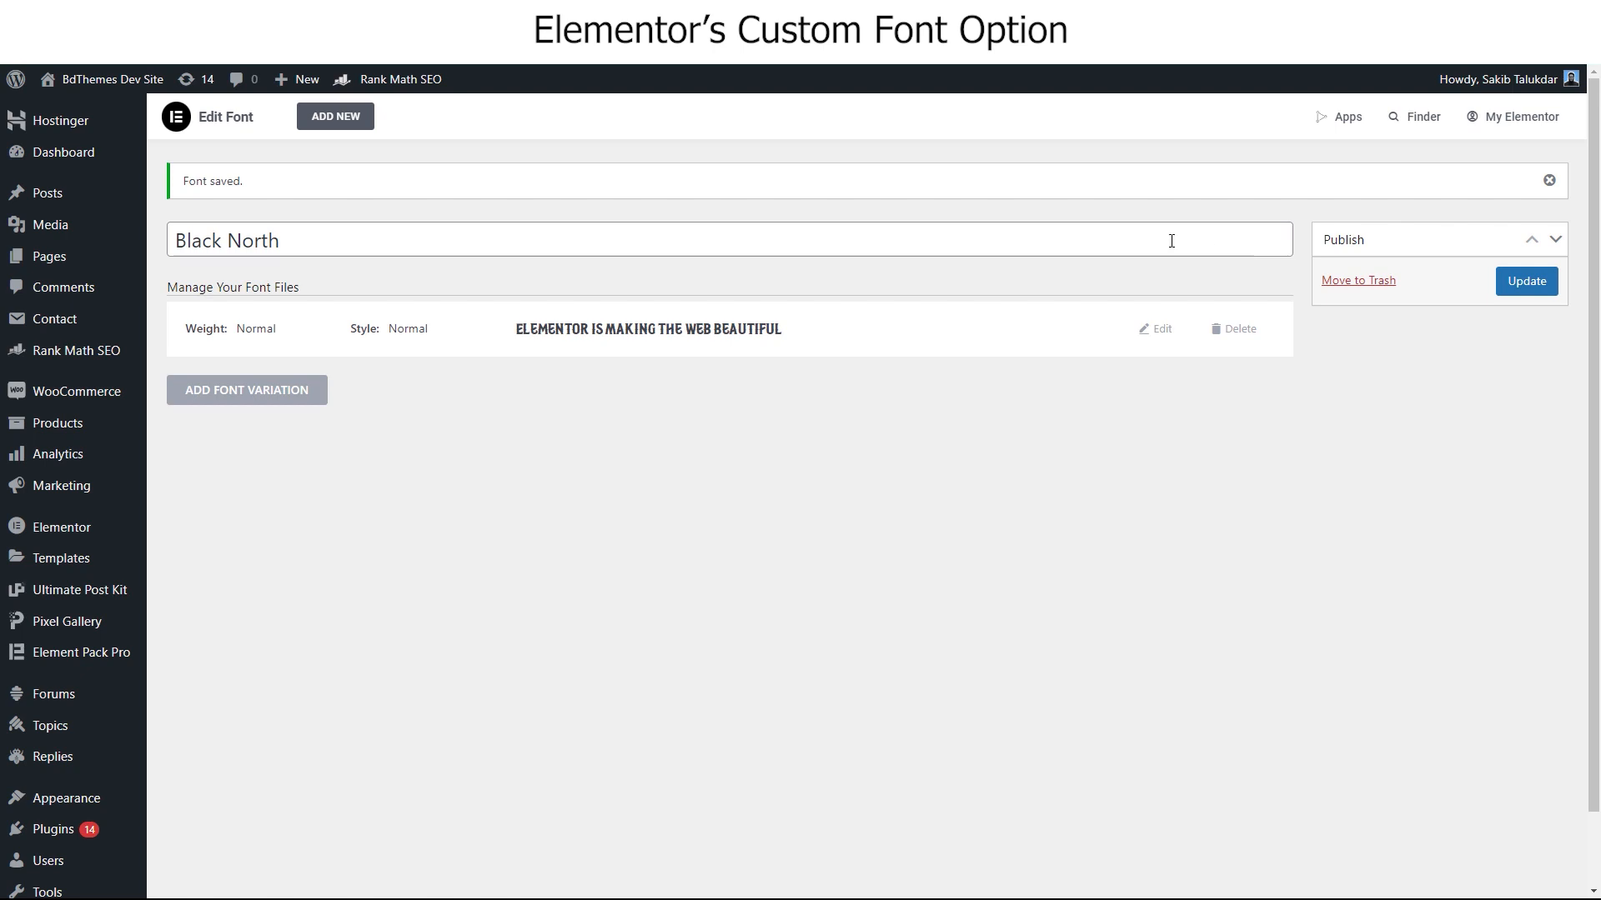
mouse_move(105, 538)
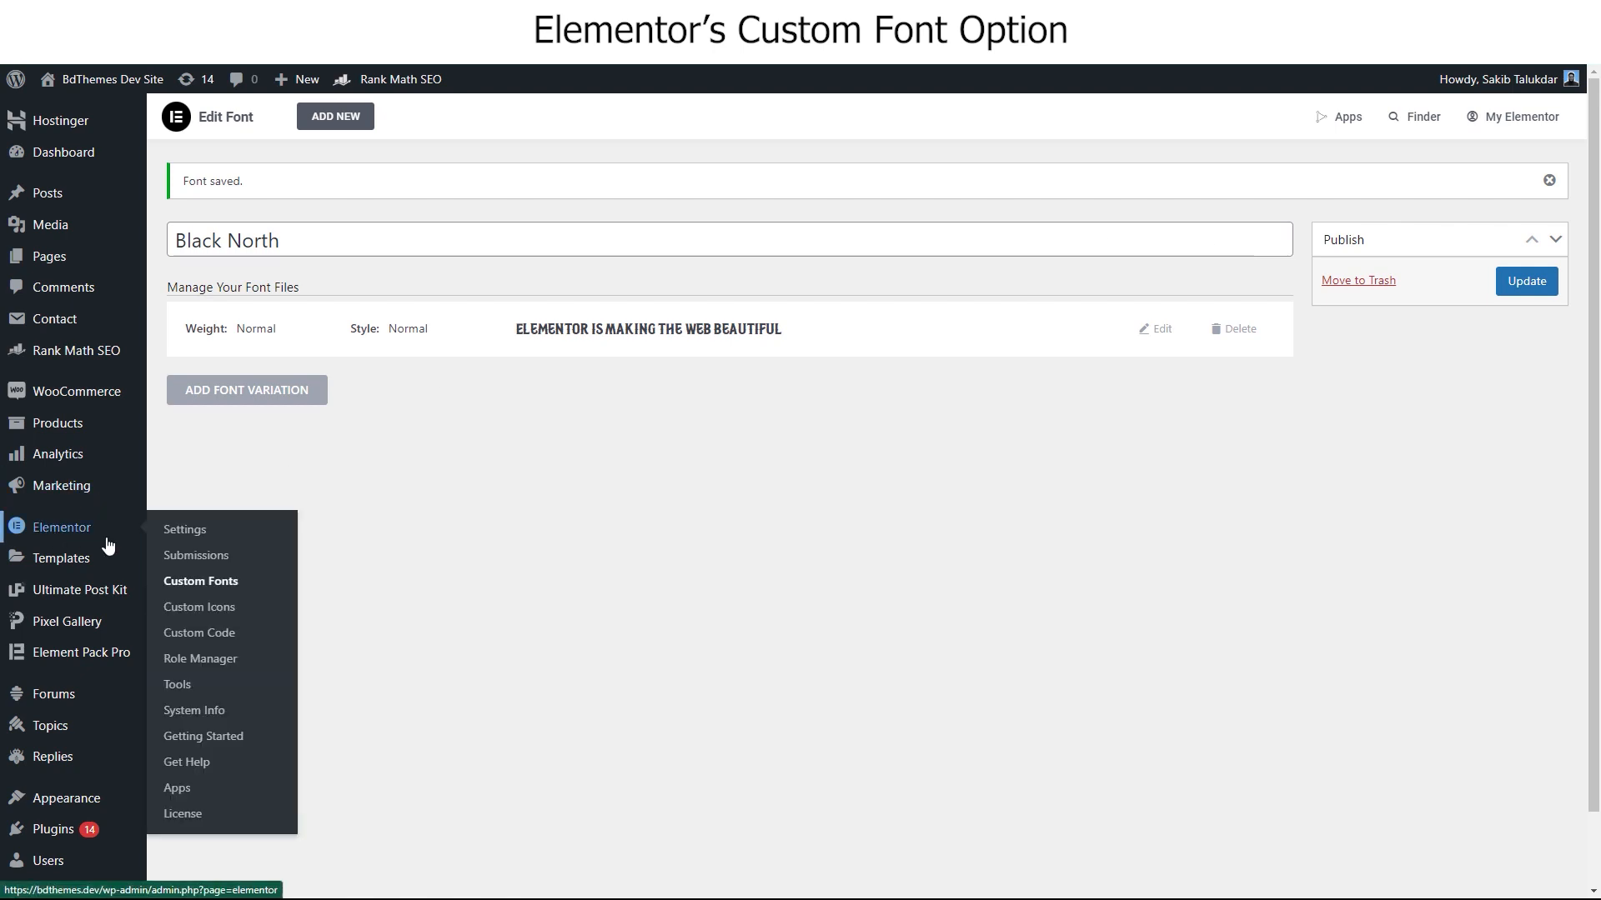
left_click(213, 583)
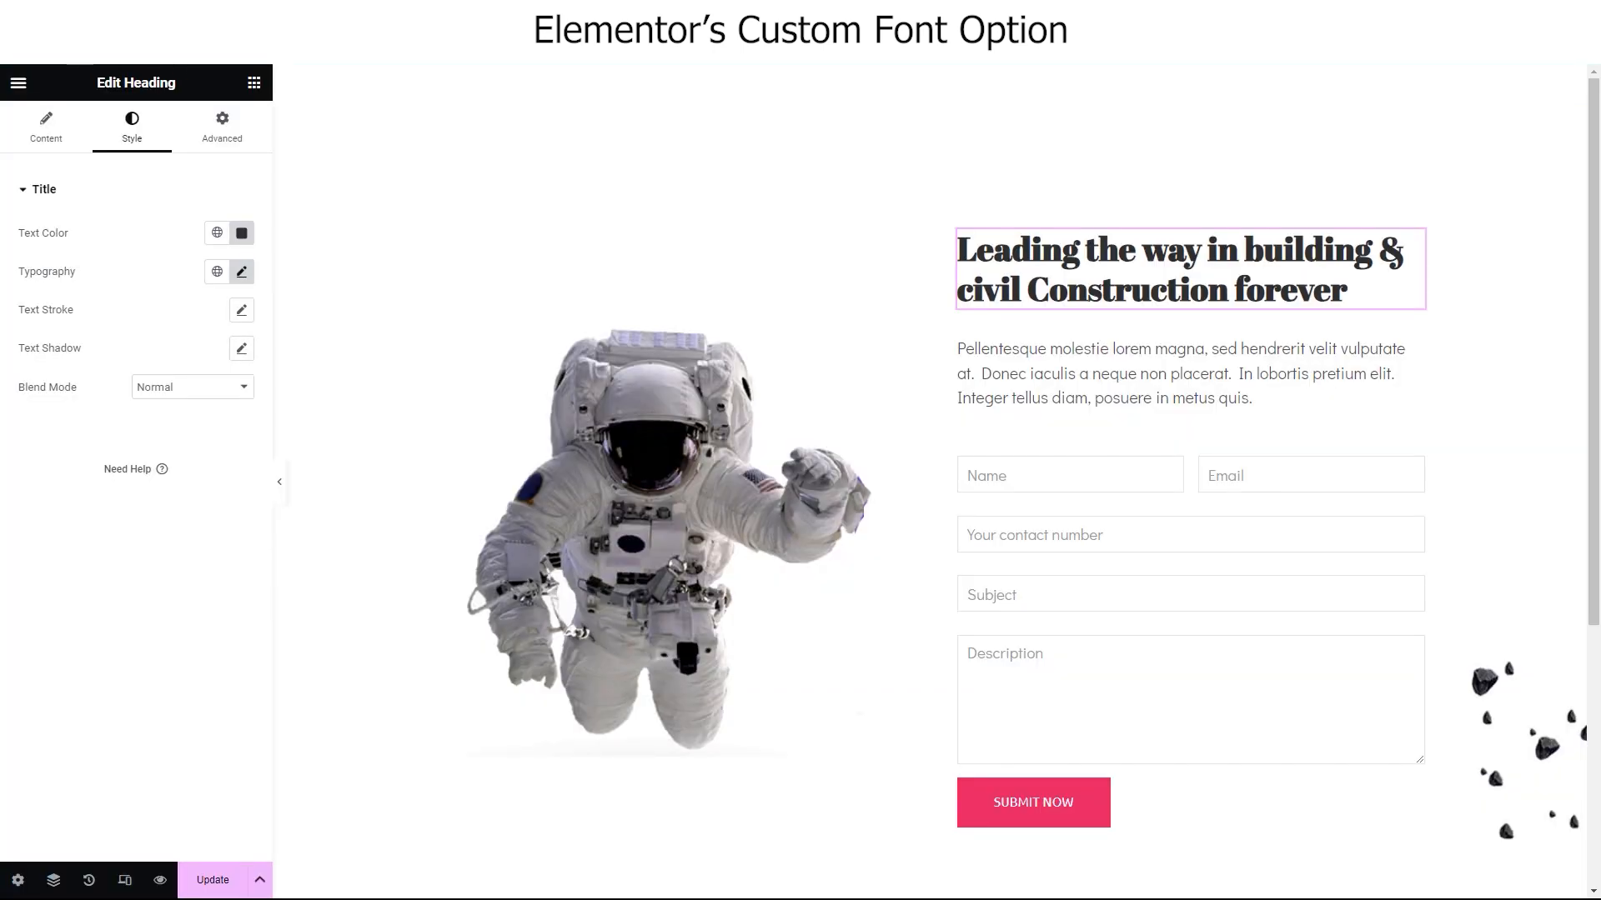
- Reload the page in the Elementor editor and open the style settings of the "Leading the way in building" heading
key("F5")
left_click(880, 143)
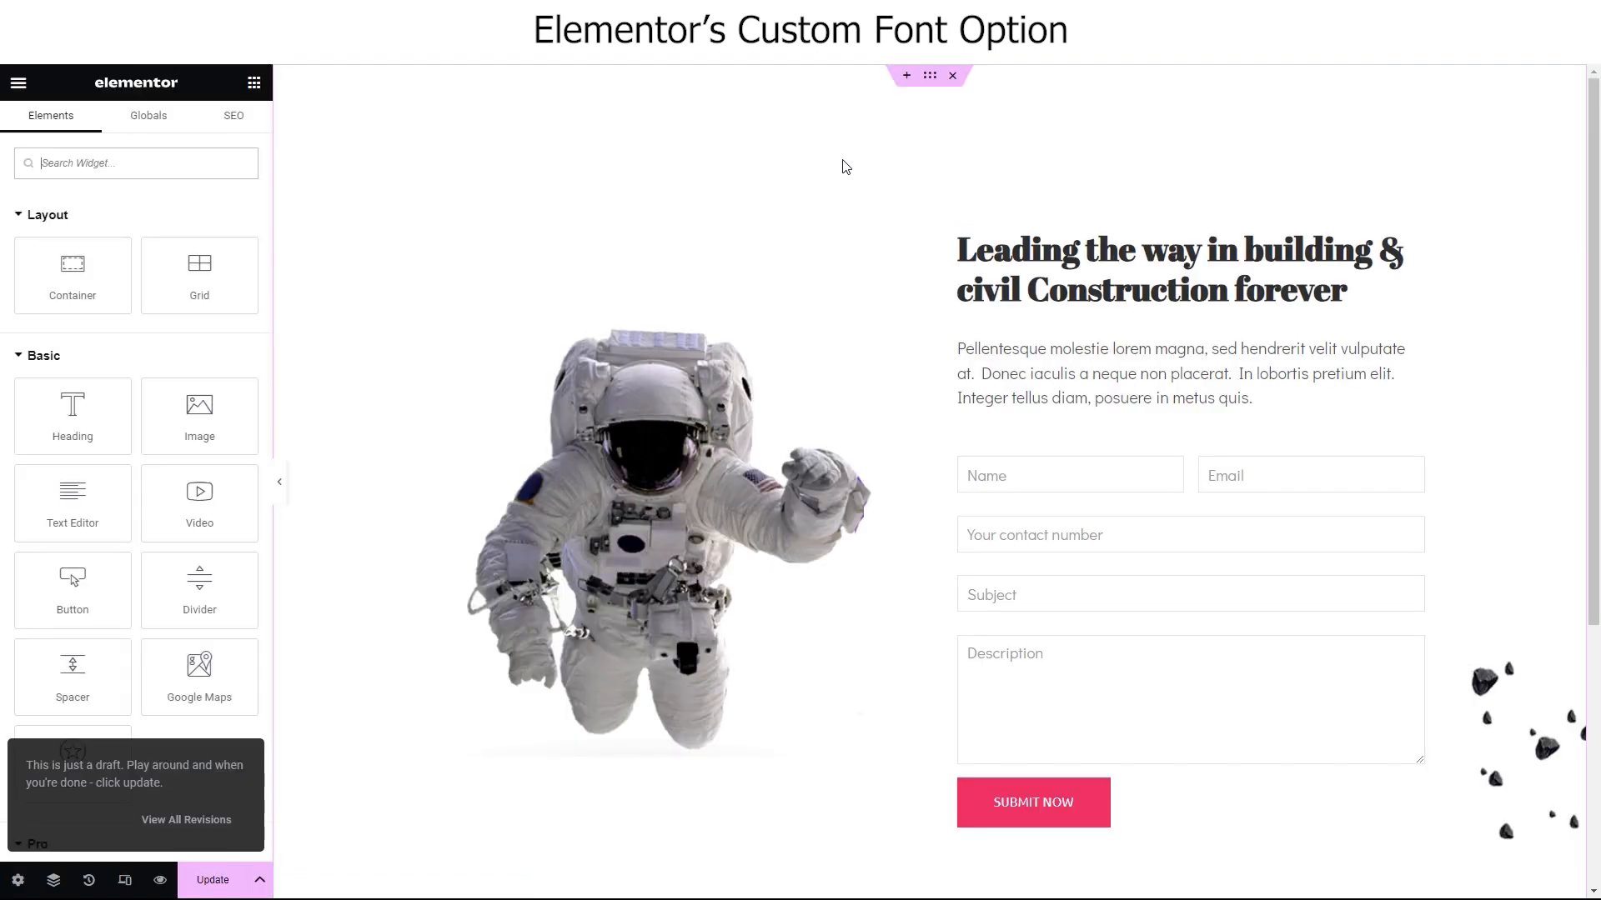
left_click(1089, 278)
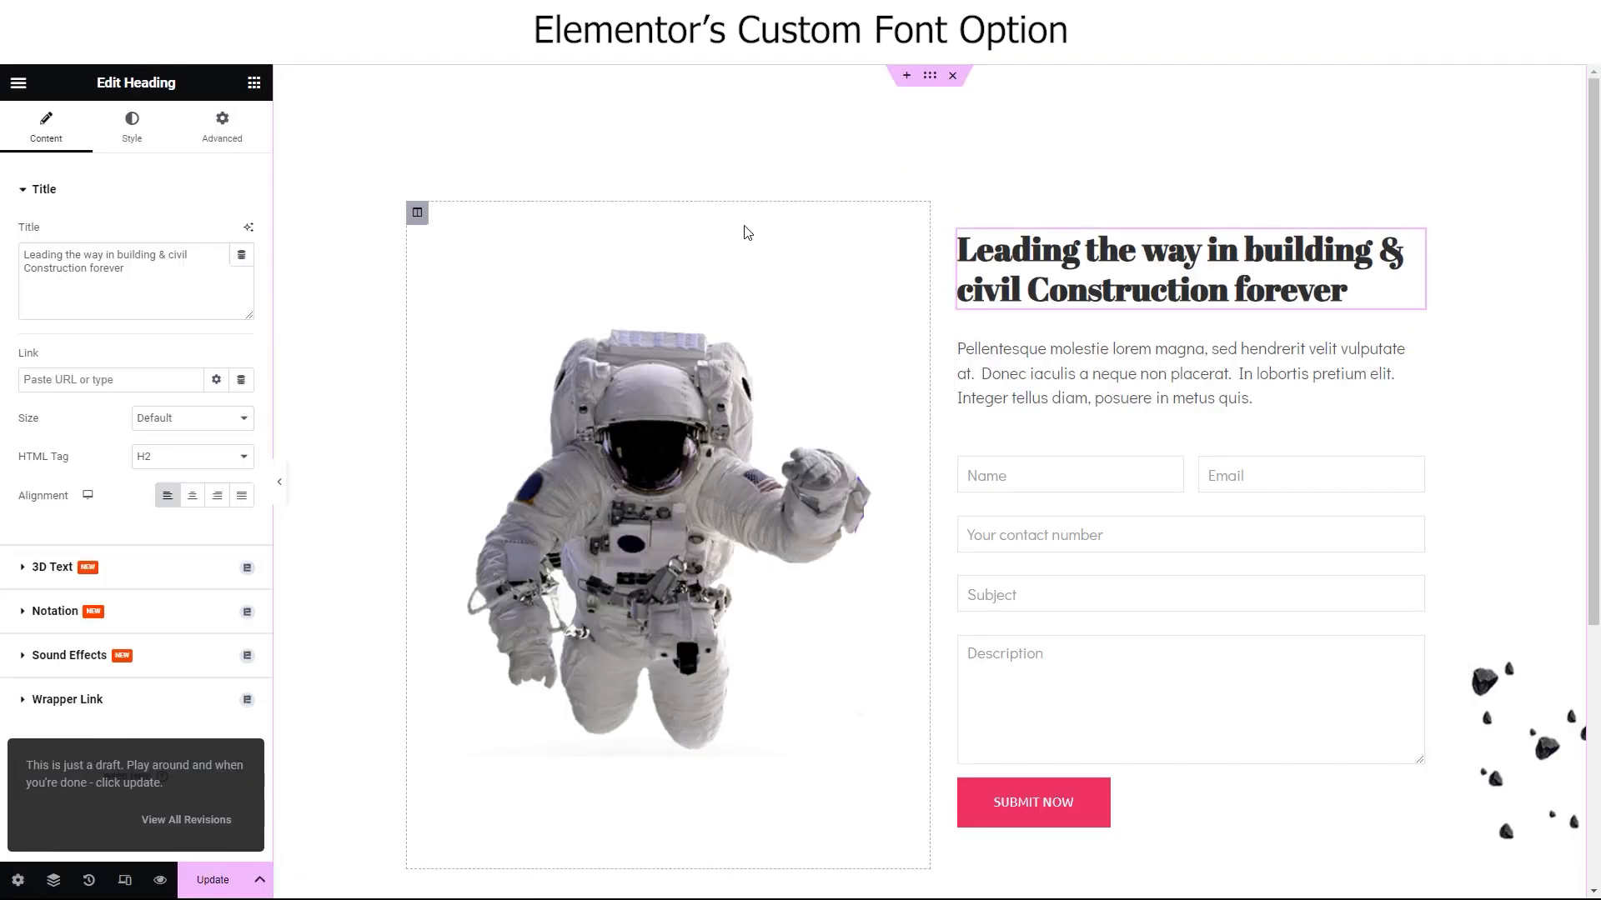
left_click(132, 129)
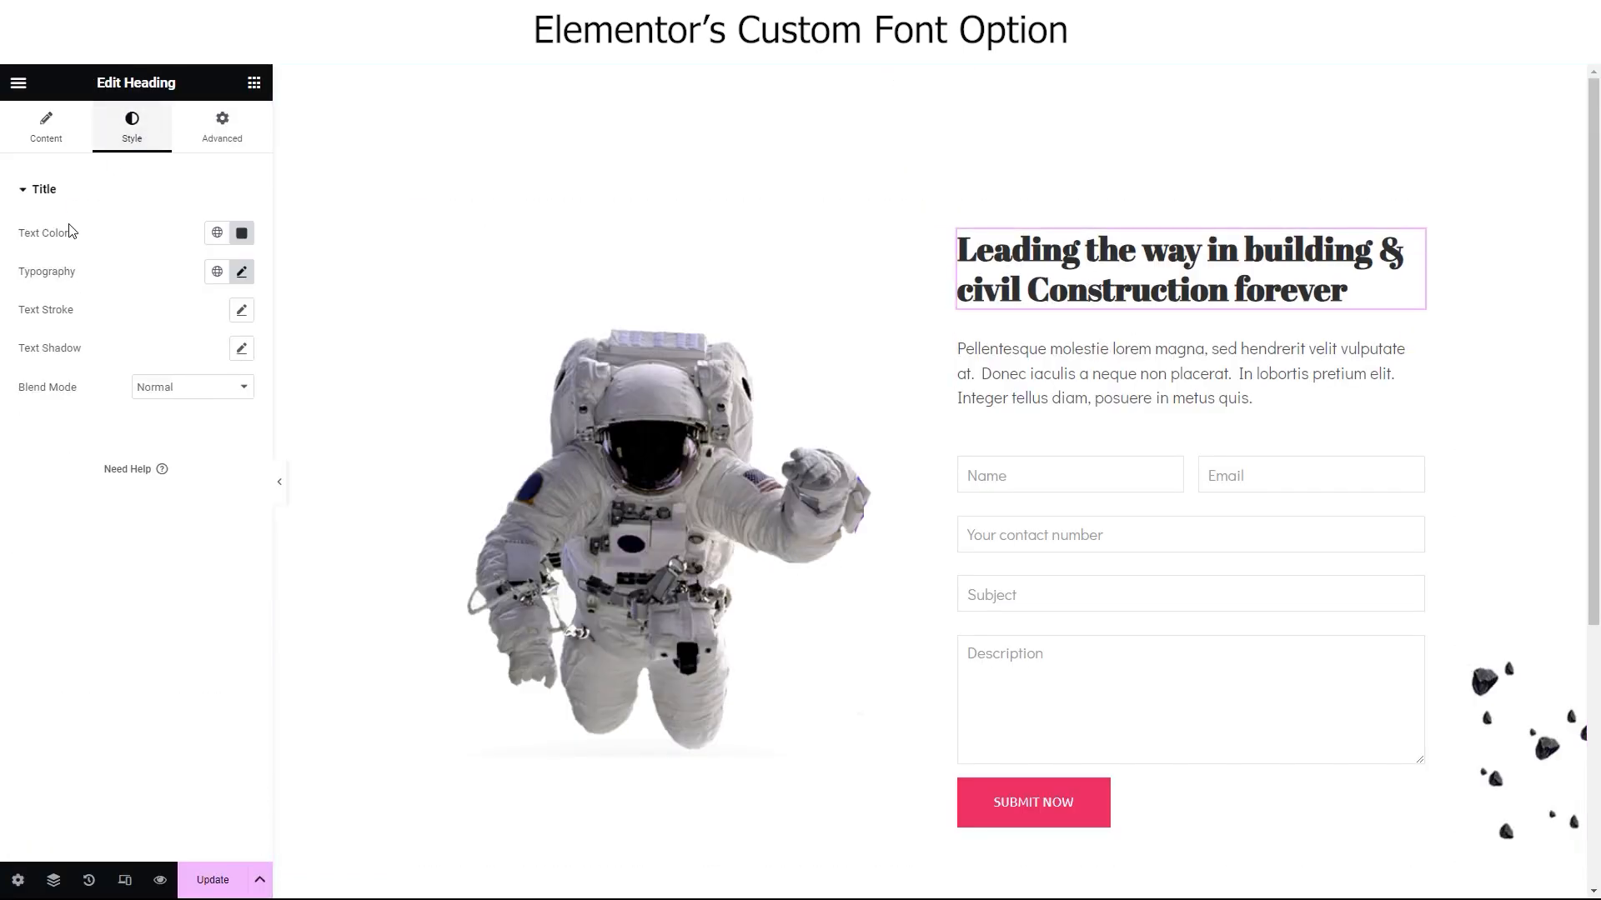
- Look through the font families offered in the heading's typography settings, then close them without choosing one
left_click(242, 274)
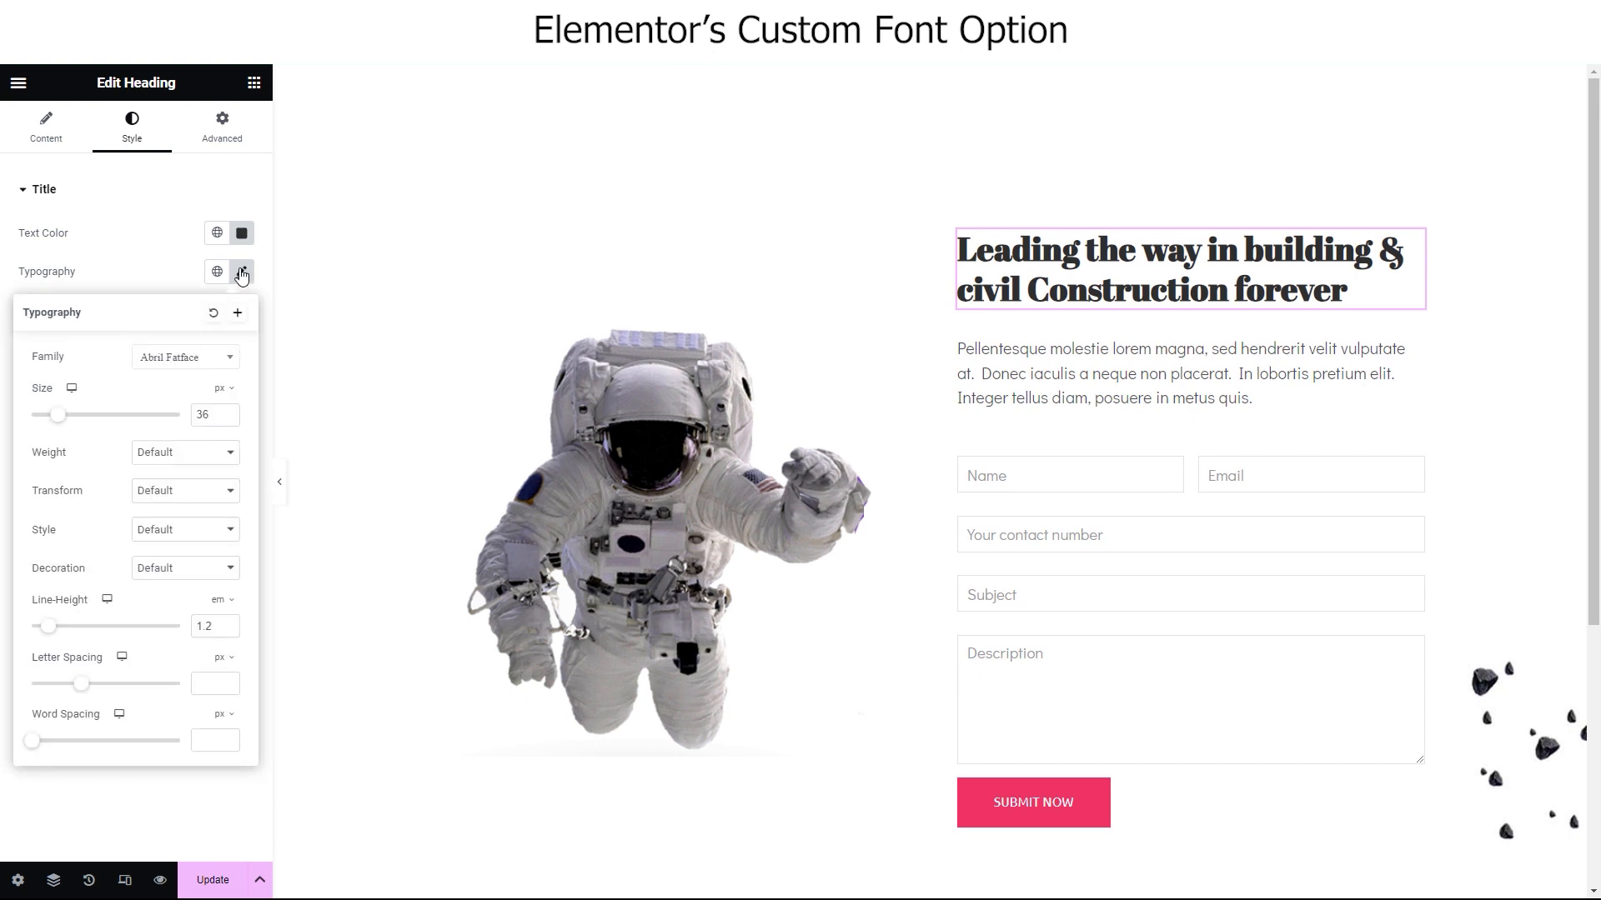
left_click(200, 358)
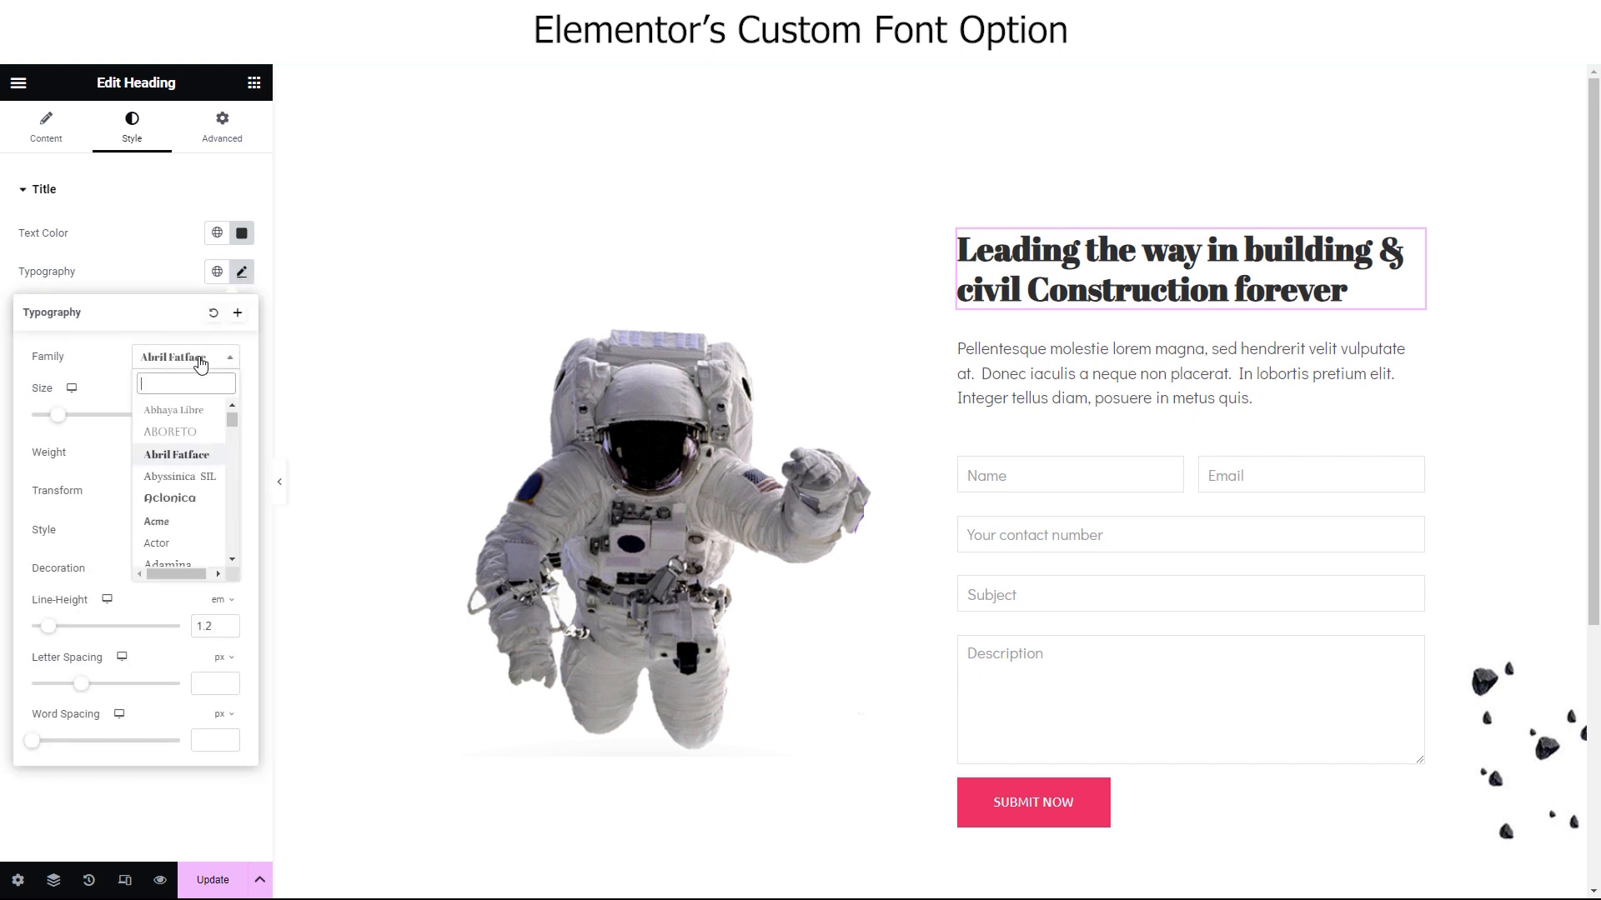
scroll(231, 418, "up", 5)
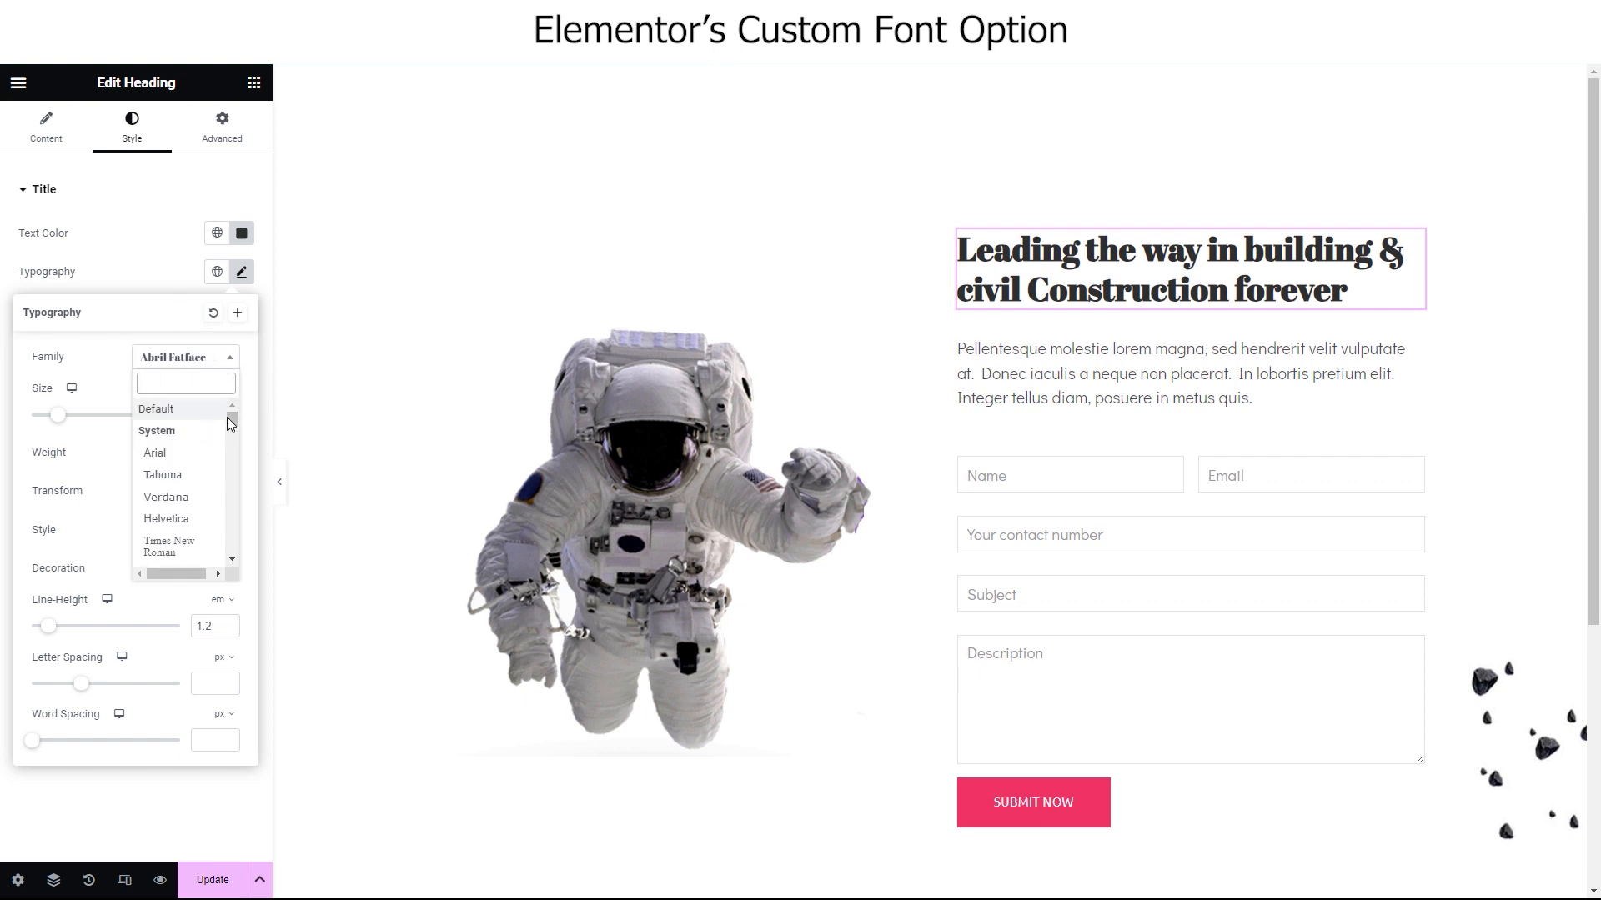
left_click(183, 268)
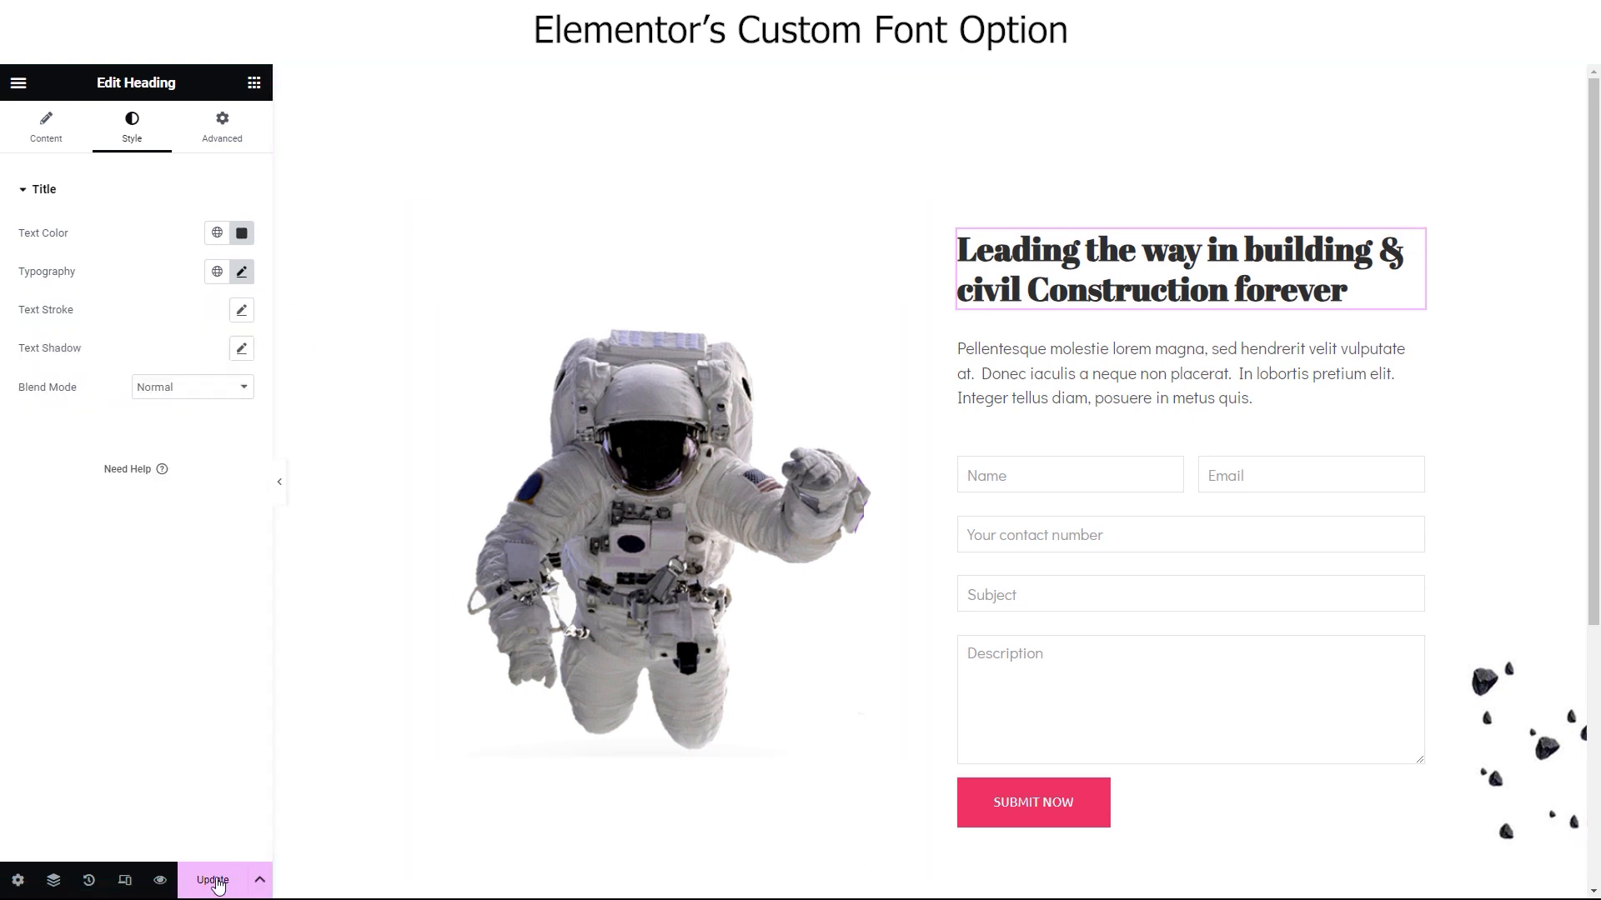
- Delete the existing "Leading the way in building" heading and add a new Heading widget above the paragraph text
right_click(1036, 275)
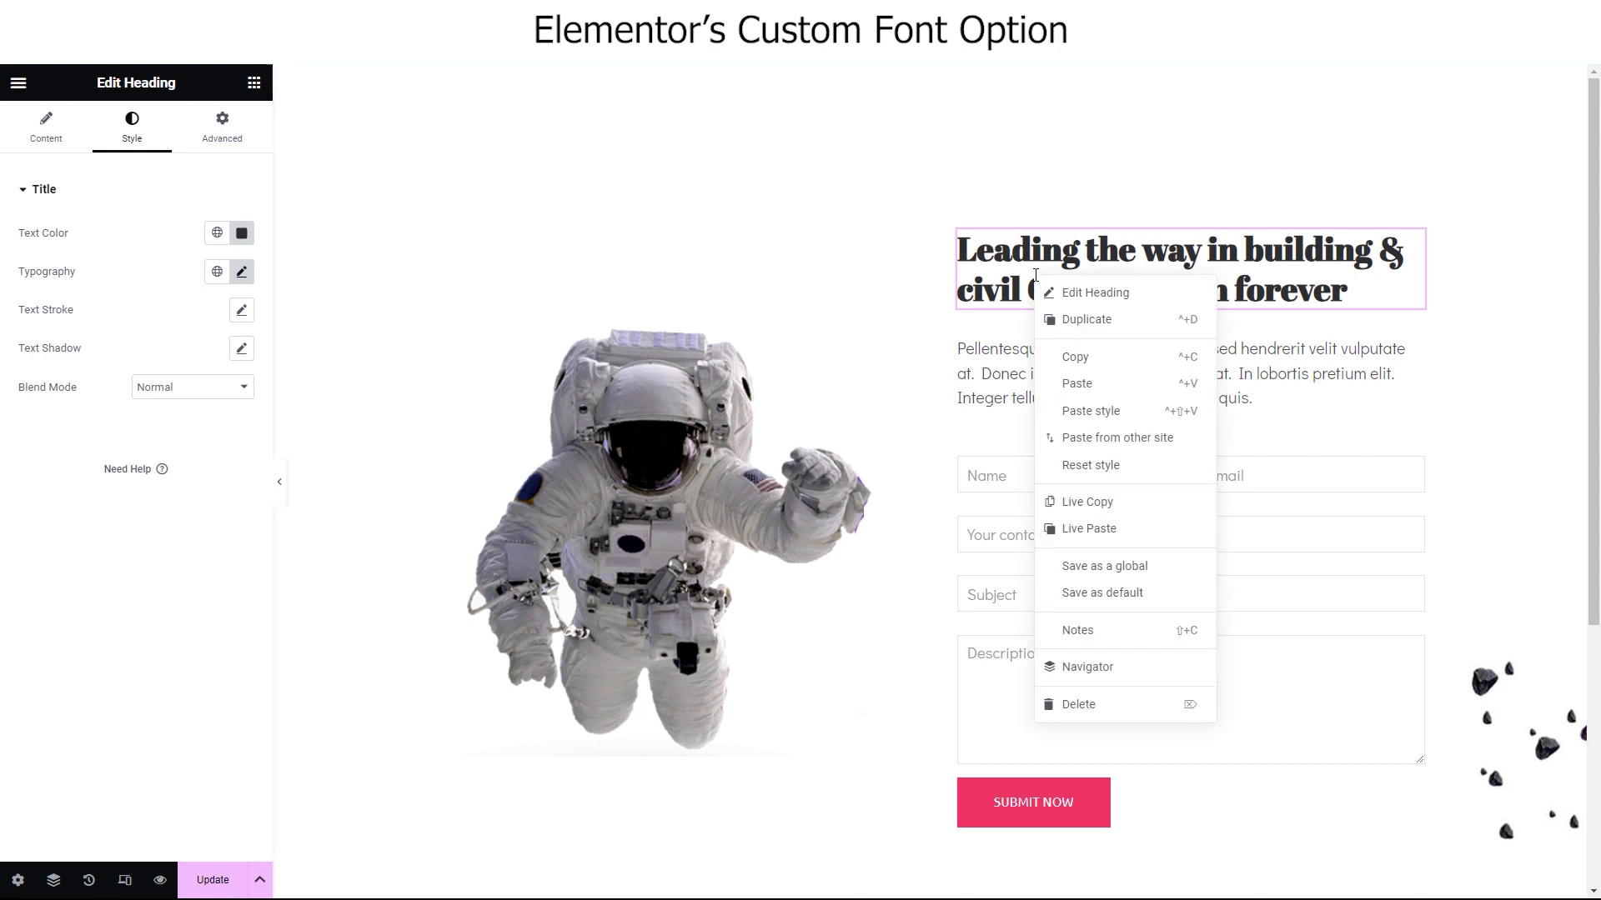
left_click(1088, 716)
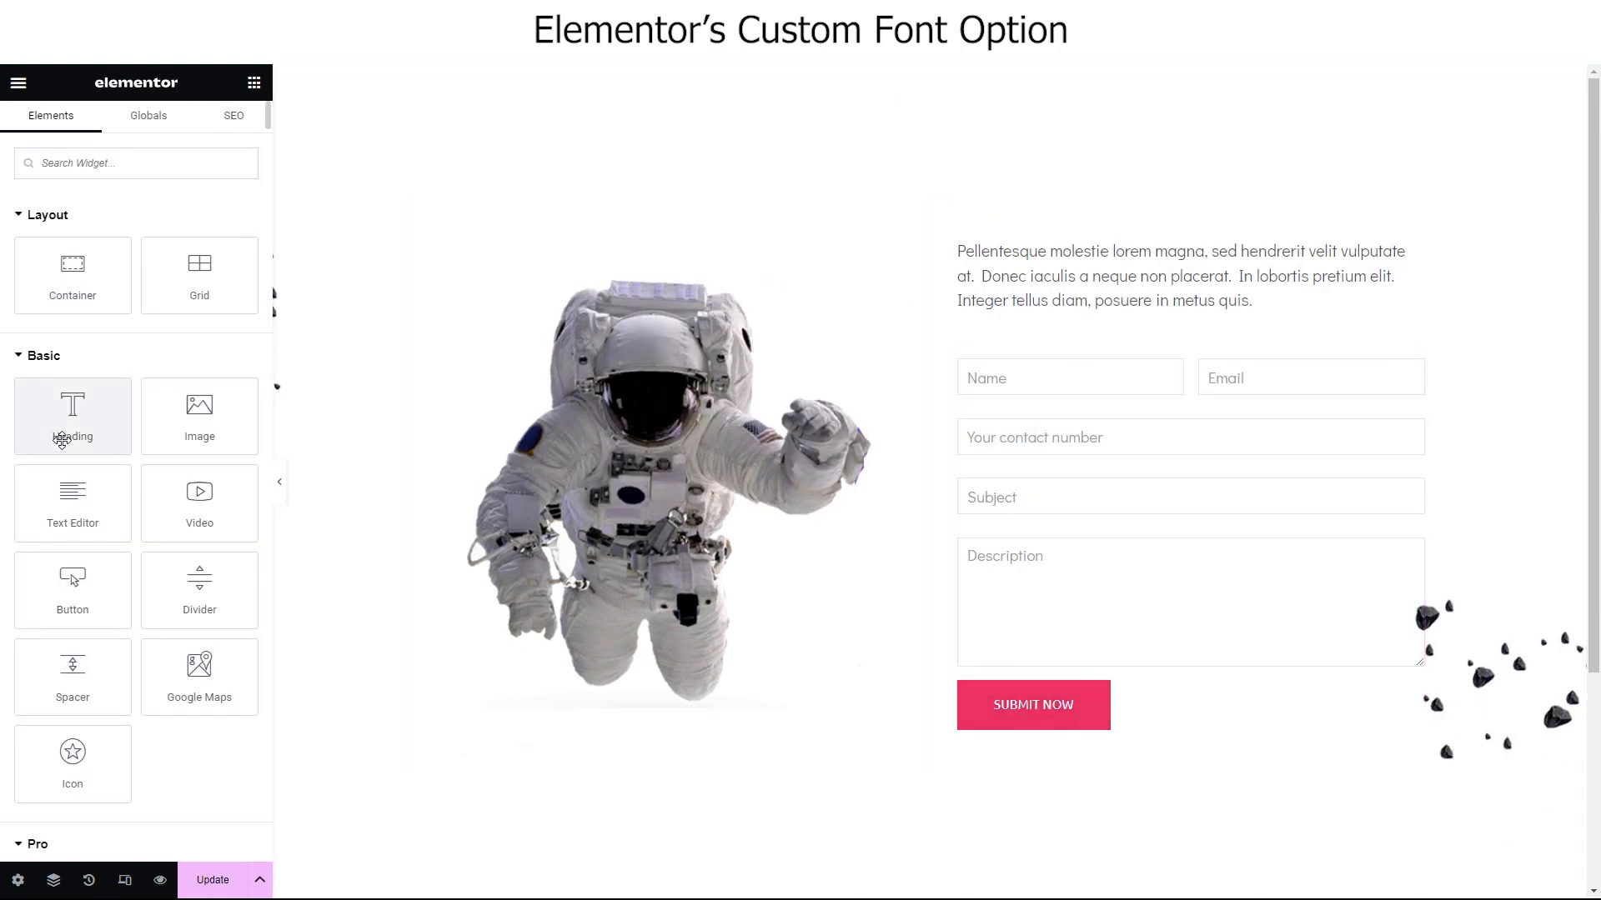
left_click_drag(61, 440, 1101, 248)
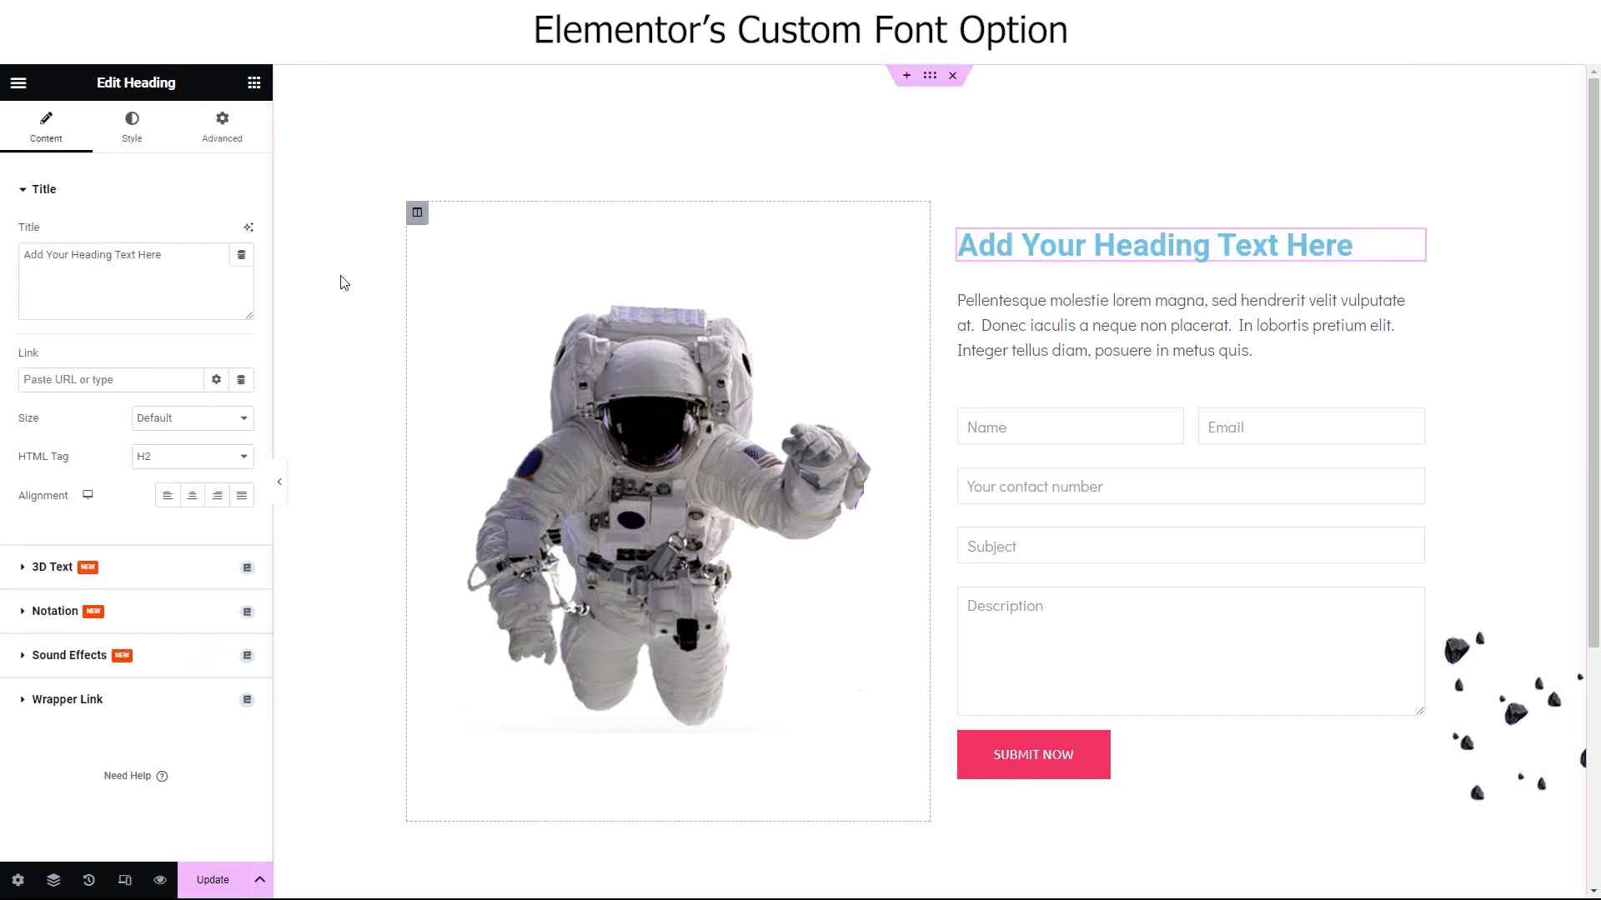
- Check the start of the font family list in the new heading's typography settings, then close it without choosing one
left_click(132, 125)
left_click(241, 272)
left_click(206, 364)
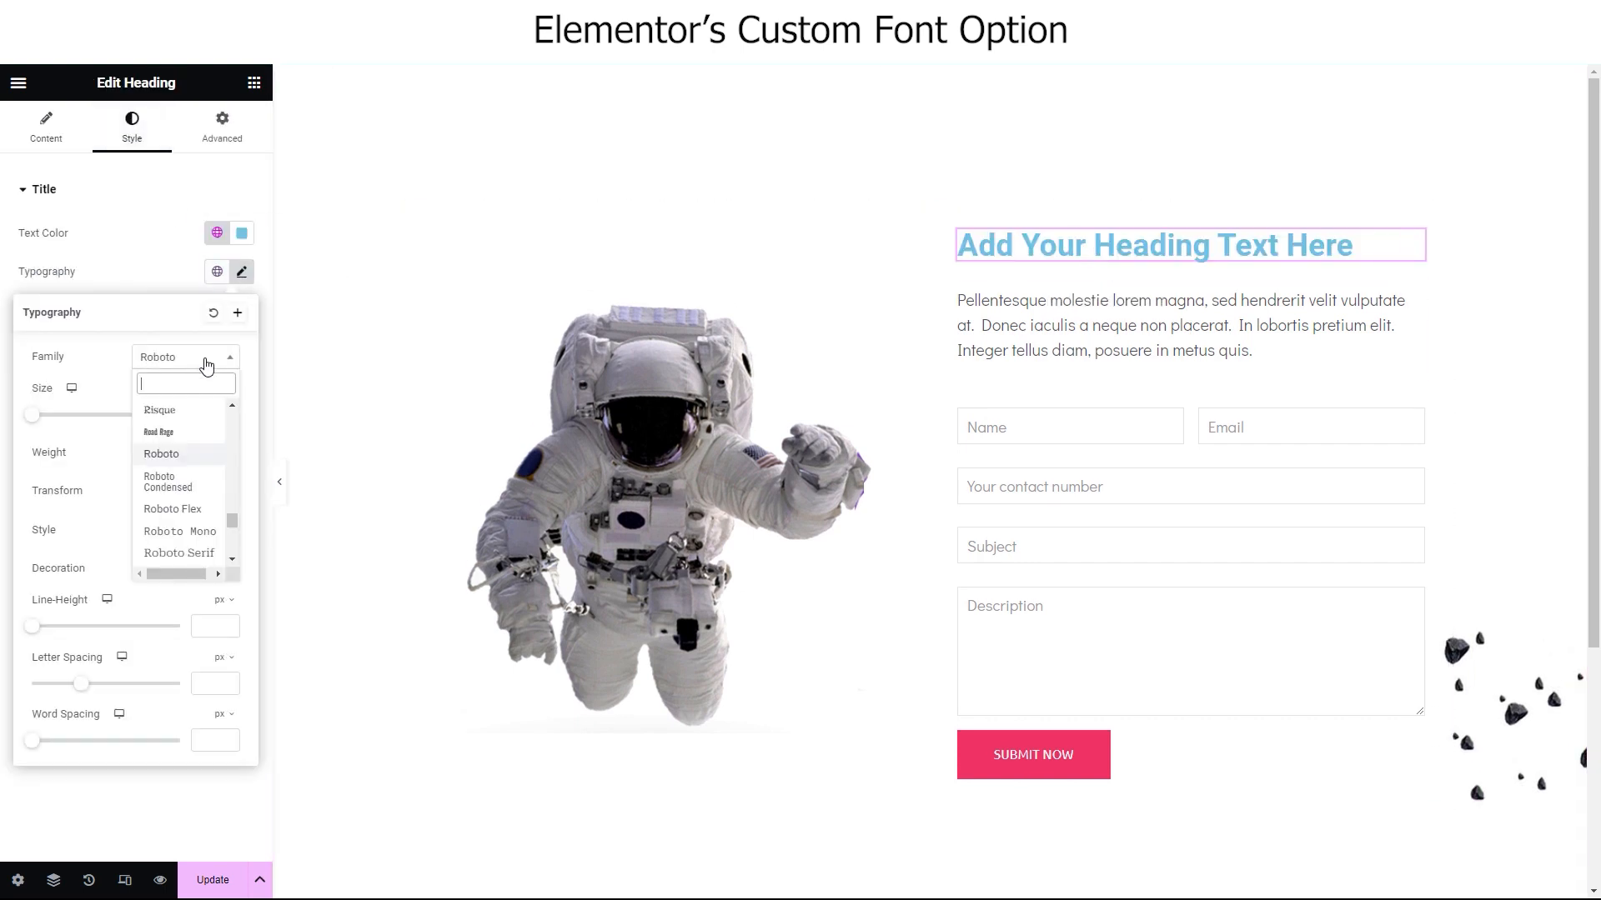
scroll(140, 429, "up", 15)
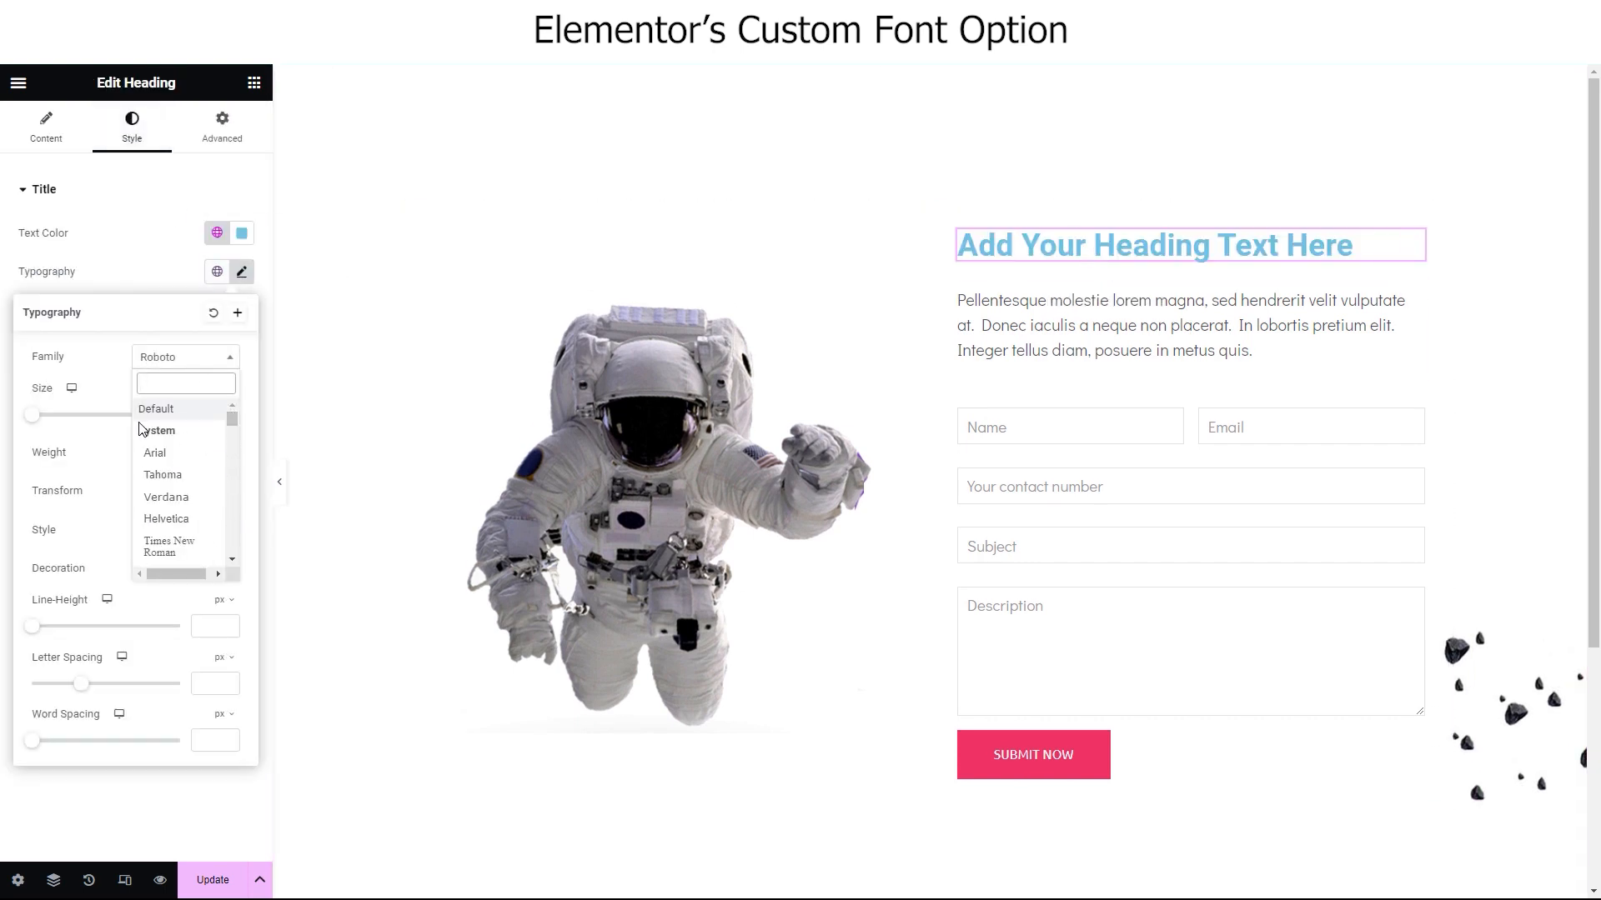
left_click(173, 276)
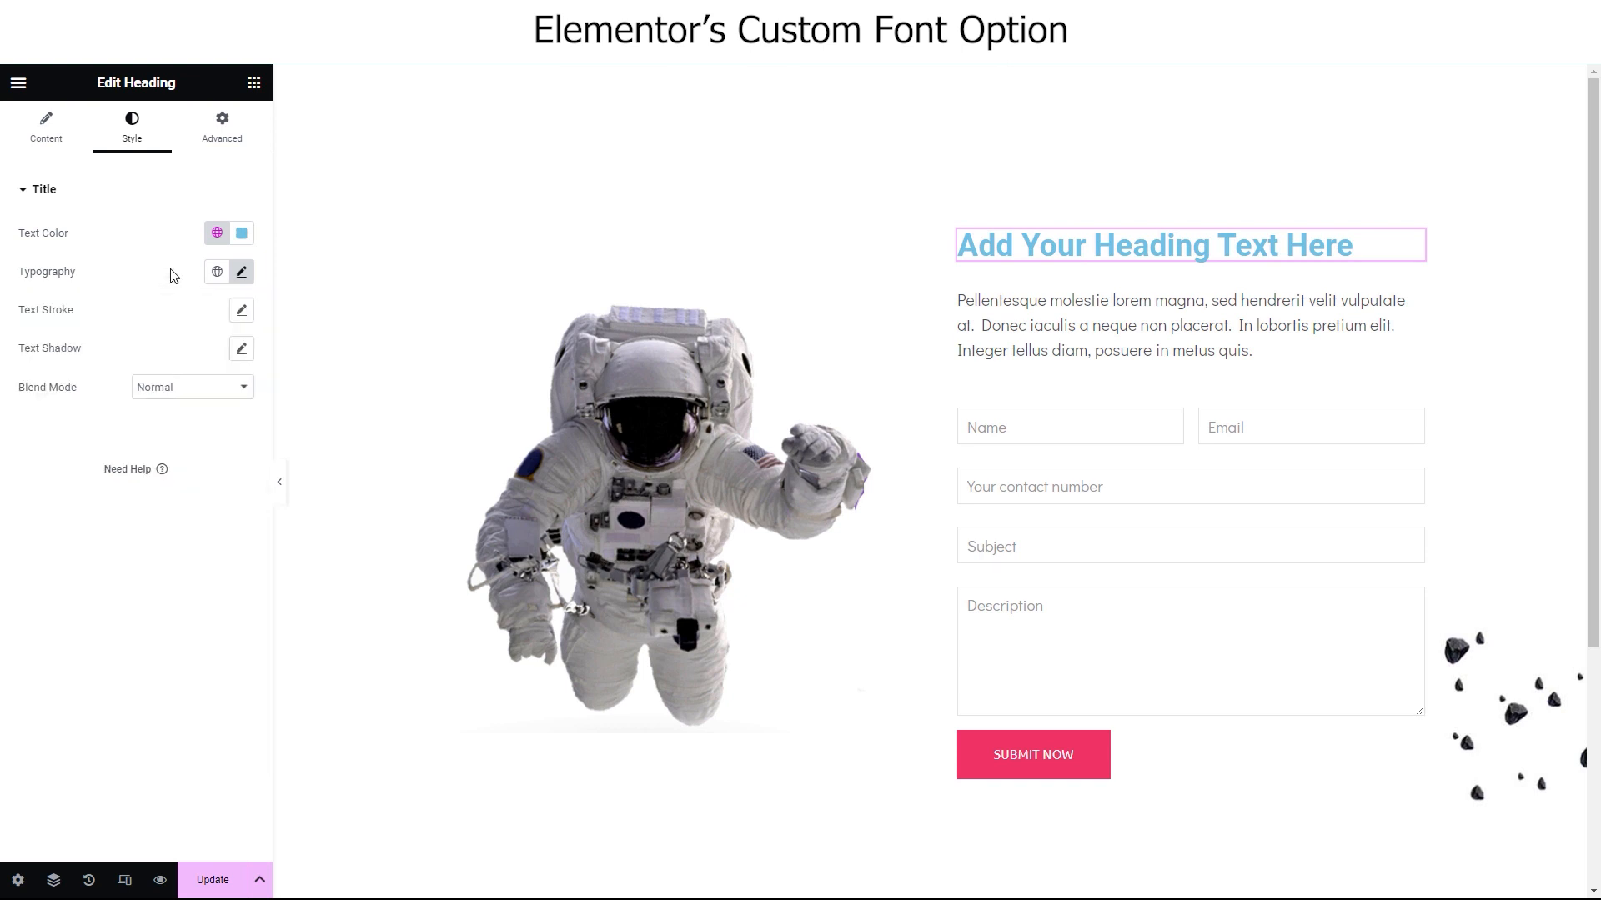
- Update the page and reload the editor, reopening the style settings of the "Add Your Heading Text Here" heading
left_click(213, 879)
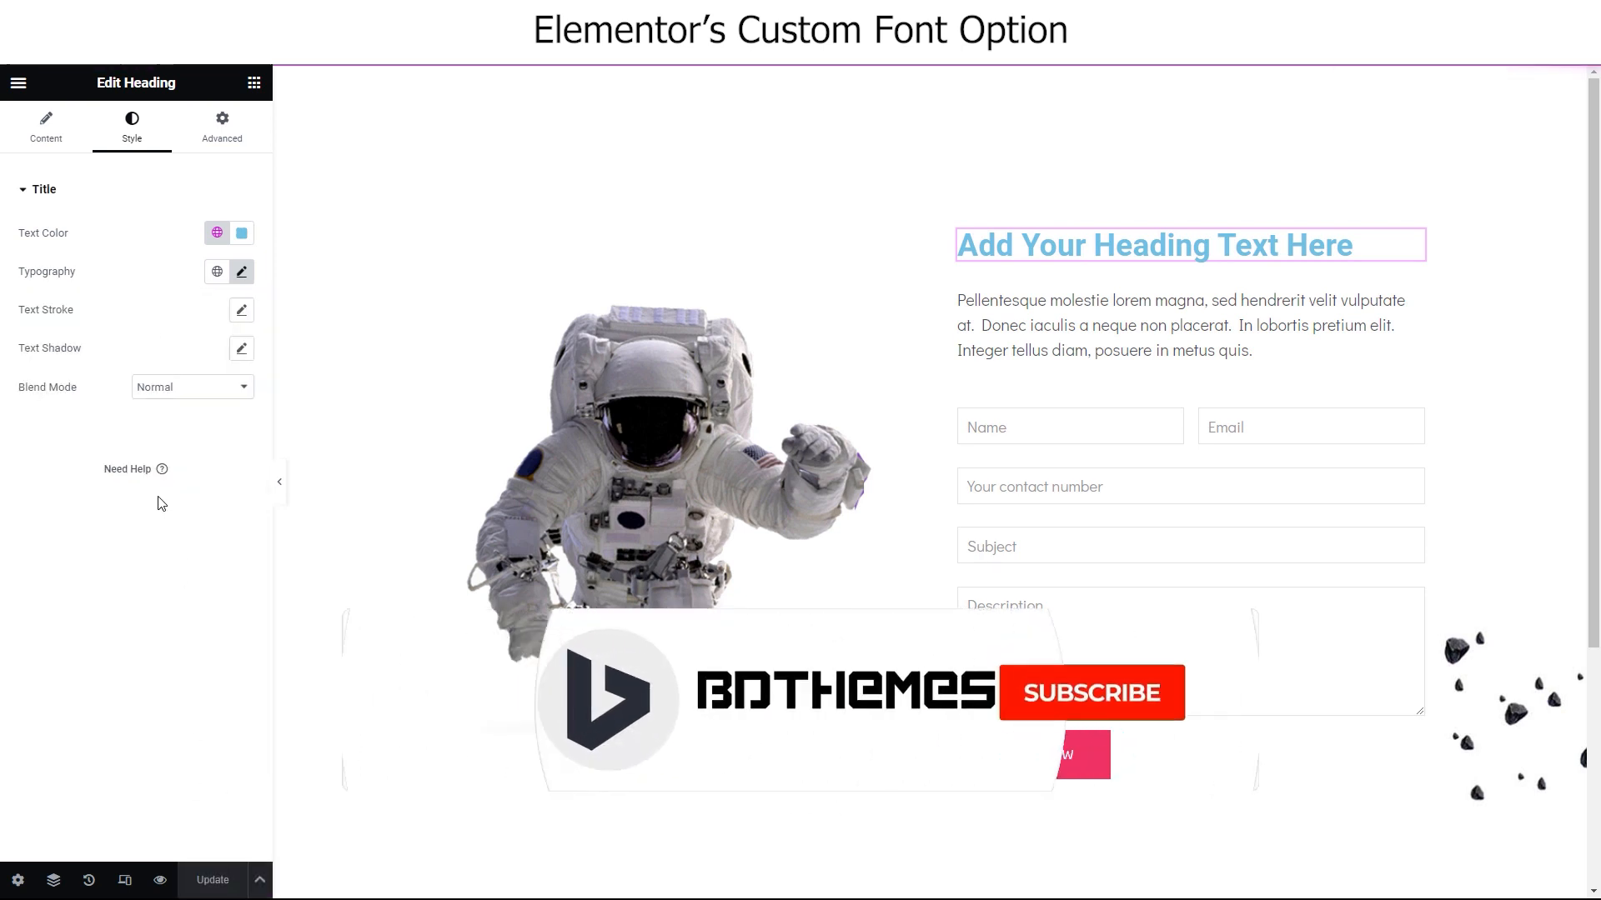
key("F5")
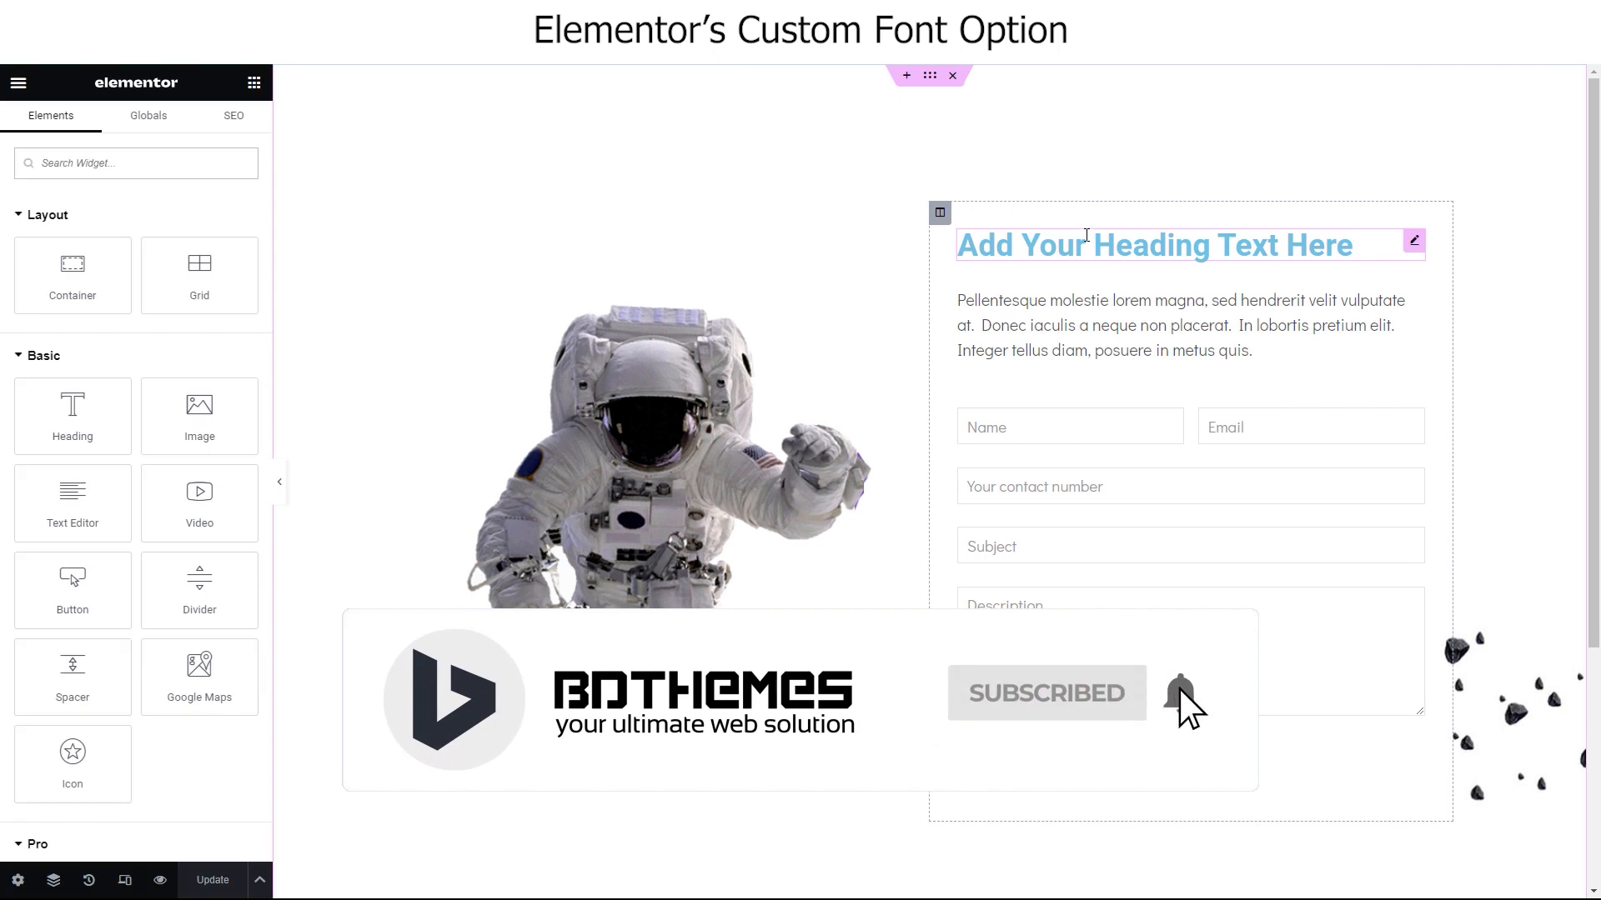
left_click(1087, 237)
left_click(154, 129)
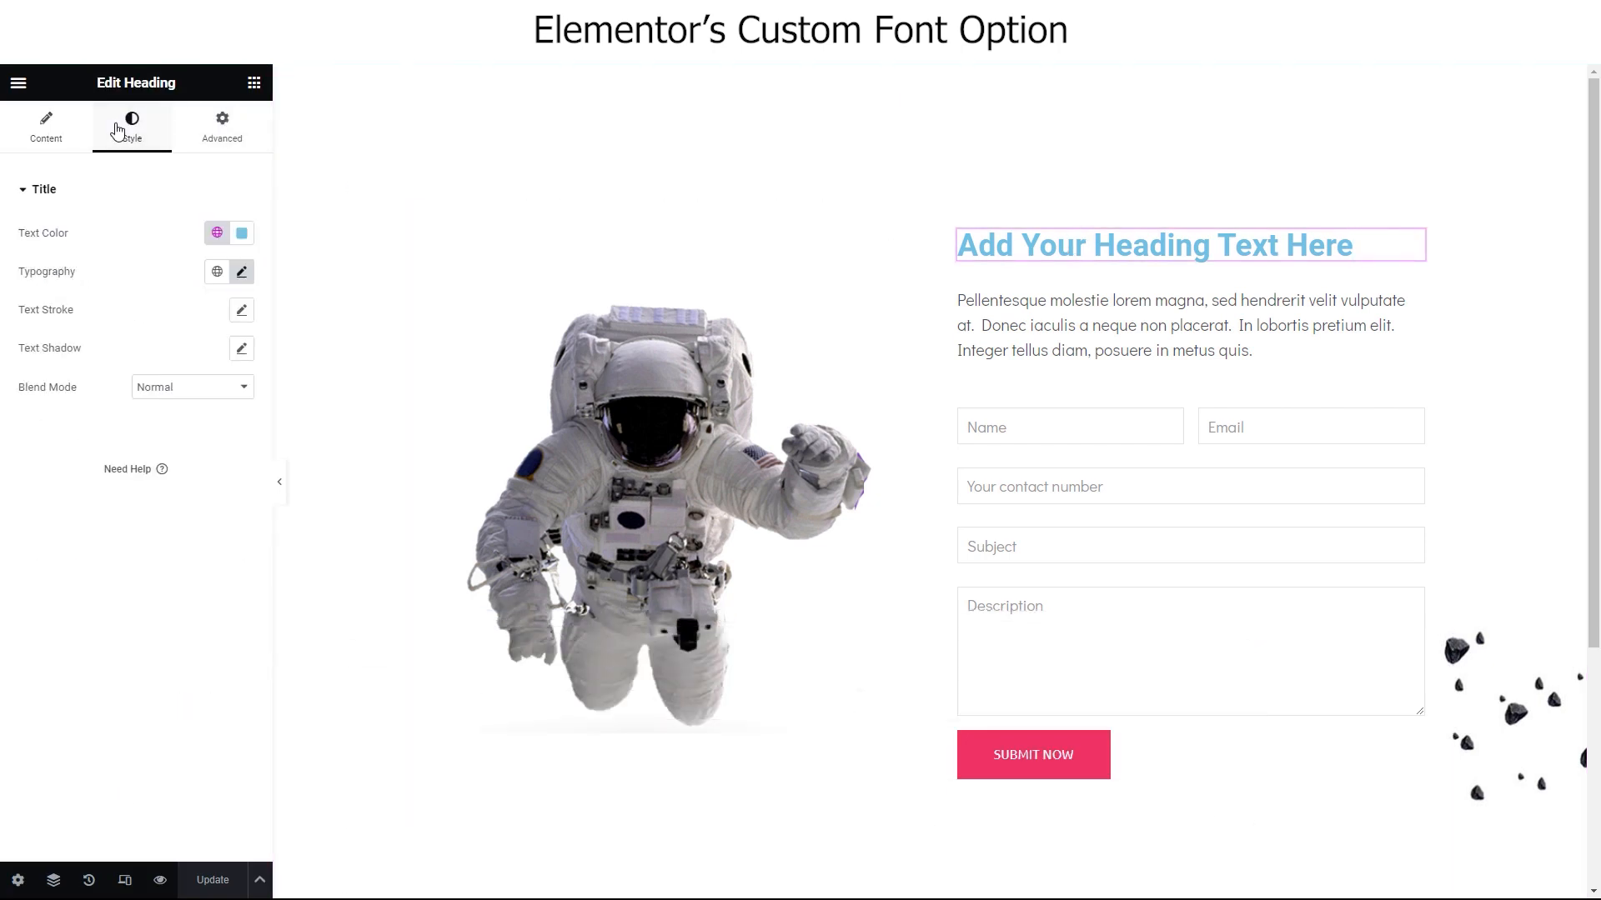
- Set the heading's font family to the custom font Black North
left_click(242, 272)
left_click(223, 365)
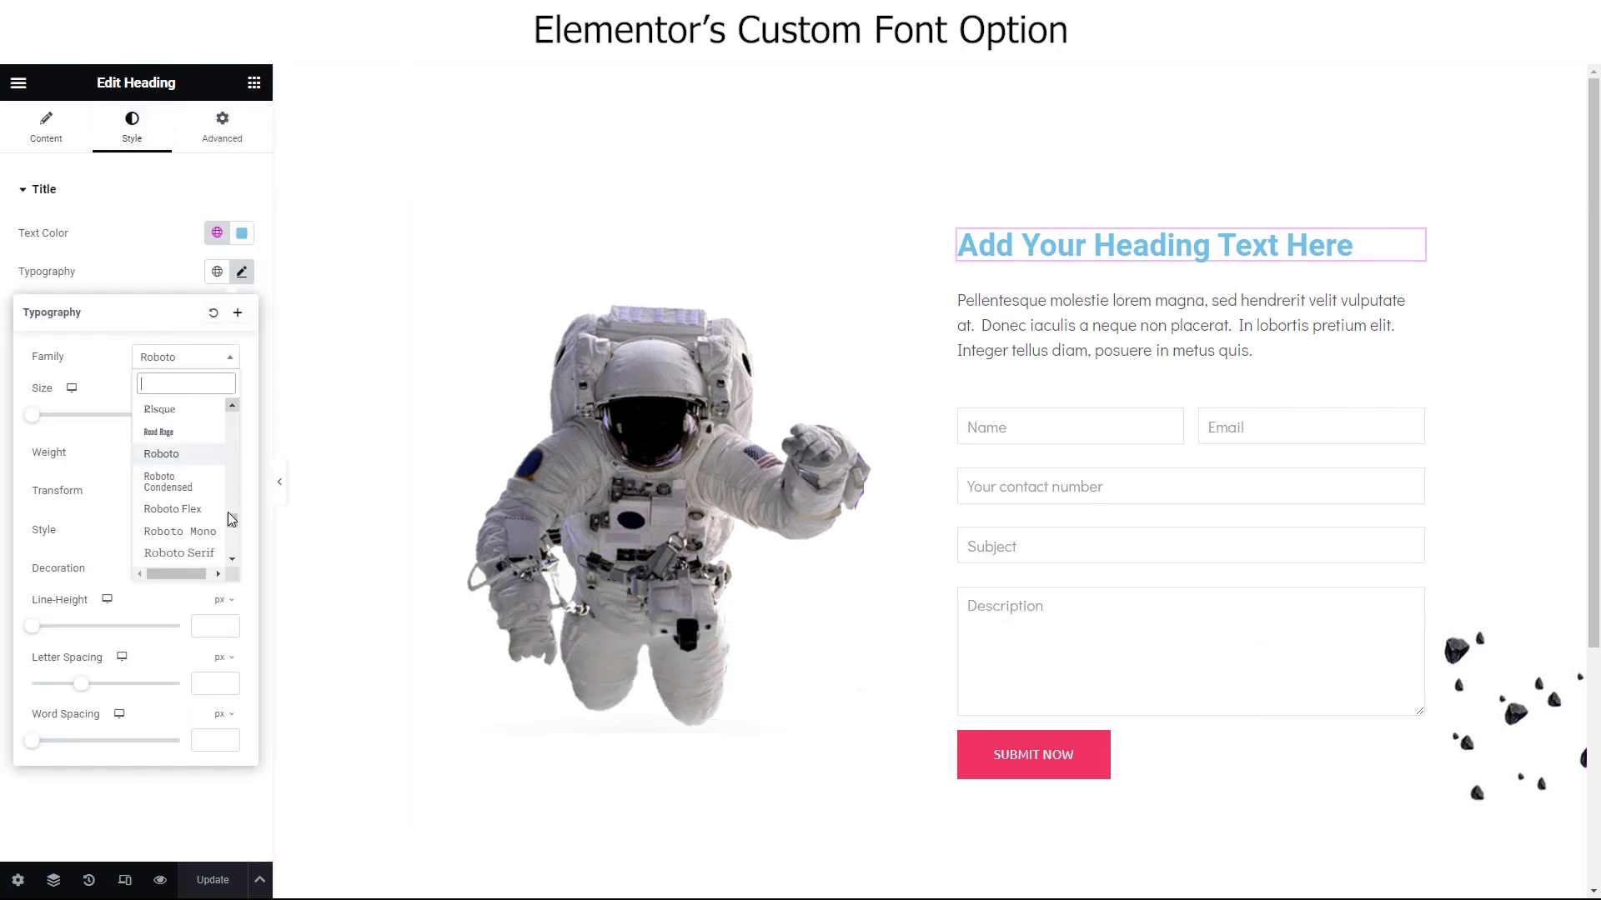
left_click_drag(234, 515, 234, 414)
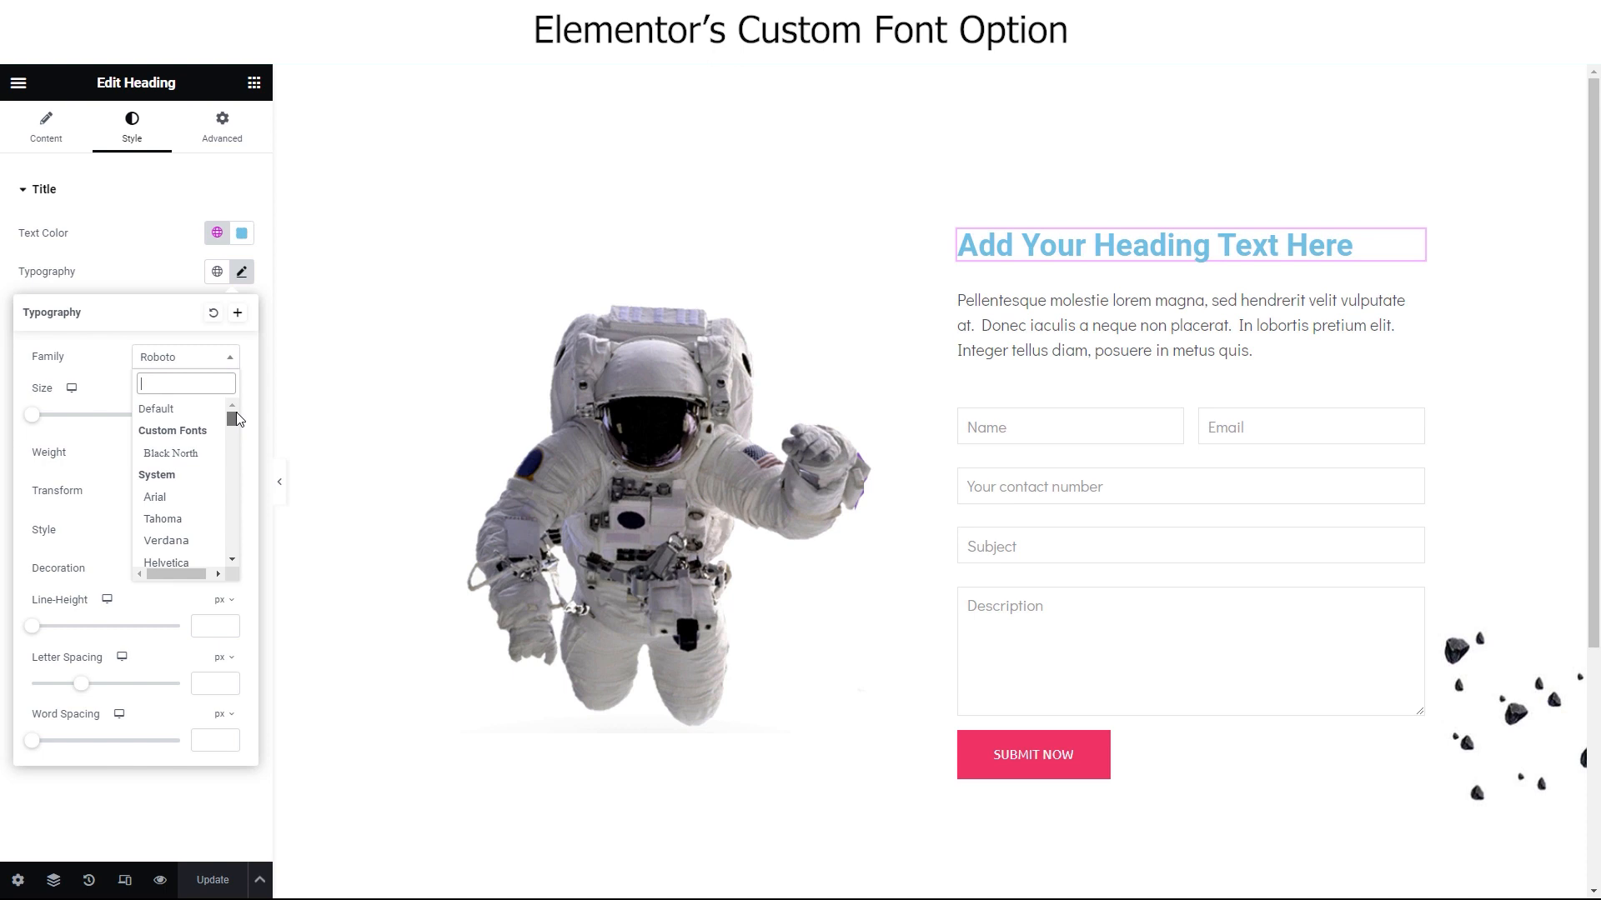
left_click(210, 459)
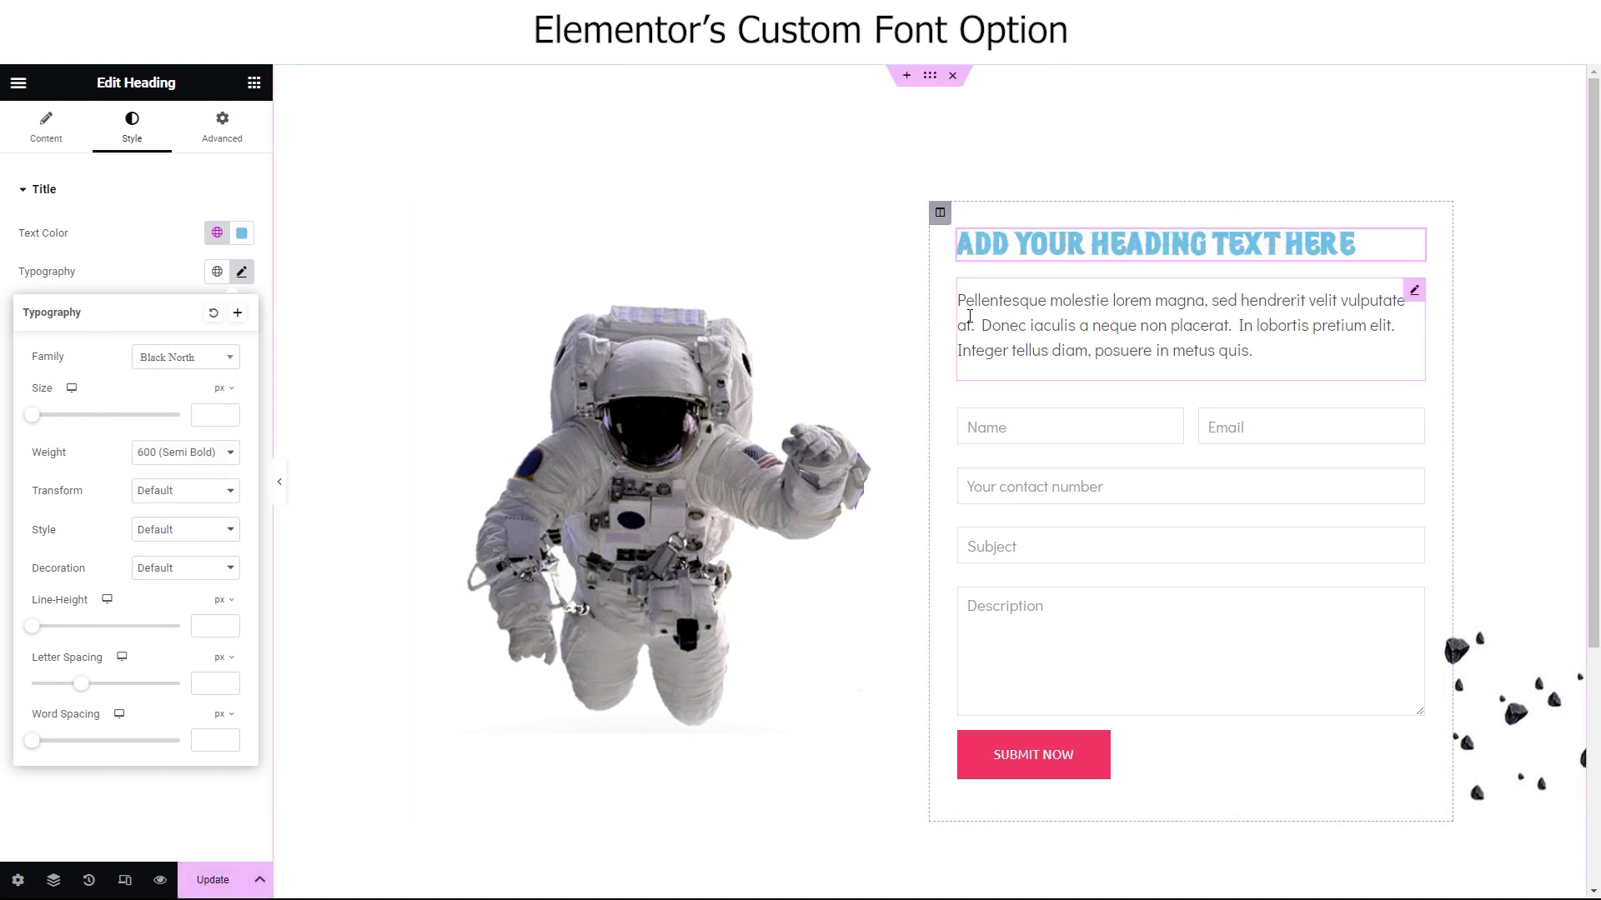
- Change the heading's text color to a near-black shade
left_click(241, 232)
left_click(177, 402)
left_click_drag(153, 414, 82, 426)
left_click(190, 225)
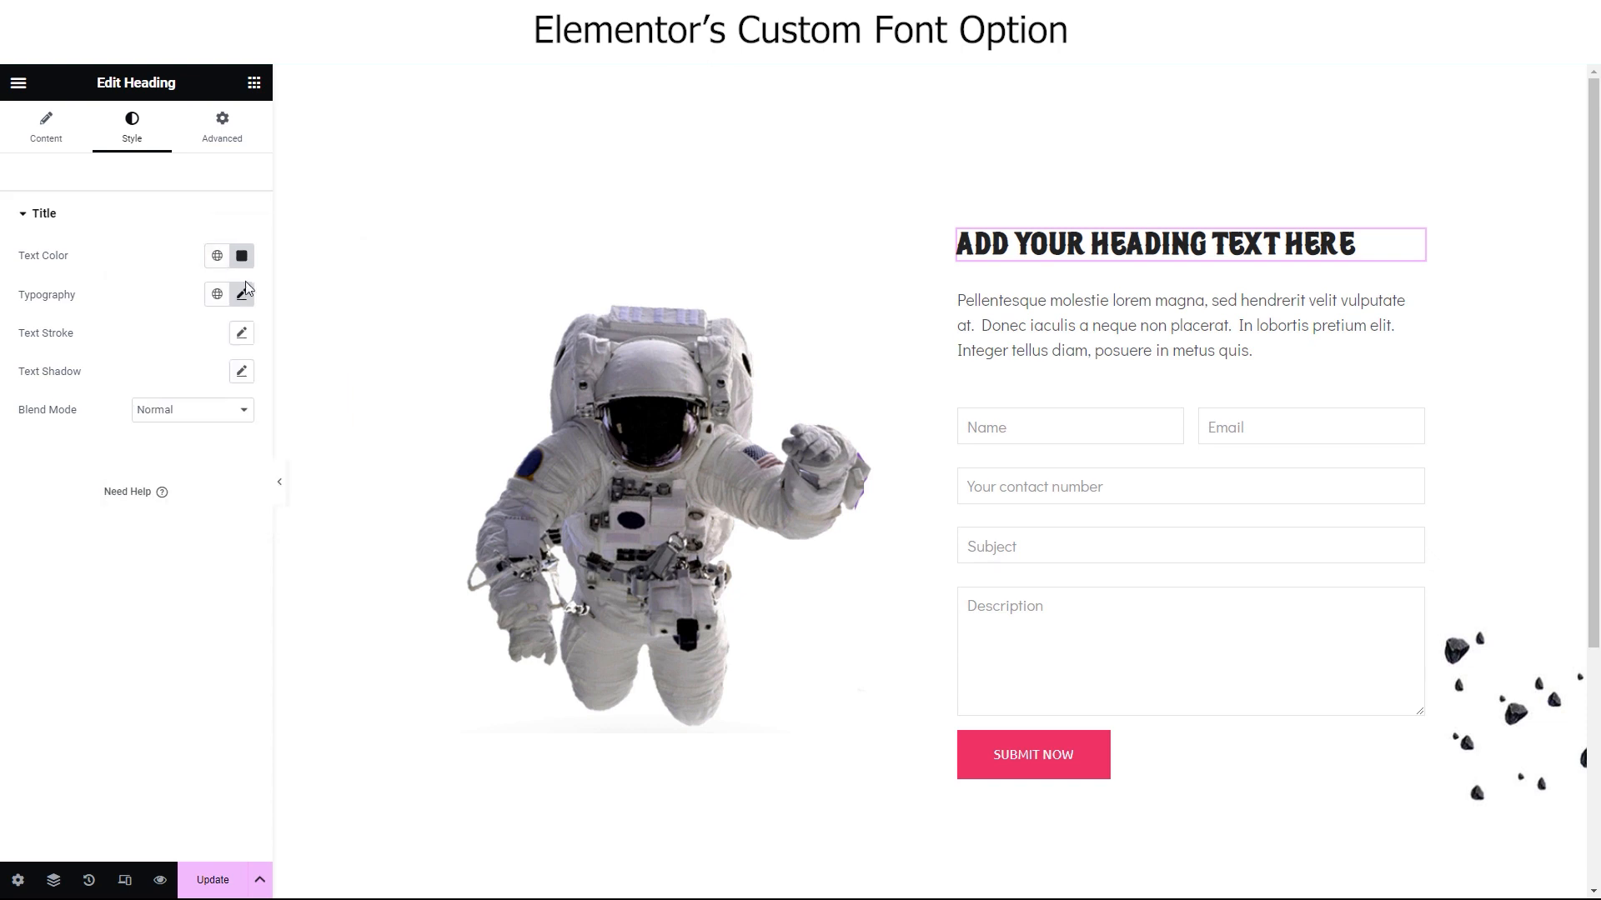
- Try several font weights on the heading, from 100 (Thin) up to 900 (Black)
left_click(242, 293)
left_click(184, 475)
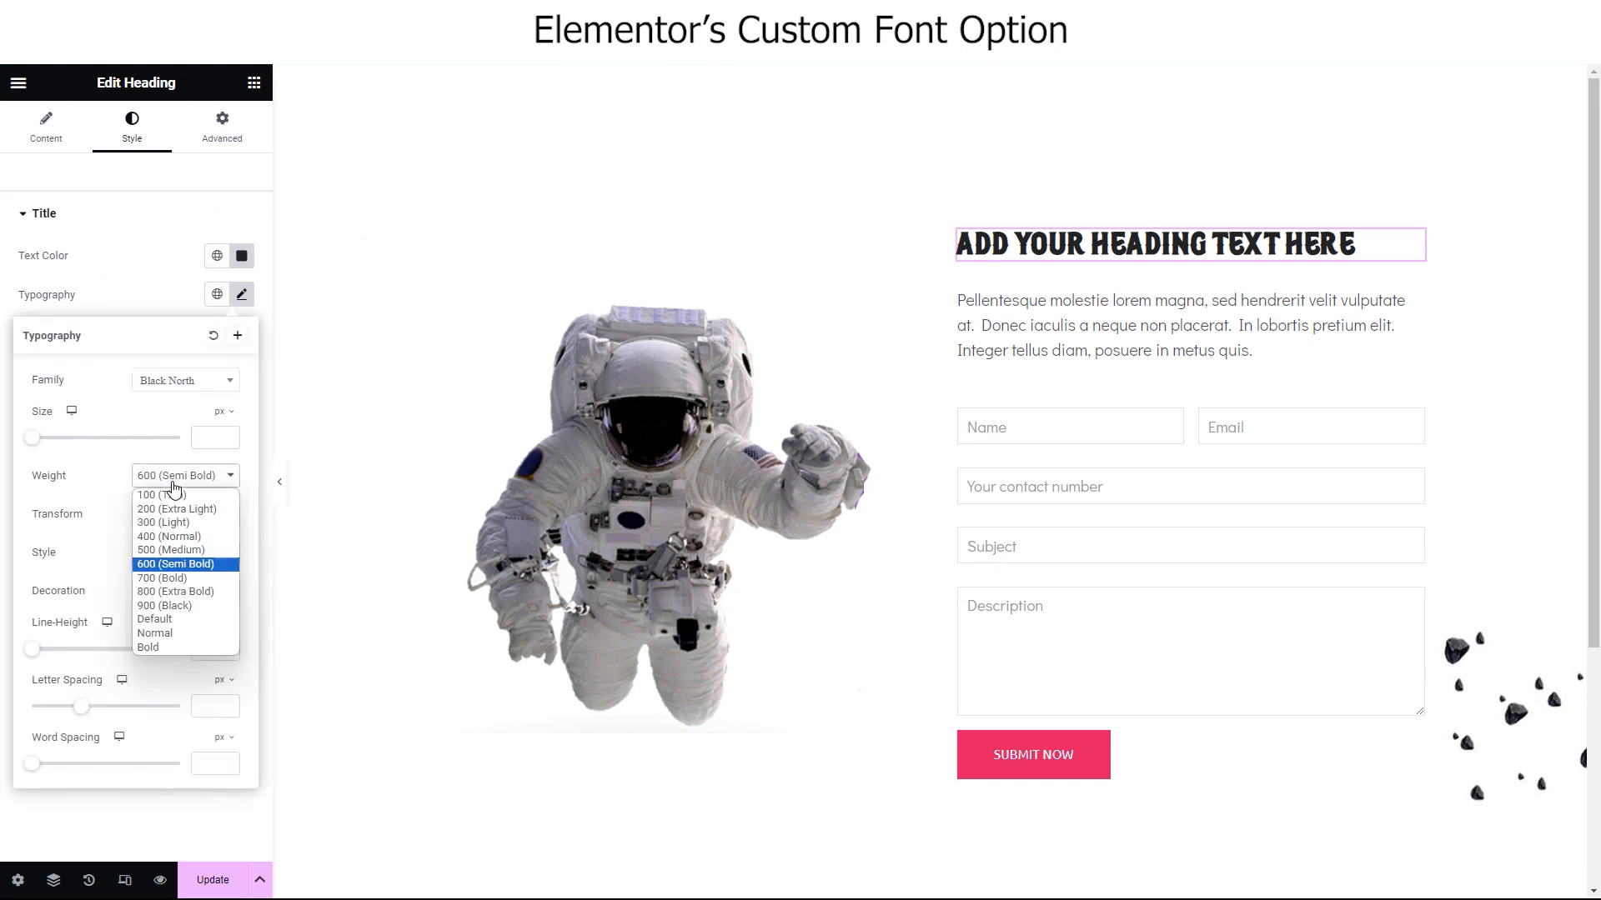
left_click(164, 525)
left_click(181, 481)
left_click(166, 511)
left_click(180, 480)
left_click(181, 496)
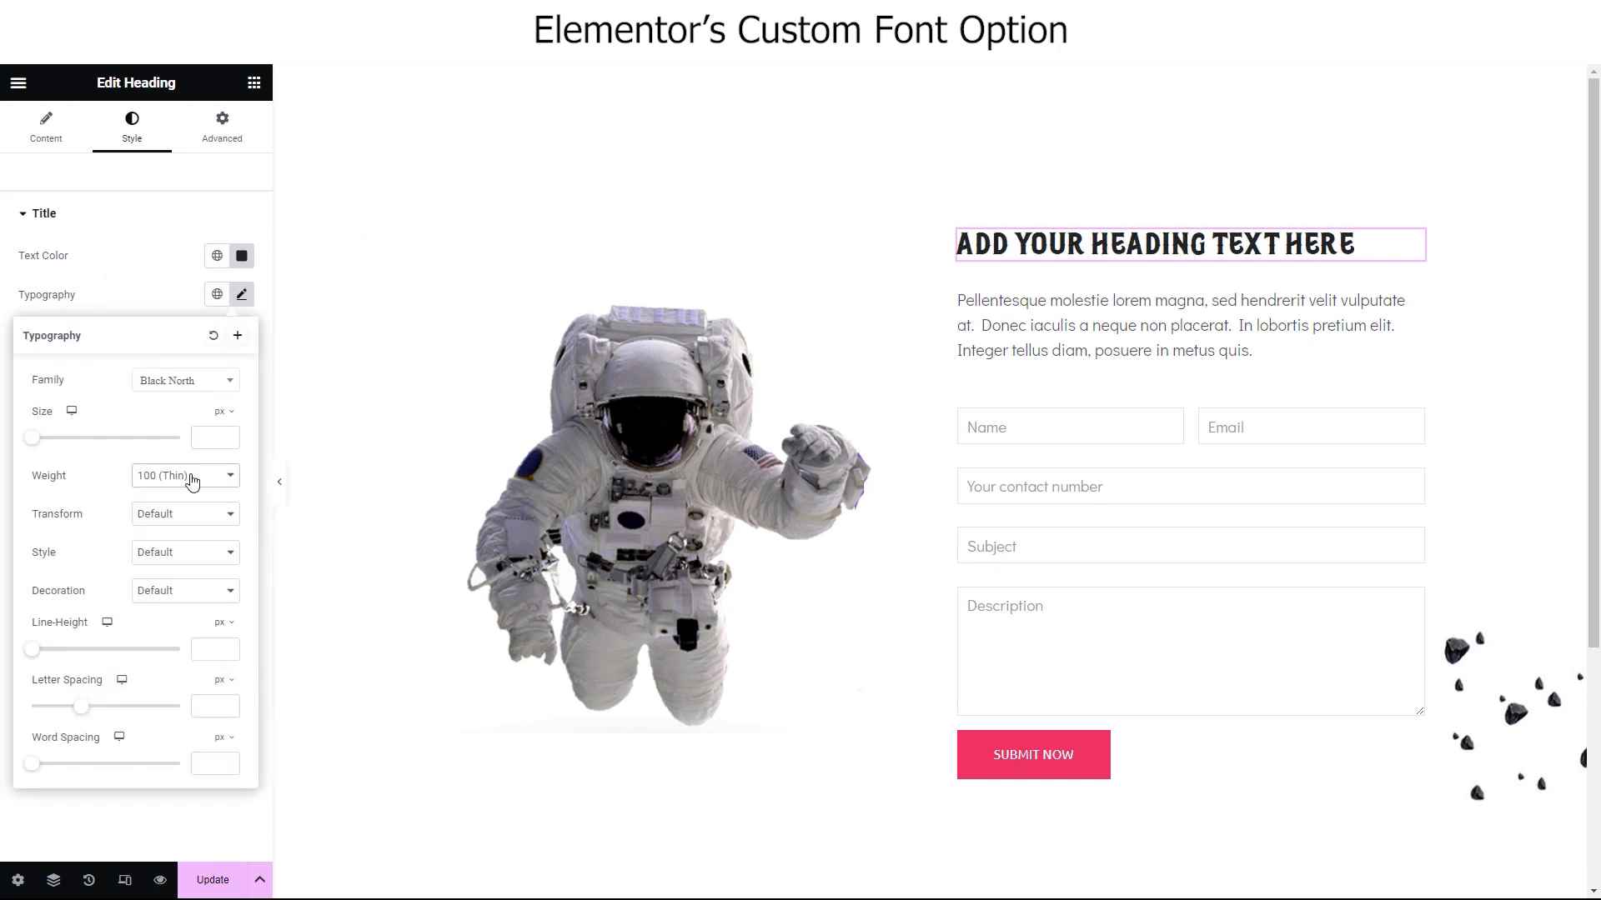
left_click(192, 482)
left_click(179, 580)
left_click(195, 482)
left_click(172, 610)
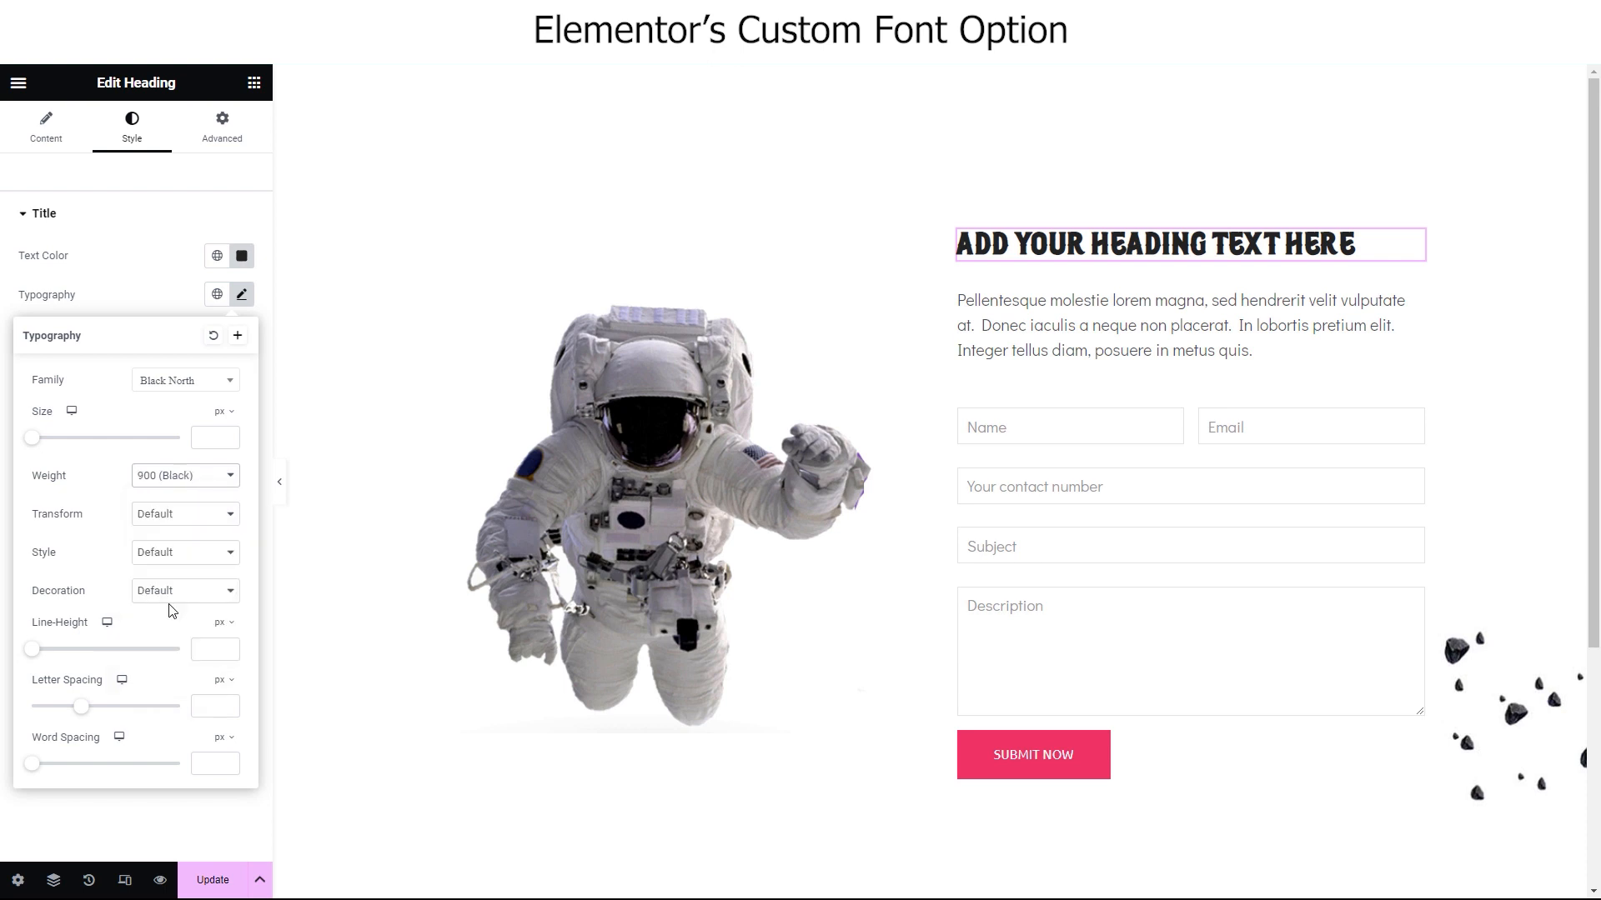
- Set the heading's font size to 48 px and its weight to 700 (Bold)
left_click_drag(32, 438, 66, 440)
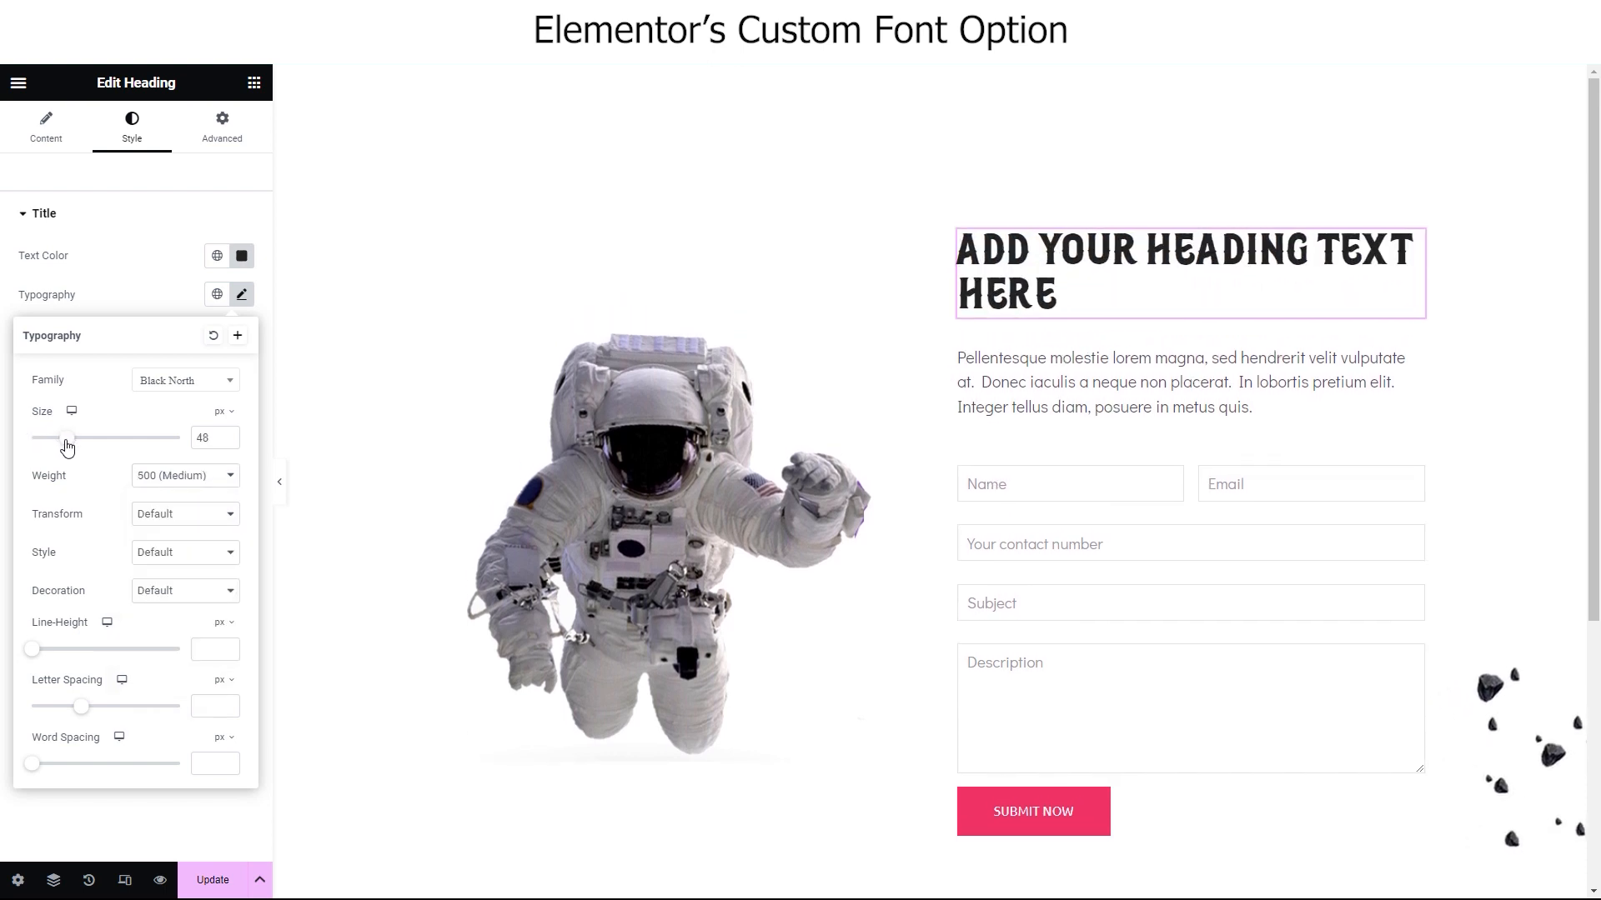
left_click(171, 477)
left_click(164, 572)
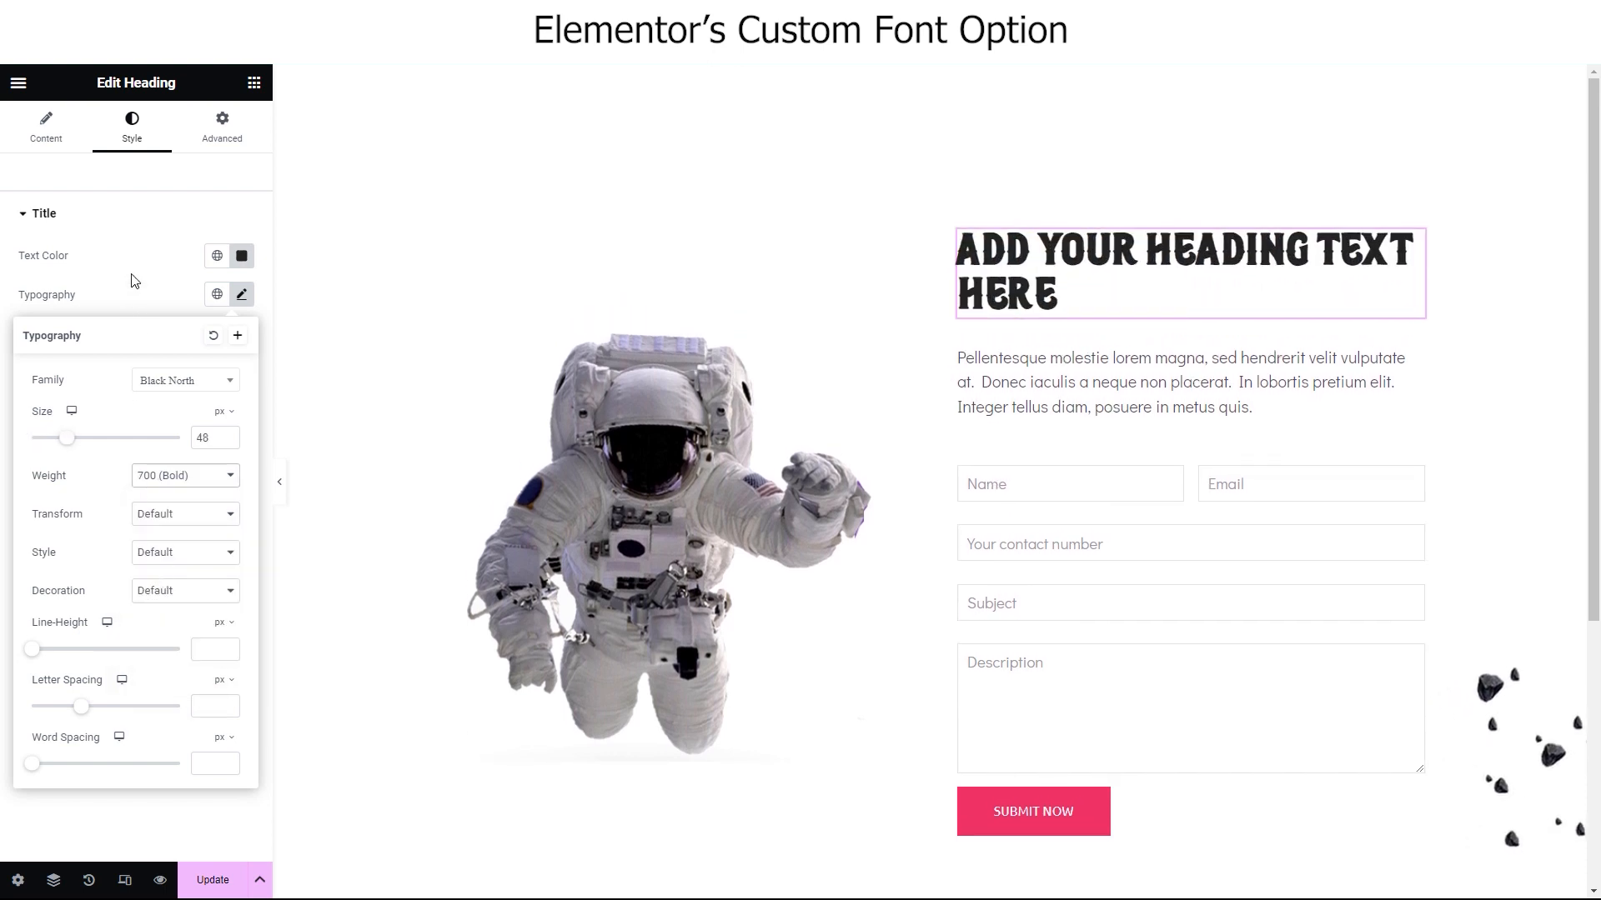
- Set the heading's line height to 44 px and slightly increase its letter and word spacing
left_click_drag(35, 650, 99, 650)
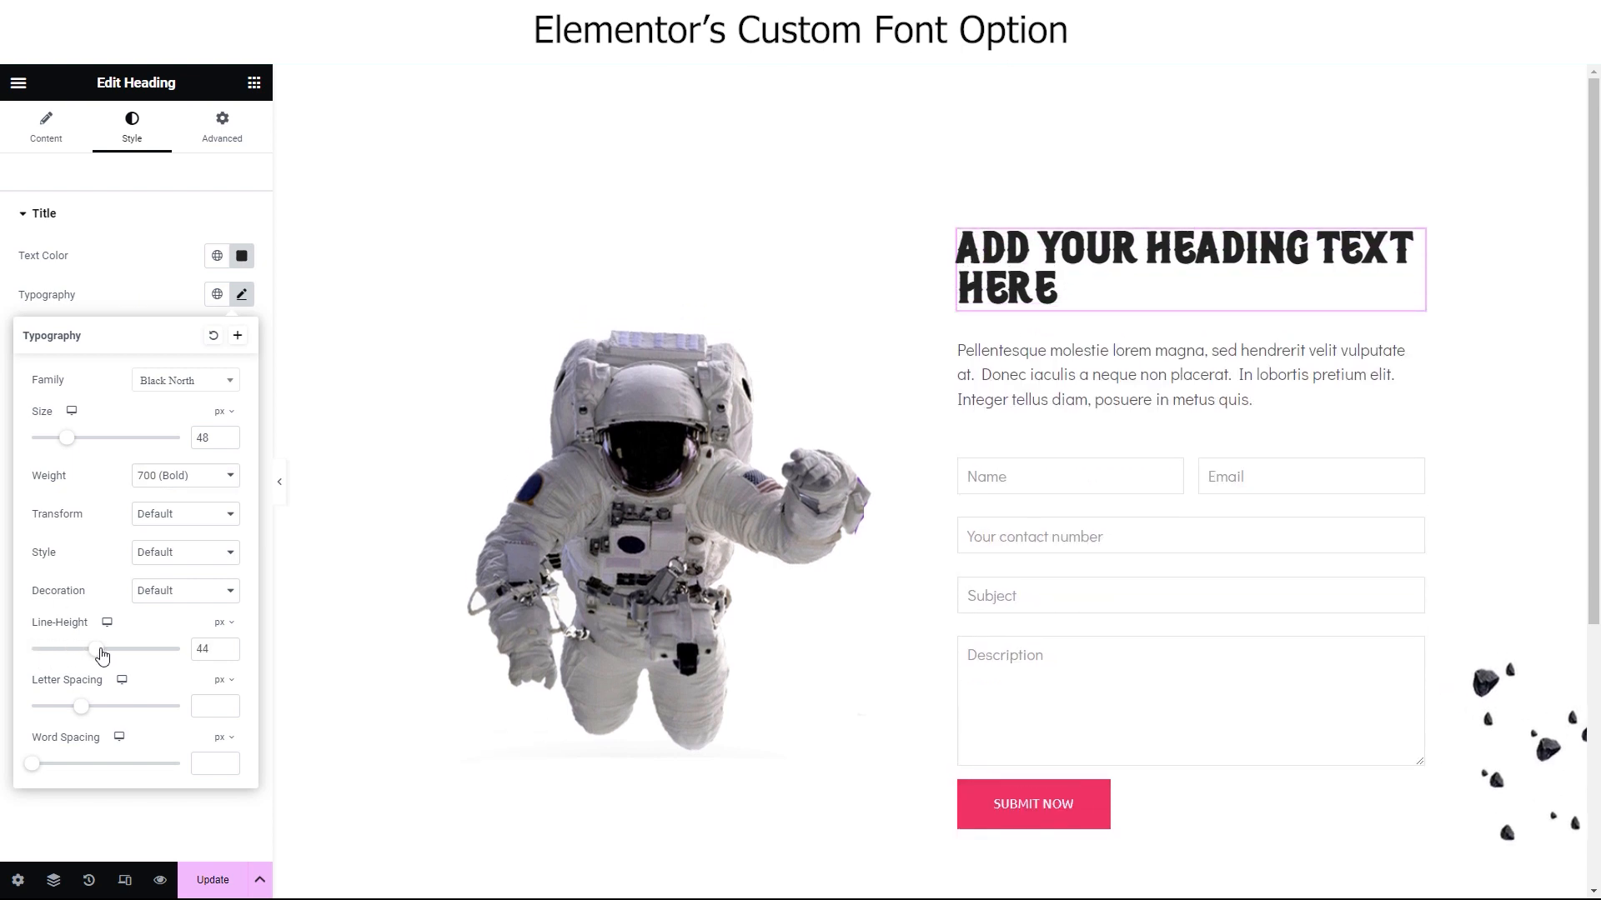
mouse_move(83, 708)
left_mouse_down()
mouse_move(108, 705)
mouse_move(57, 704)
mouse_move(87, 708)
left_mouse_up()
left_click_drag(32, 764, 37, 764)
left_click(125, 273)
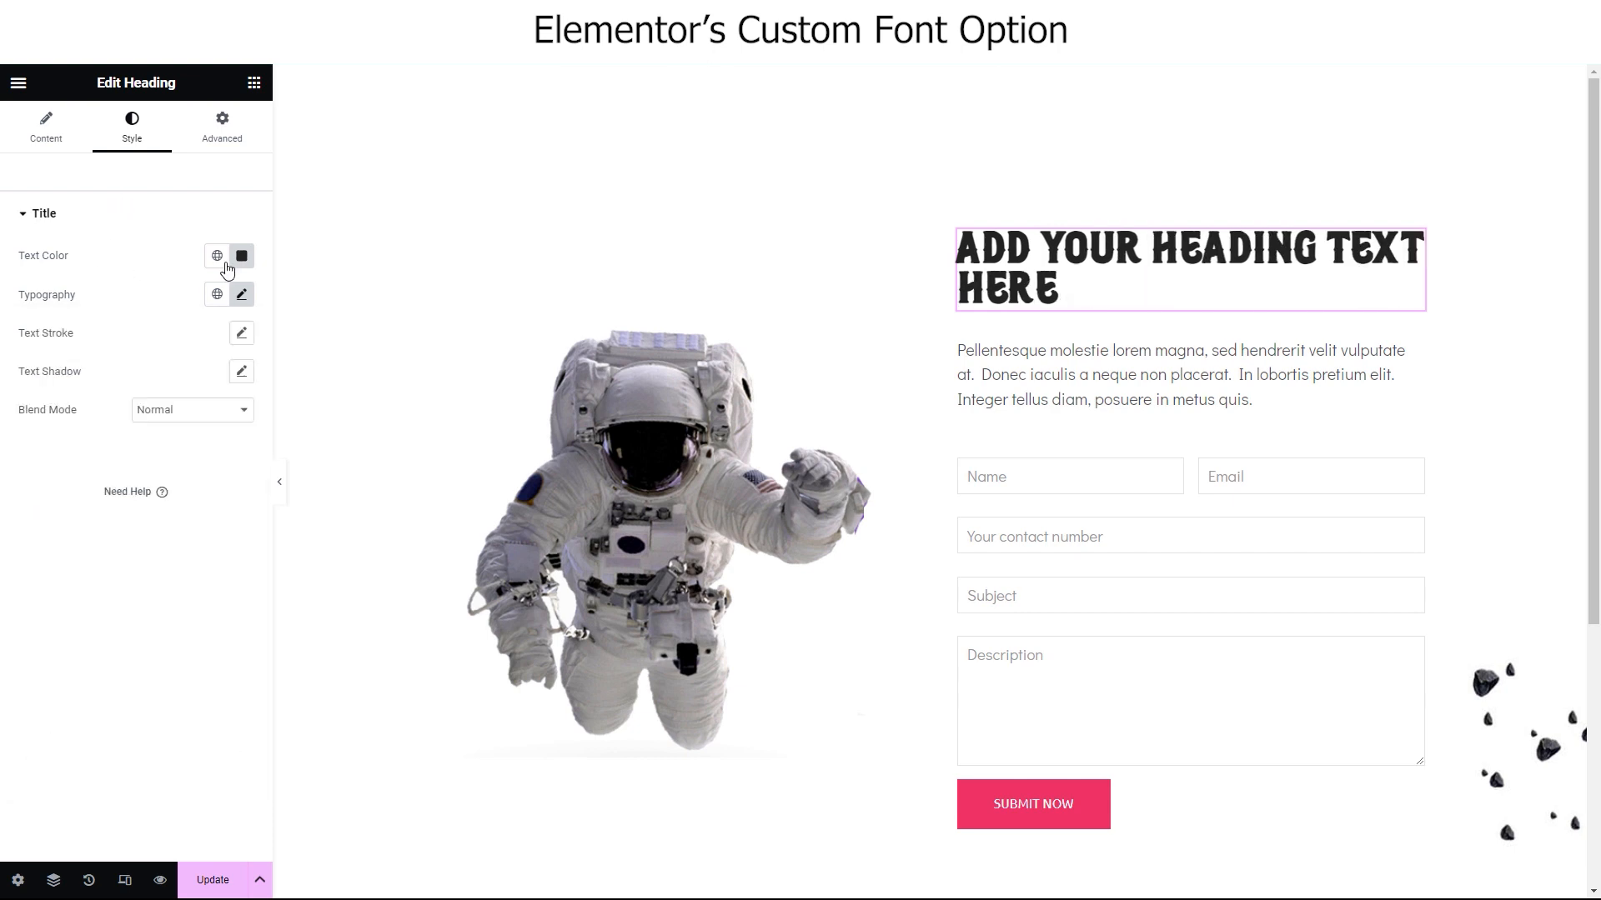
- Change the heading's text color to a dark magenta and collapse its title style settings
left_click(242, 256)
left_click(253, 455)
left_click(259, 481)
left_click_drag(289, 406, 326, 373)
left_click(326, 480)
left_click(329, 404)
left_click(128, 225)
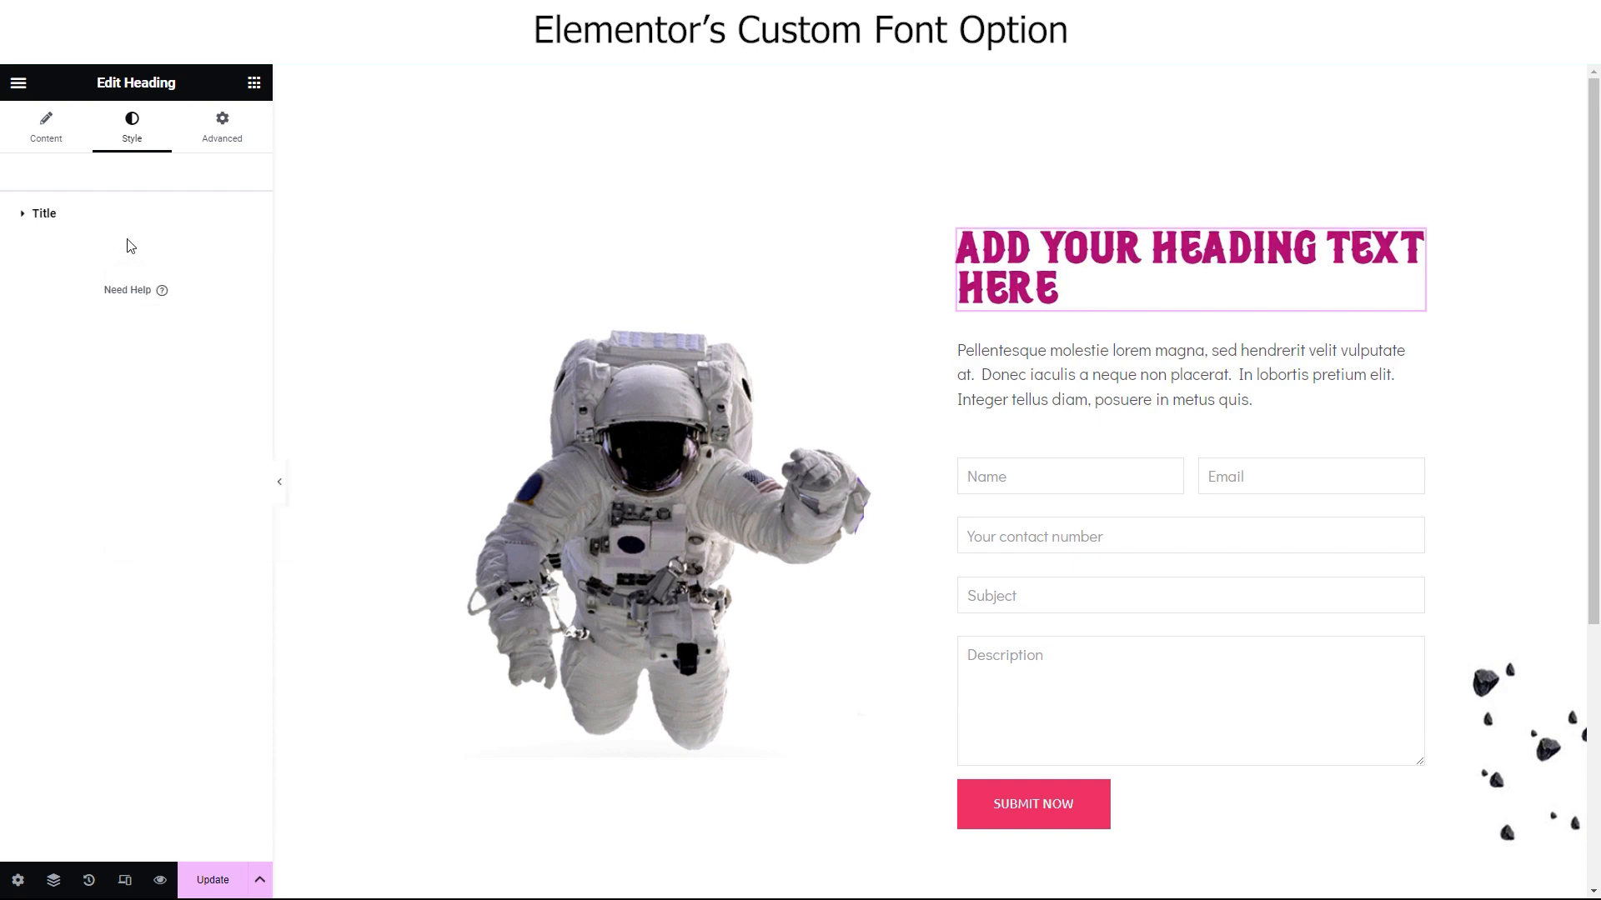